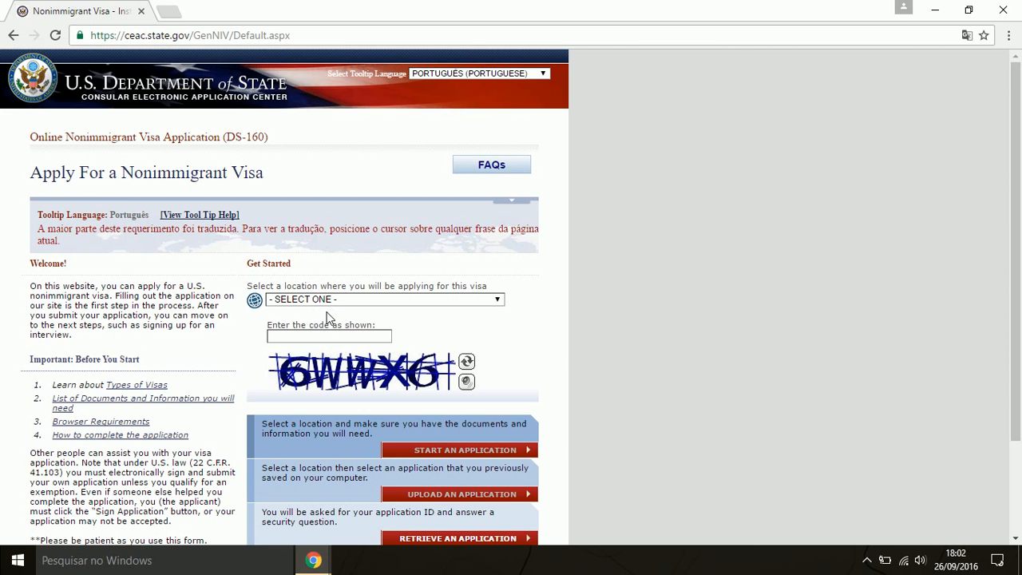
# Choose BRAZIL, SAO PAULO as the location, enter the captcha code, and start a new application
pyautogui.click(459, 302)
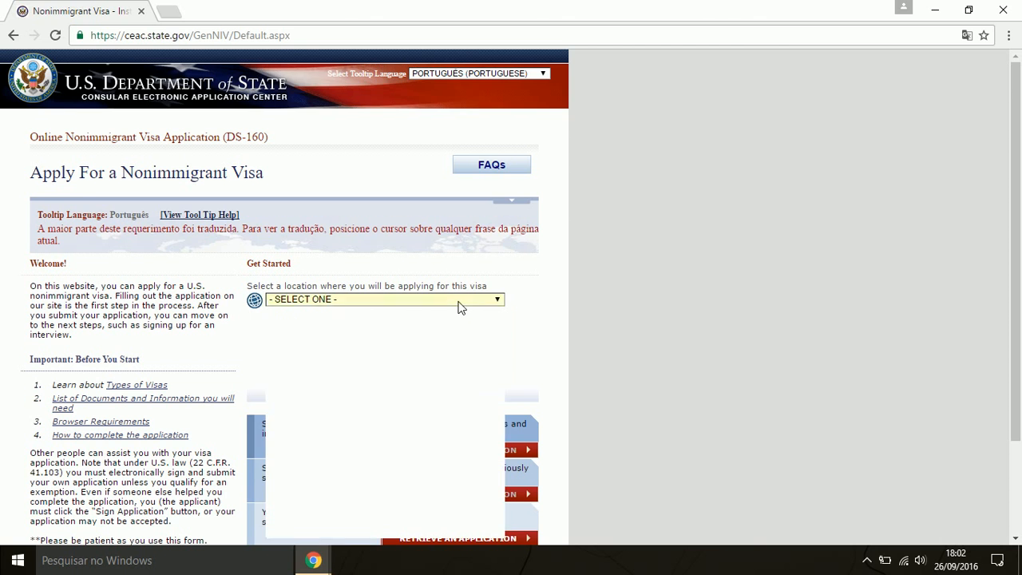
pyautogui.scroll(-5, 447, 365)
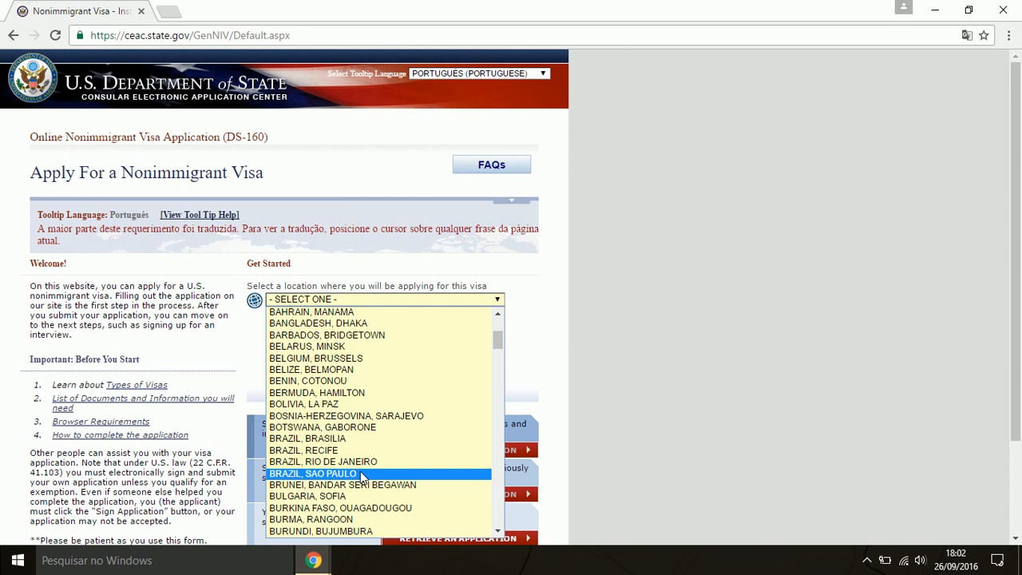
pyautogui.click(308, 477)
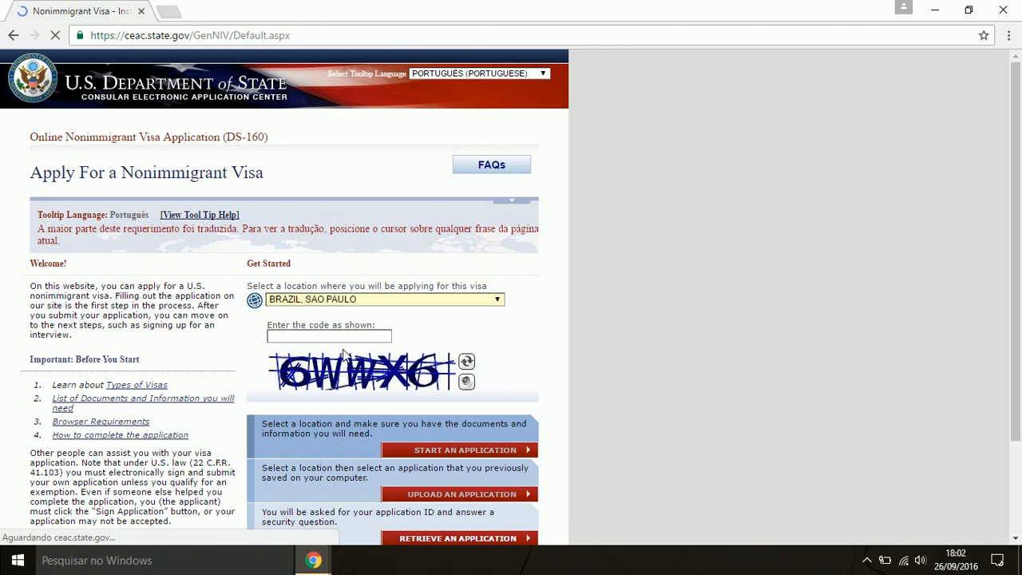
pyautogui.scroll(-1, 356, 336)
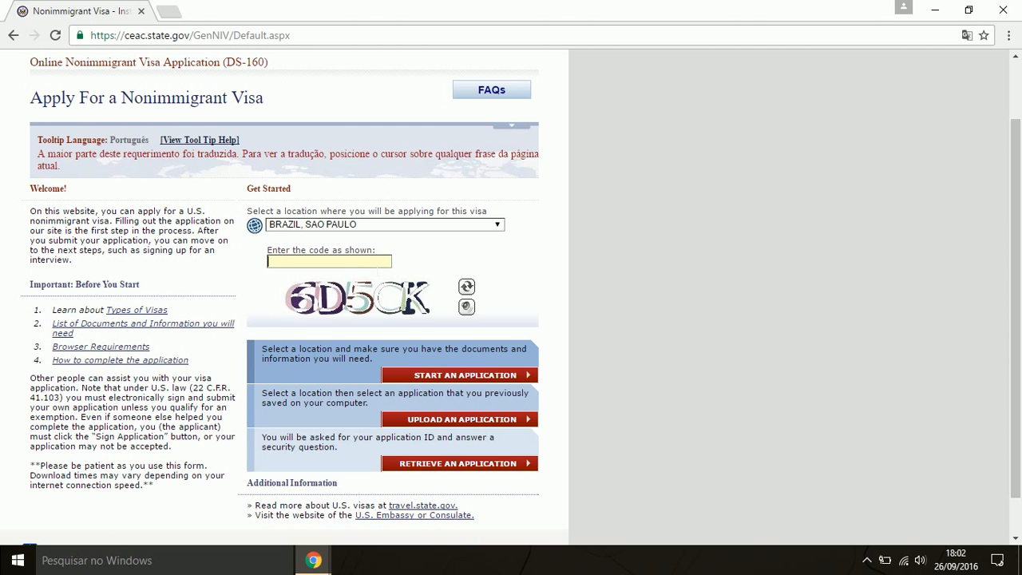
pyautogui.write('6D5CK')
pyautogui.click(463, 375)
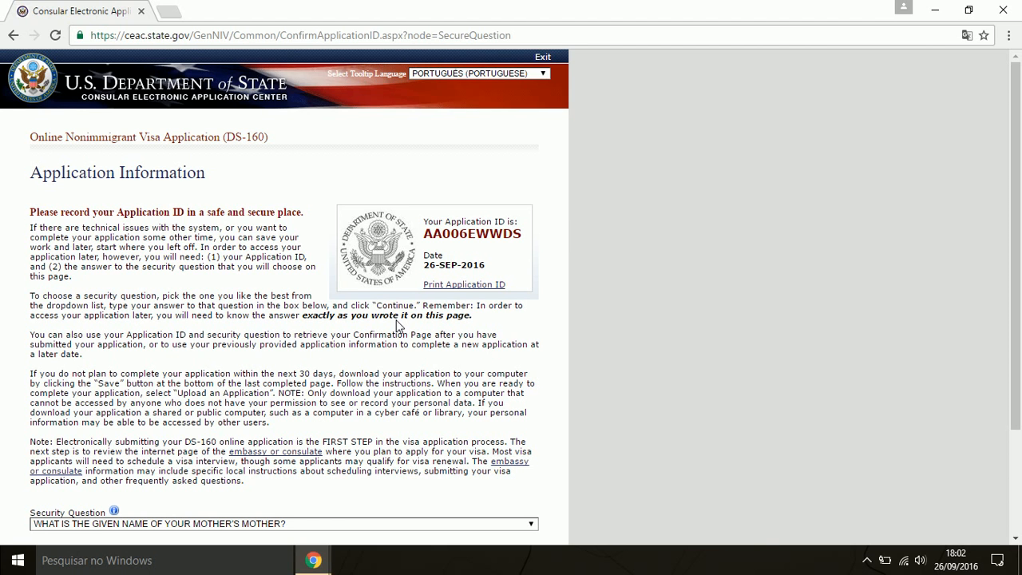
# Look through the security question list and its help window without choosing a question
pyautogui.scroll(-1, 398, 323)
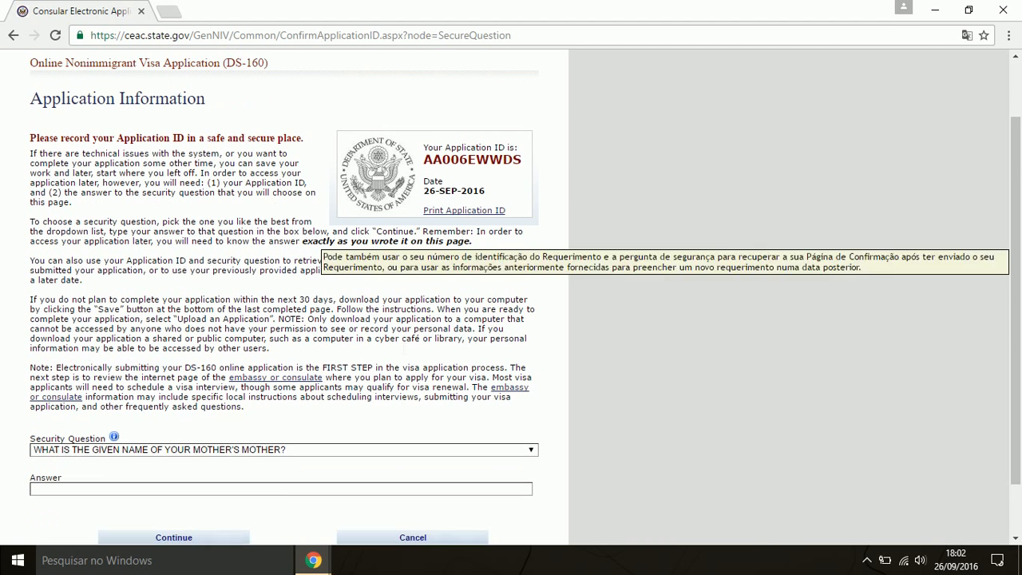
pyautogui.scroll(-1, 465, 221)
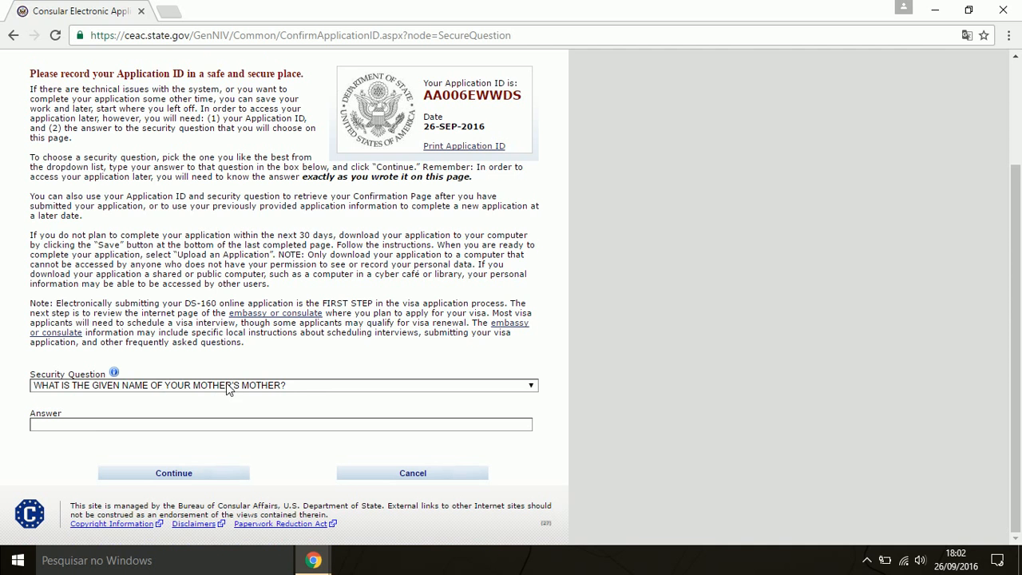
pyautogui.click(285, 390)
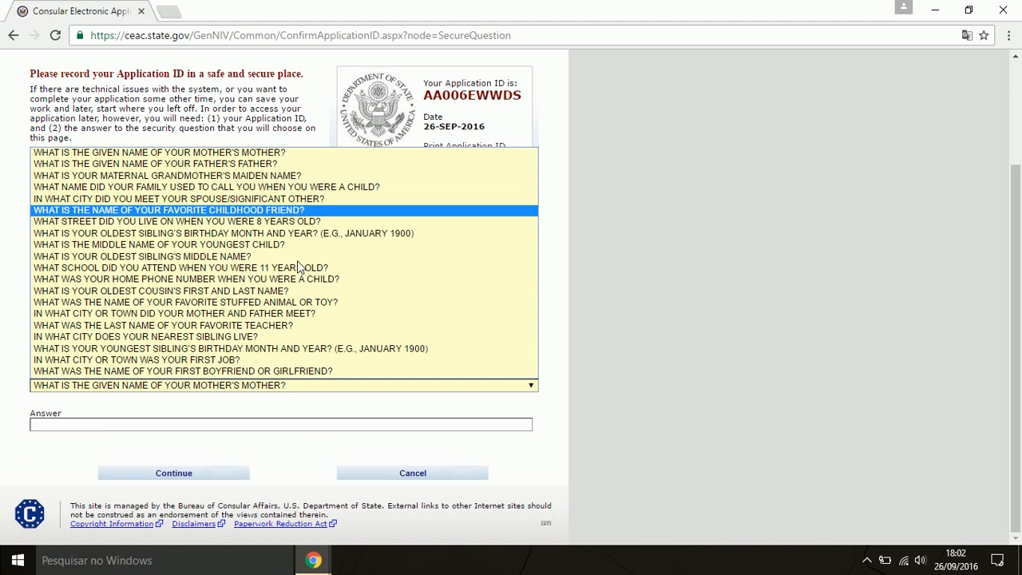
pyautogui.click(270, 428)
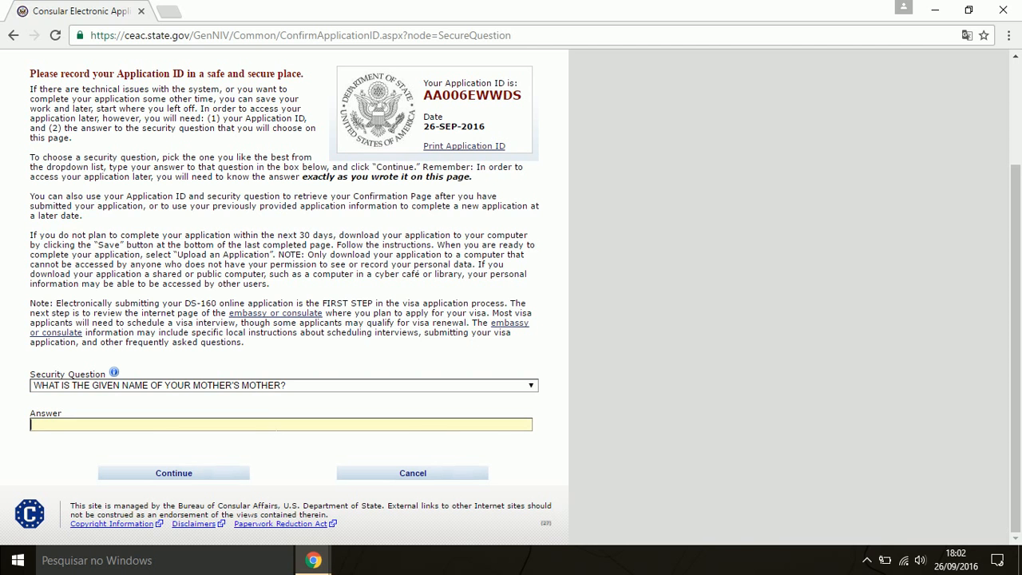
pyautogui.click(257, 390)
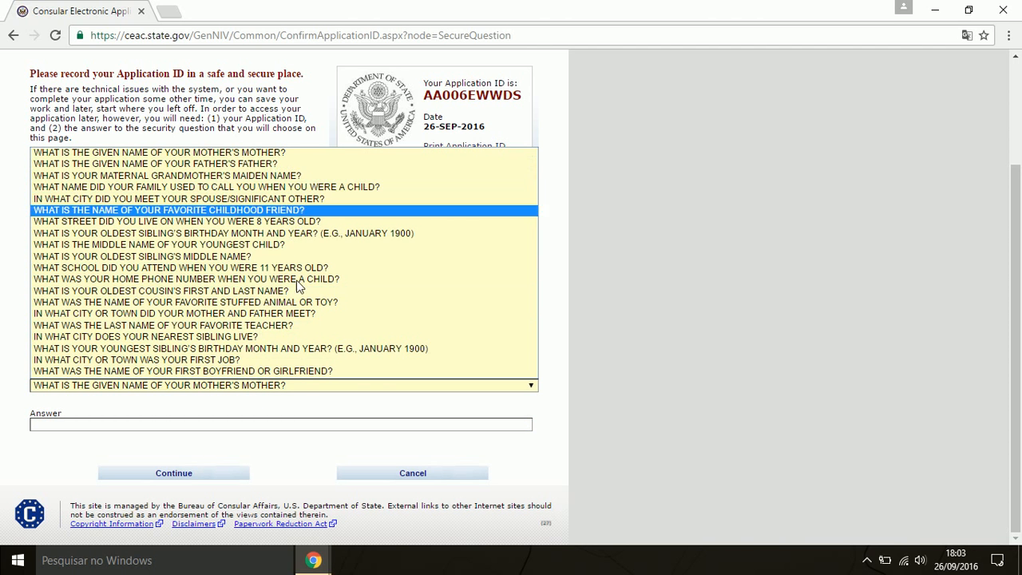
pyautogui.click(293, 405)
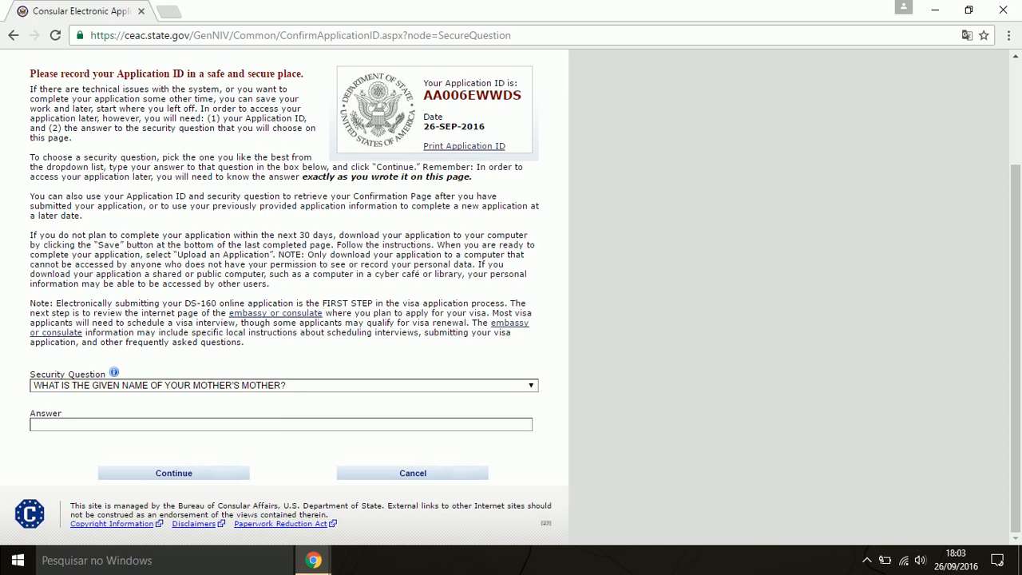
pyautogui.click(115, 374)
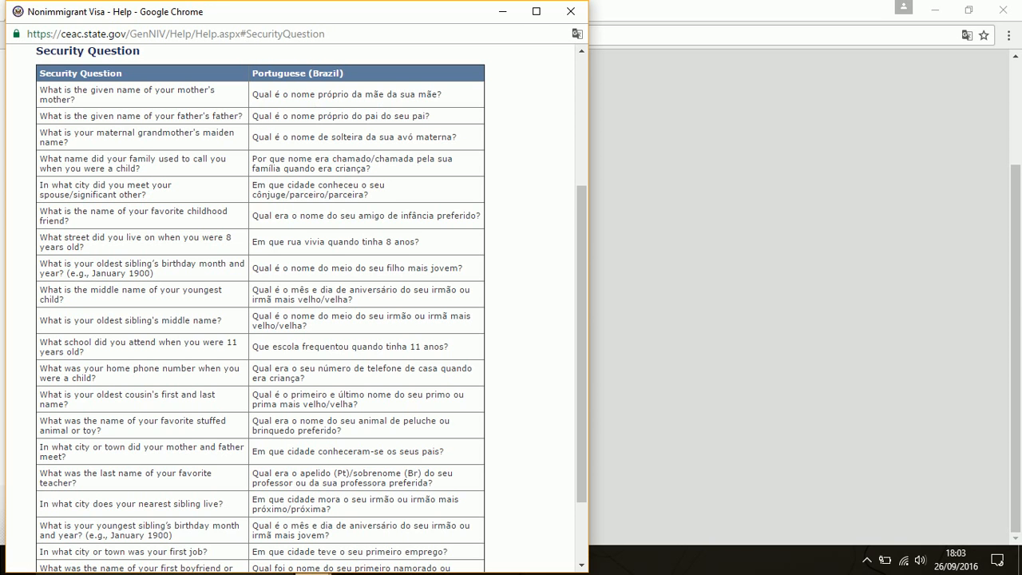
pyautogui.click(570, 11)
# Pick 'In what city or town was your first job?' as the security question, enter its answer, and continue
pyautogui.click(307, 385)
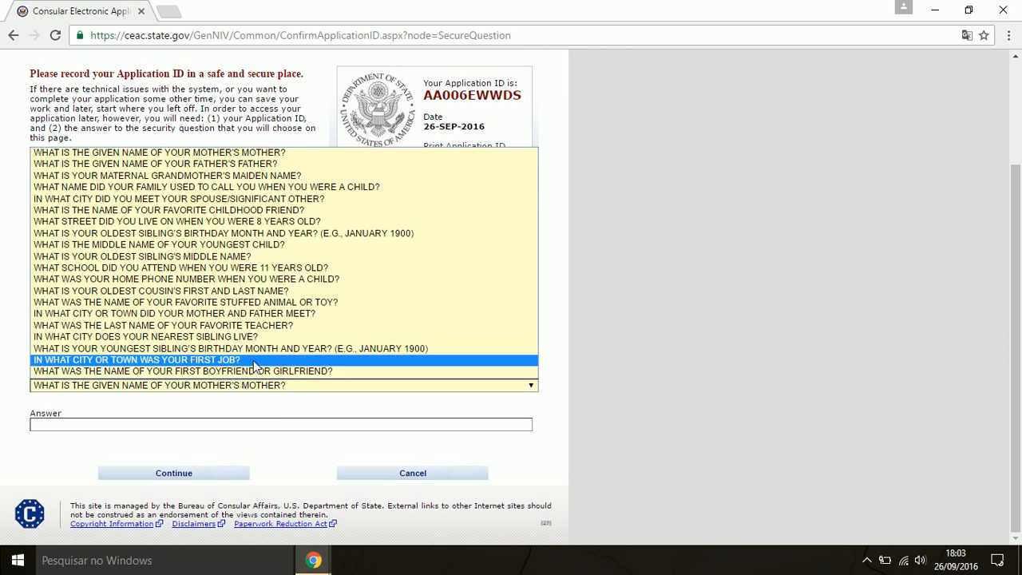
pyautogui.click(255, 360)
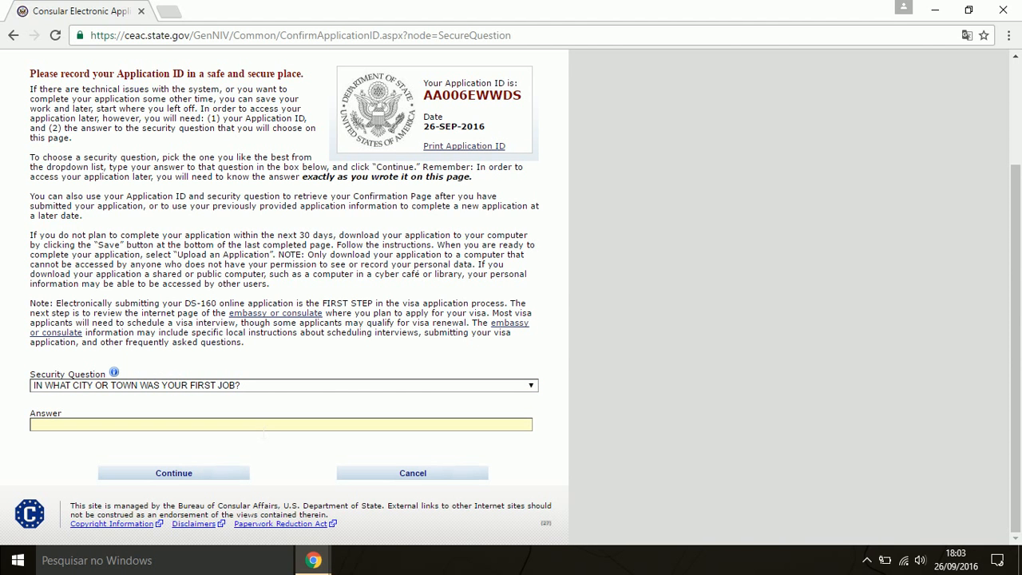
pyautogui.click(265, 428)
pyautogui.write('SOROCABA')
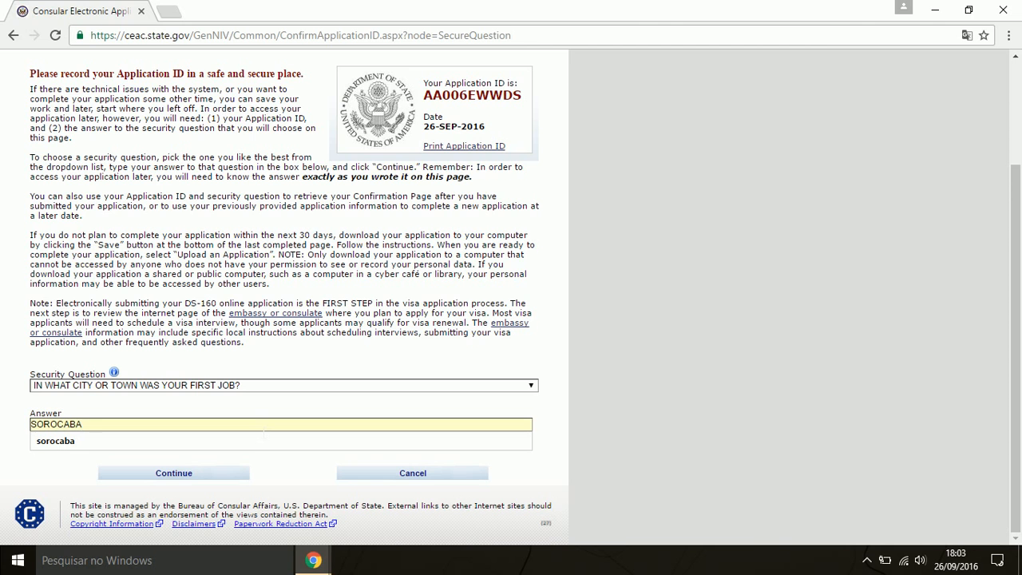
pyautogui.click(251, 440)
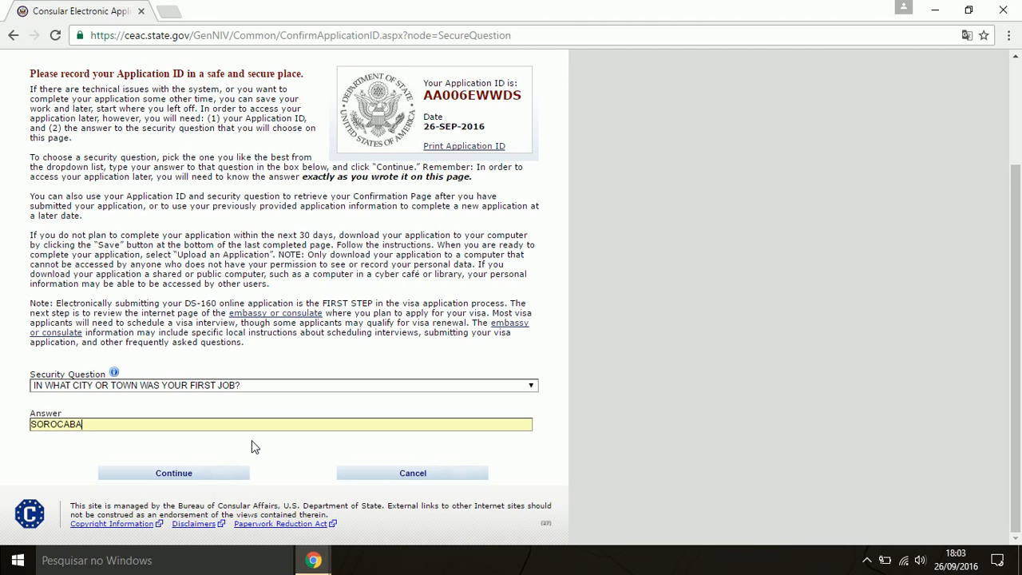
pyautogui.click(199, 477)
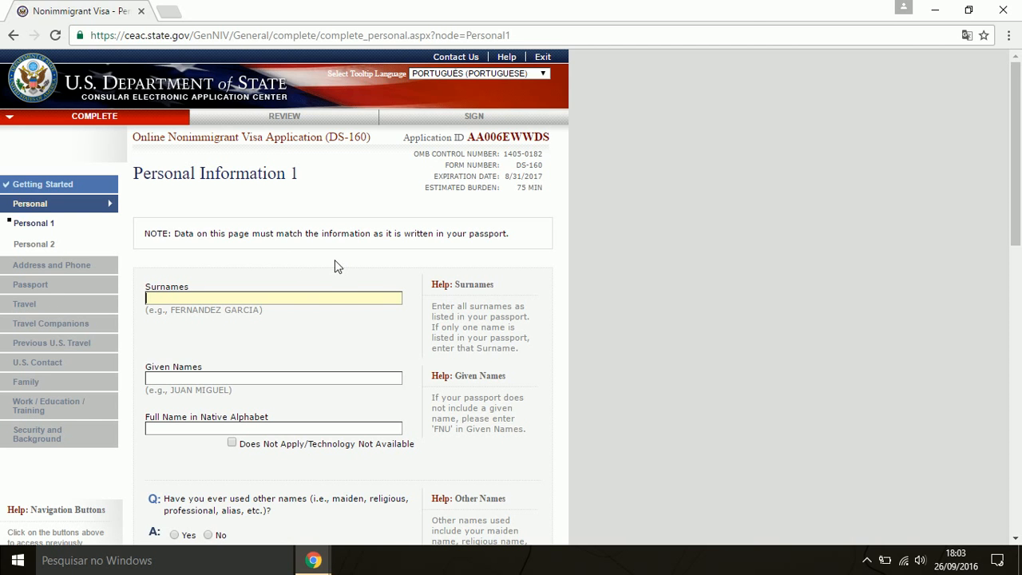
# Enter the applicant's passport surnames, given name, and full name in native alphabet
pyautogui.scroll(-1, 334, 266)
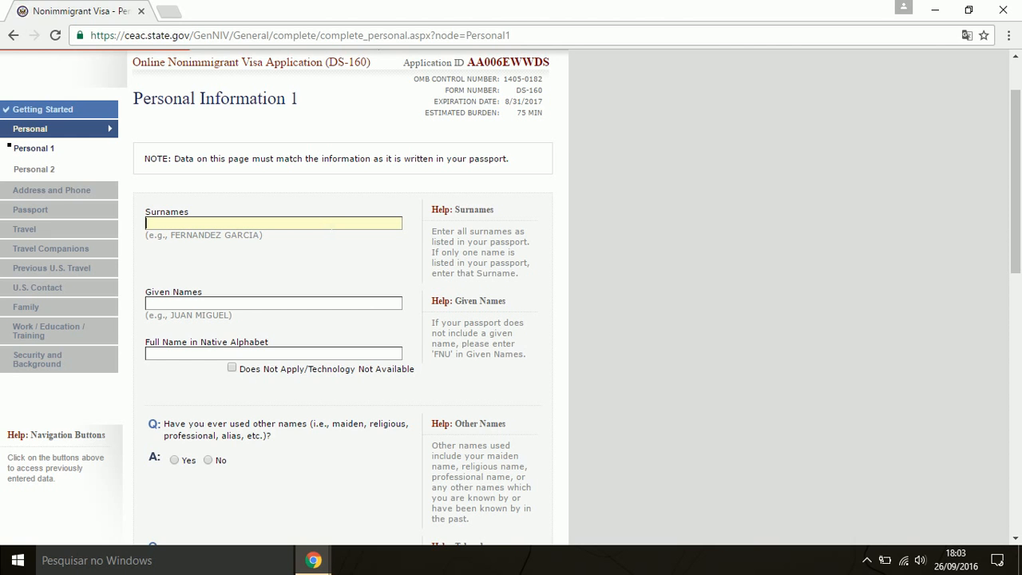
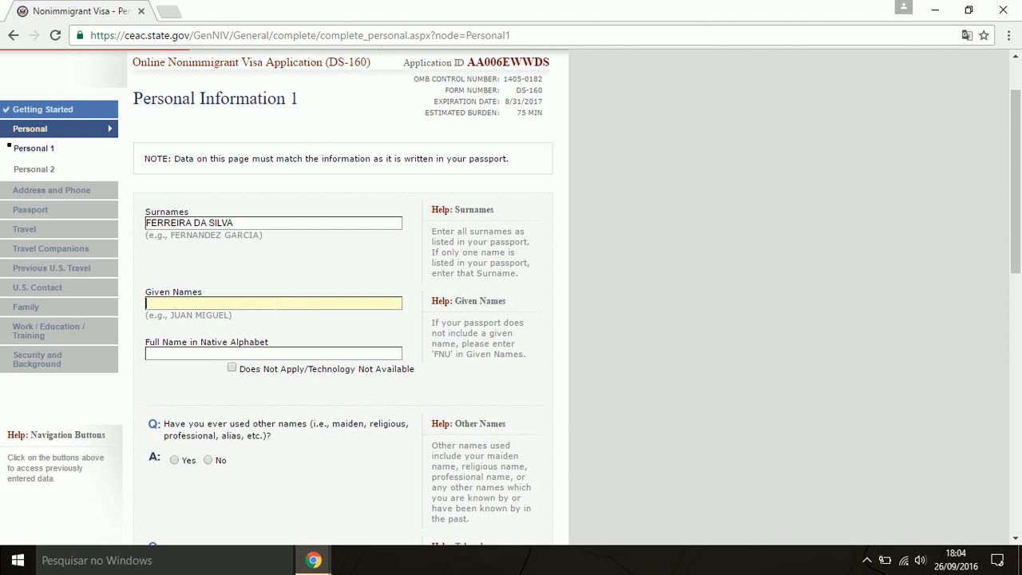
pyautogui.press('Tab')
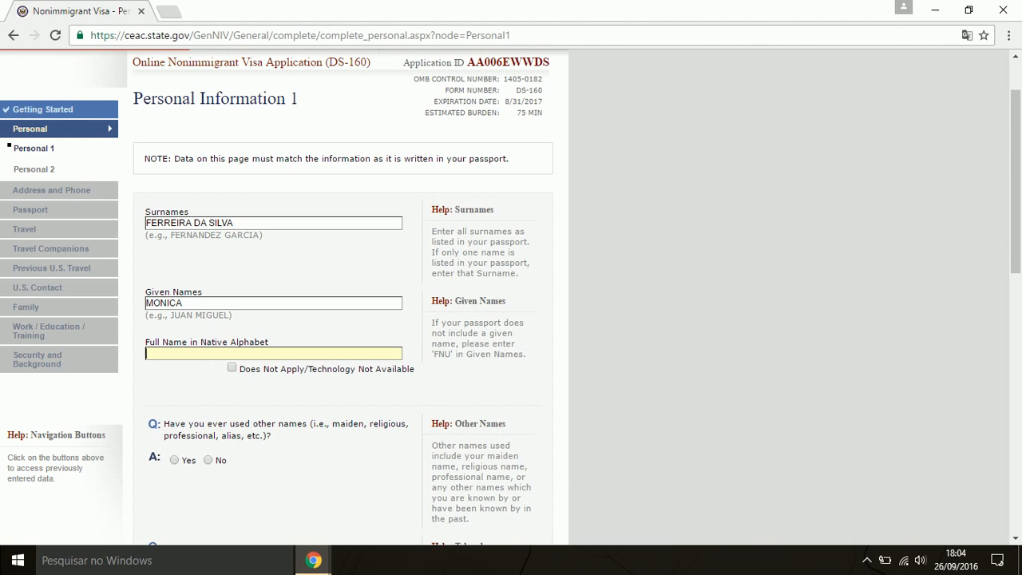
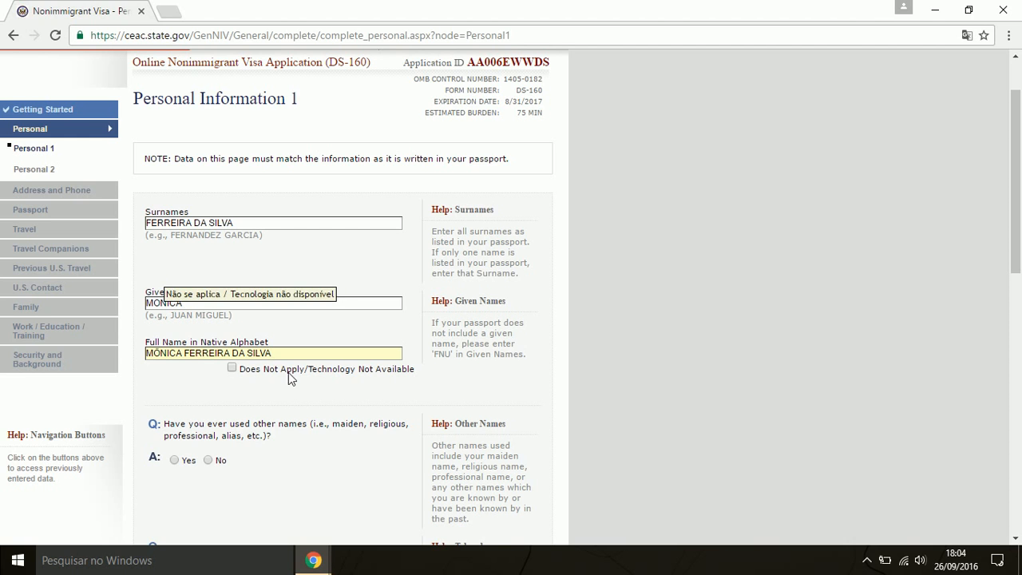
pyautogui.scroll(-1, 301, 380)
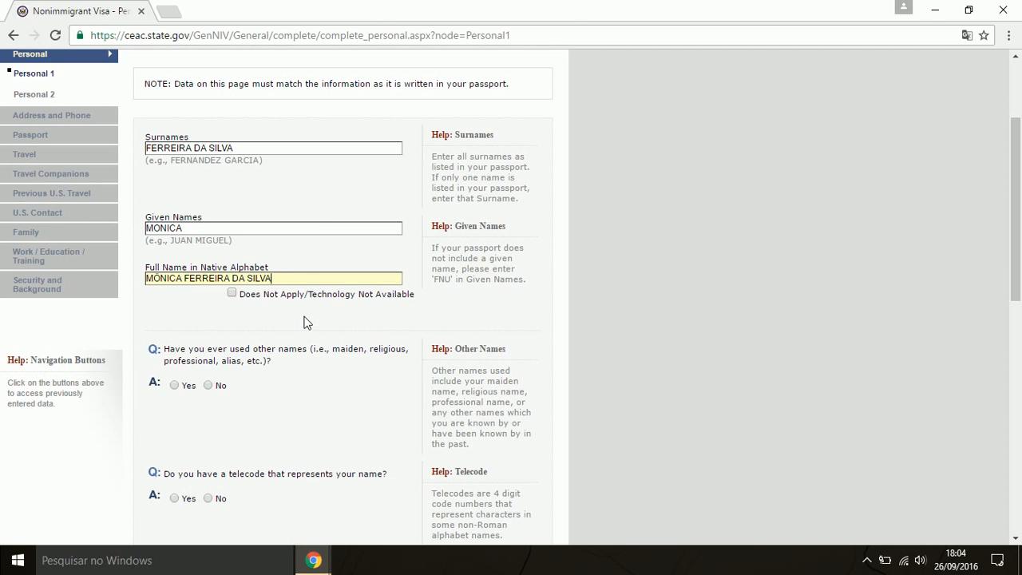
# Answer No to other names and name telecode, and set sex Female and marital status SINGLE
pyautogui.scroll(-2, 307, 328)
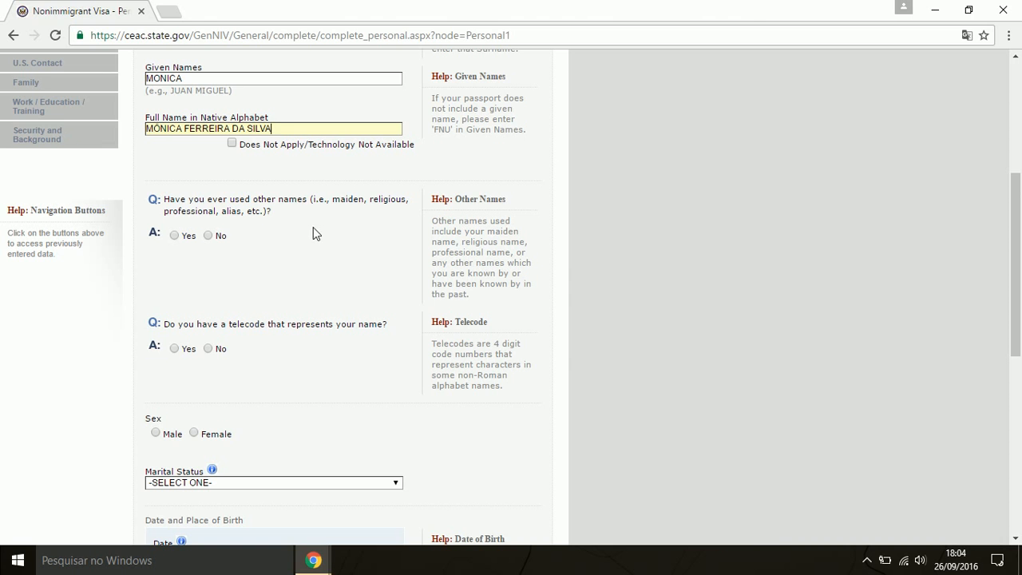
pyautogui.click(208, 237)
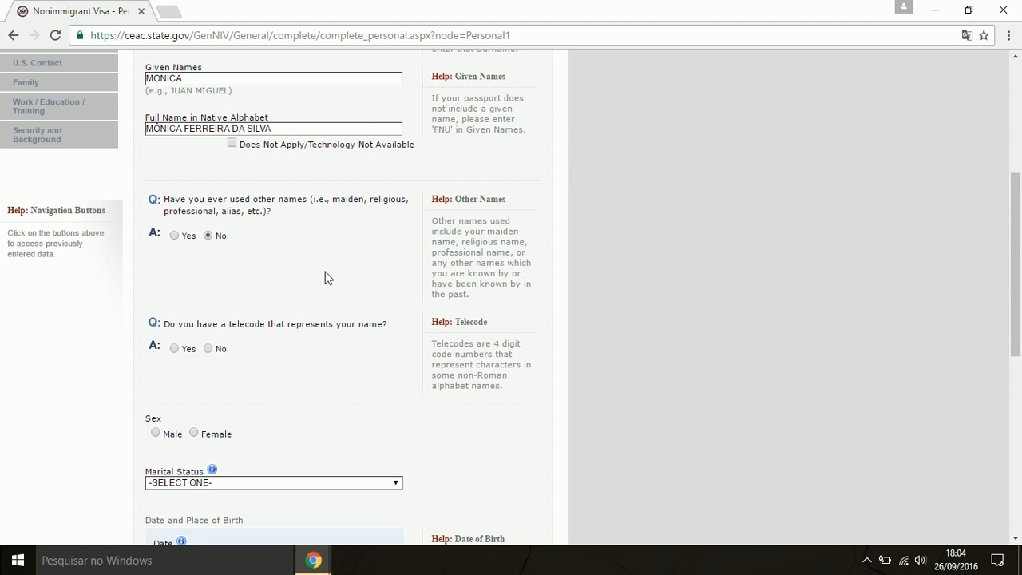
pyautogui.scroll(-3, 325, 279)
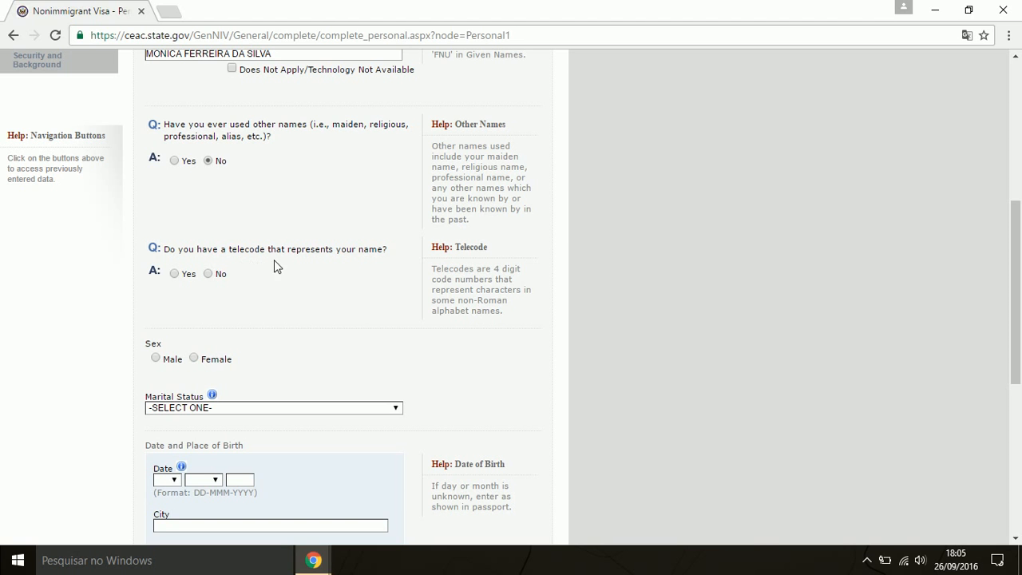
pyautogui.scroll(-1, 288, 268)
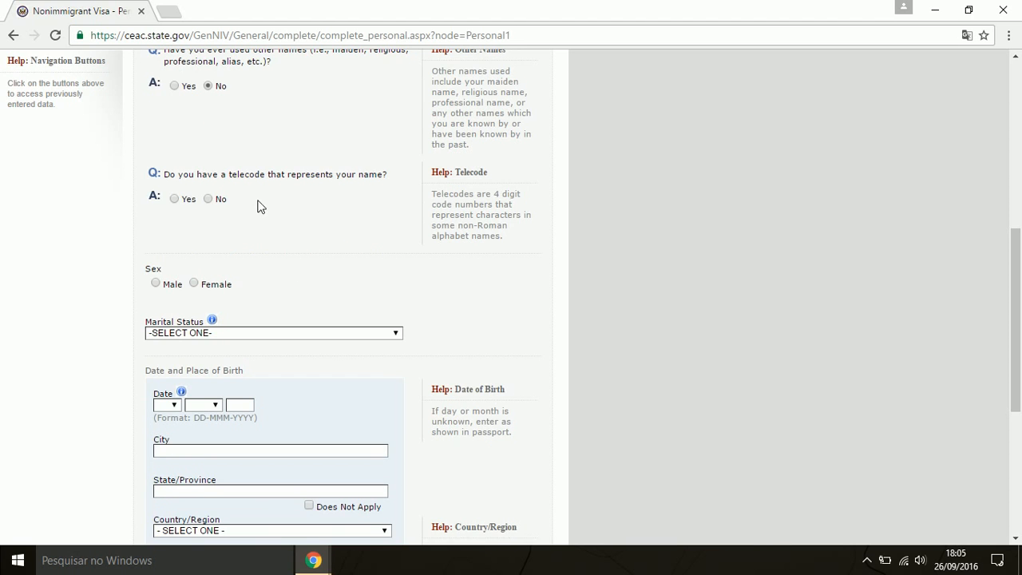
pyautogui.click(209, 199)
pyautogui.scroll(4, 303, 247)
pyautogui.scroll(-6, 306, 252)
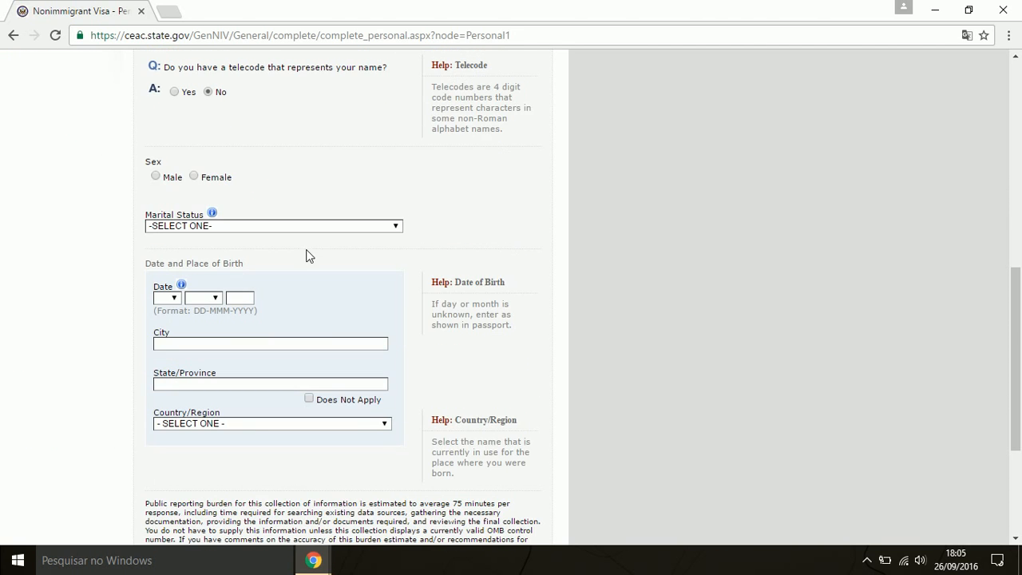
pyautogui.click(194, 177)
pyautogui.click(308, 229)
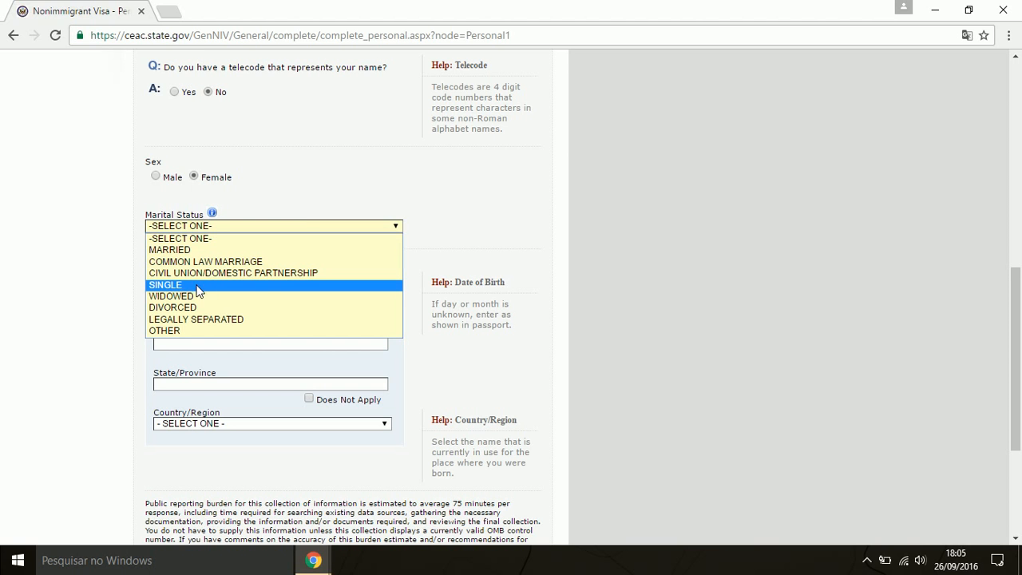
pyautogui.click(183, 285)
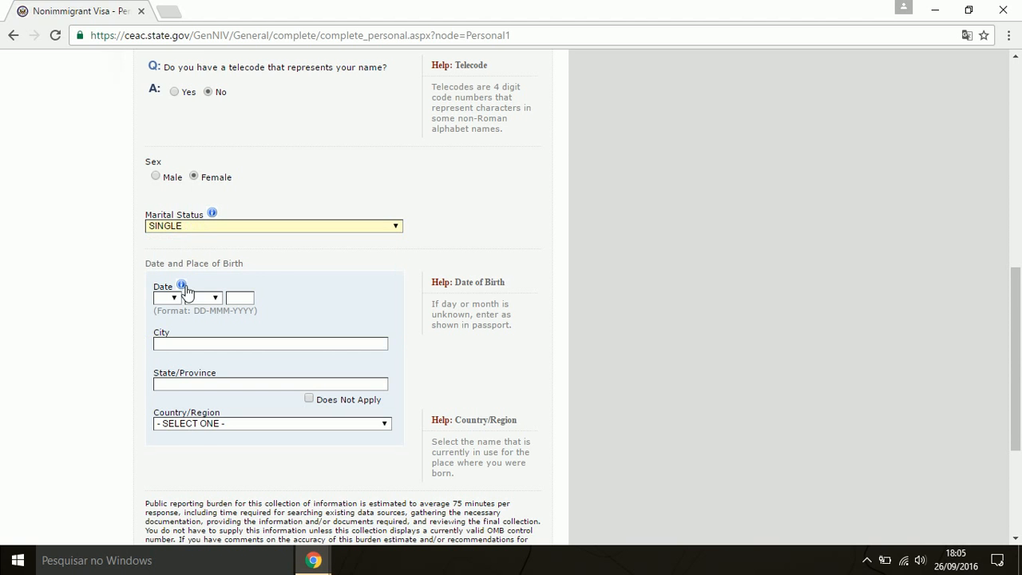
pyautogui.click(278, 260)
pyautogui.scroll(-1, 361, 225)
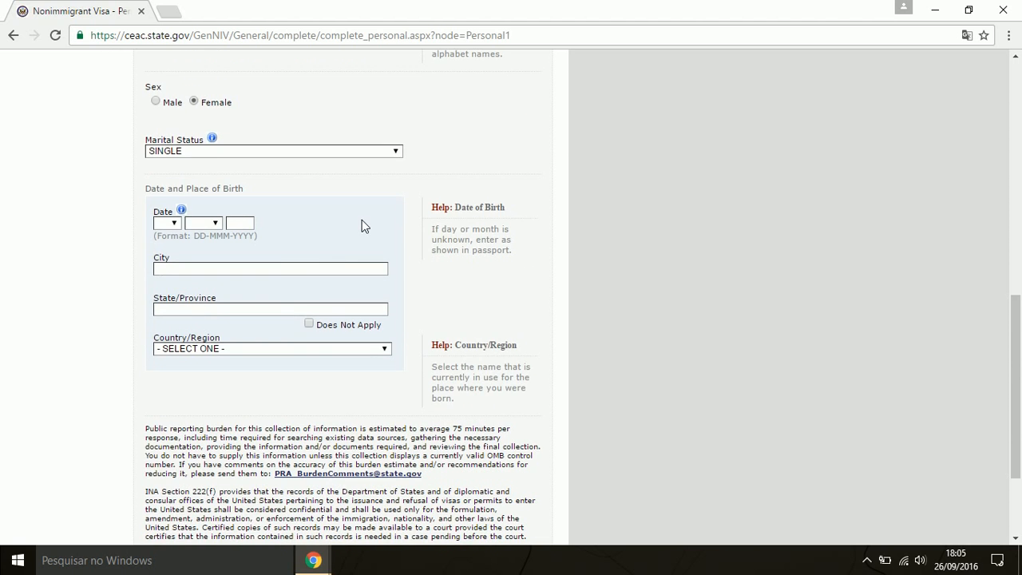
# Set birth date 01 JAN 1980 and birthplace SOROCABA, SAO PAULO, BRAZIL
pyautogui.click(169, 223)
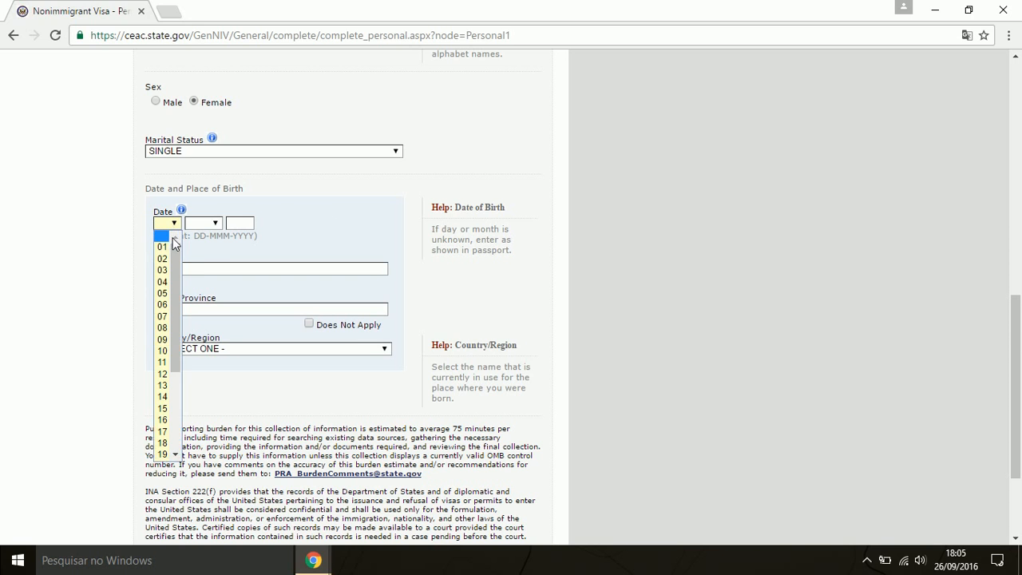
pyautogui.click(166, 239)
pyautogui.click(209, 223)
pyautogui.click(214, 243)
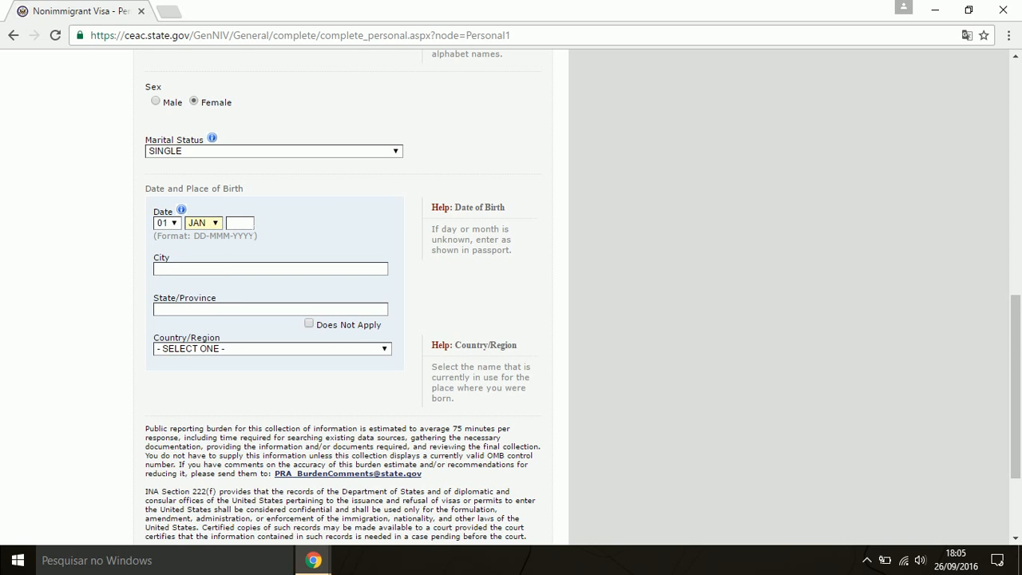
pyautogui.write('1980')
pyautogui.write('SOROCABA')
pyautogui.click(283, 309)
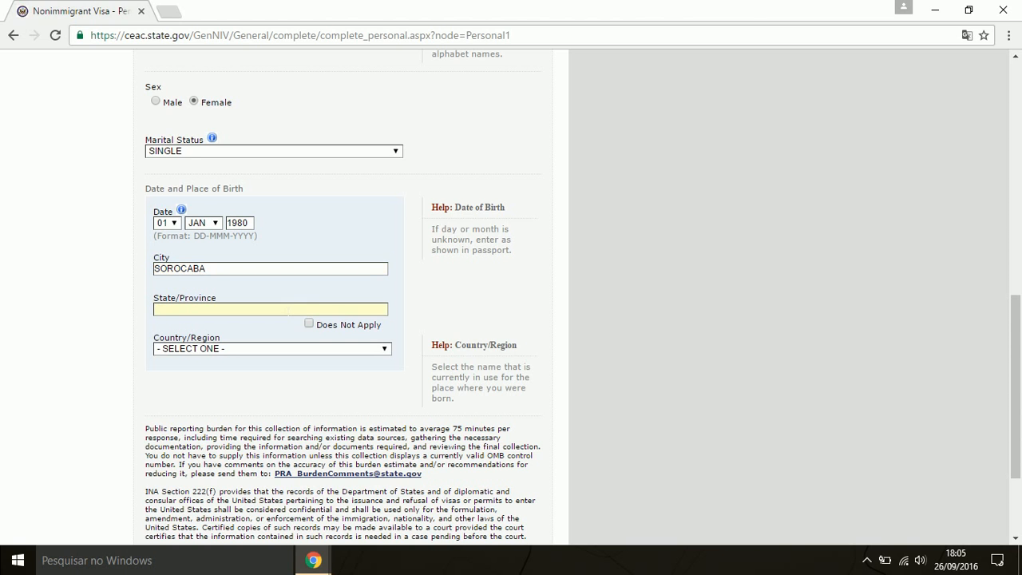
pyautogui.write('SAO PAULO')
pyautogui.click(236, 349)
pyautogui.scroll(-2, 239, 299)
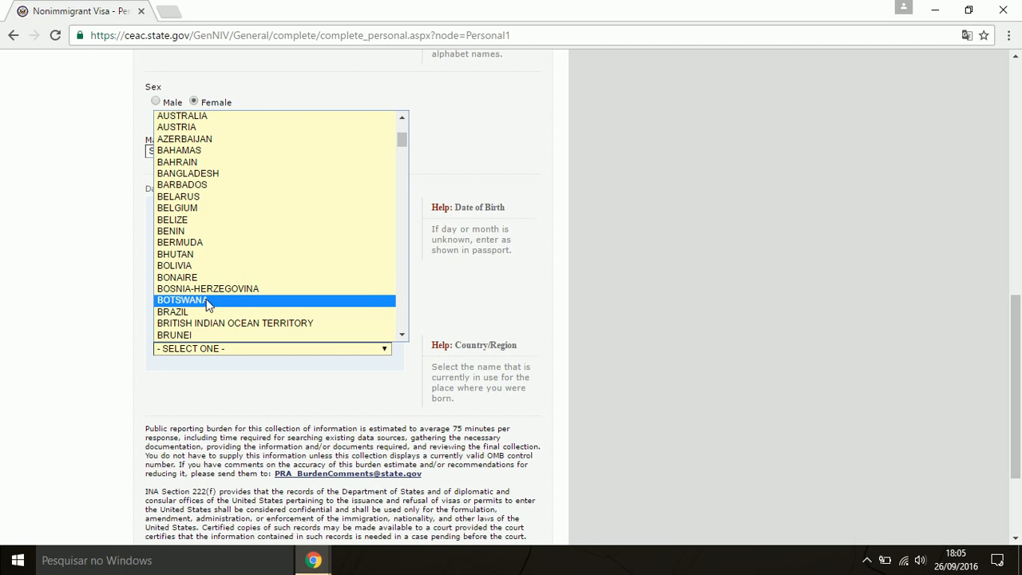
pyautogui.click(193, 312)
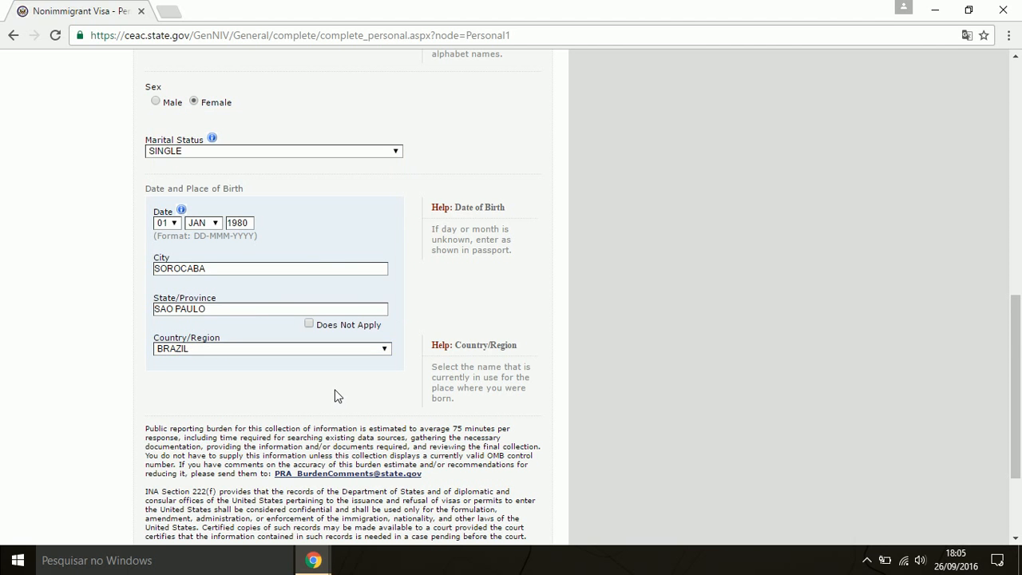
pyautogui.scroll(-1, 336, 394)
pyautogui.scroll(-2, 336, 394)
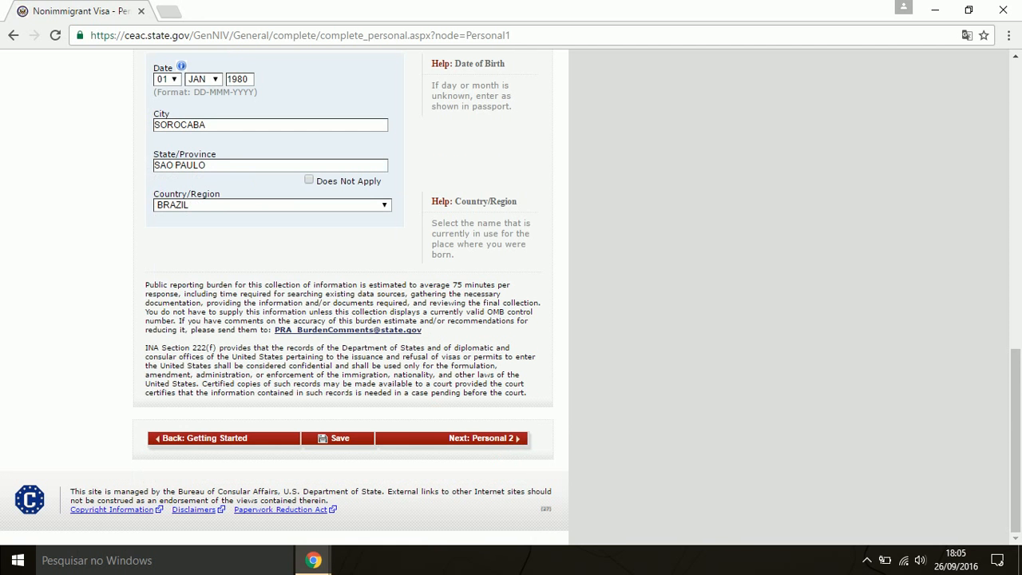
# Move on to Personal 2 and set the nationality to BRAZIL
pyautogui.click(500, 440)
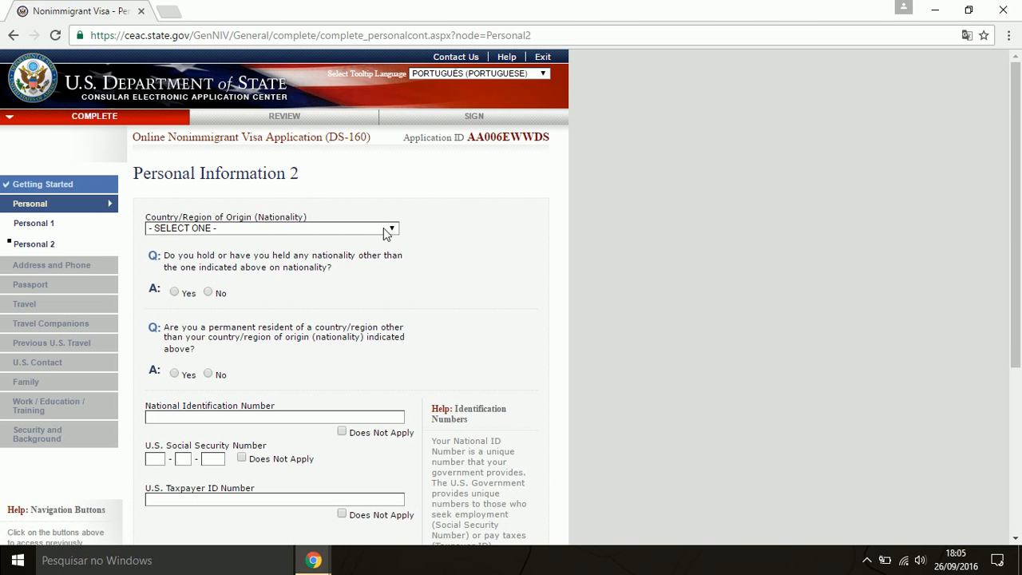
pyautogui.scroll(-1, 476, 192)
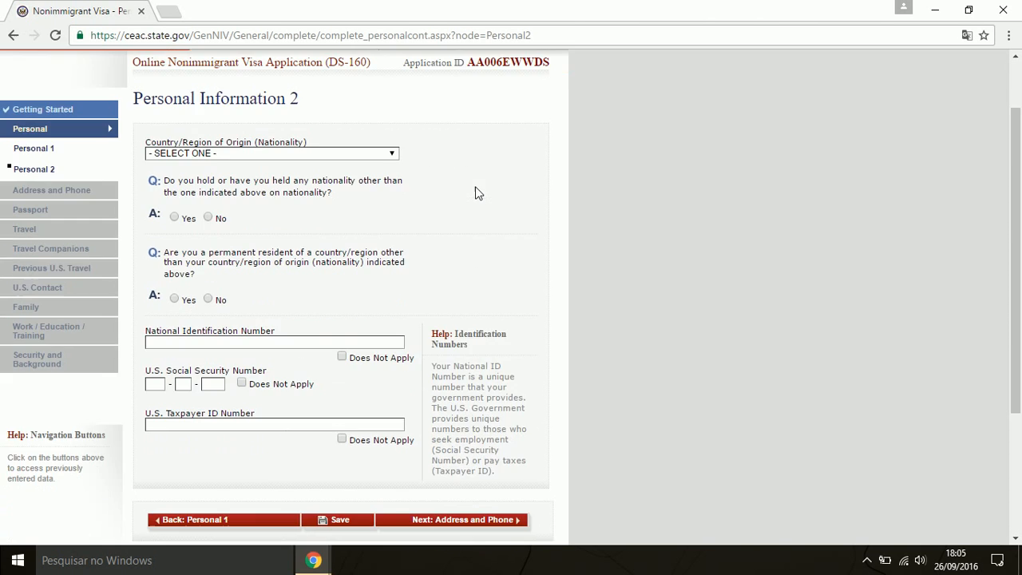
pyautogui.scroll(1, 502, 157)
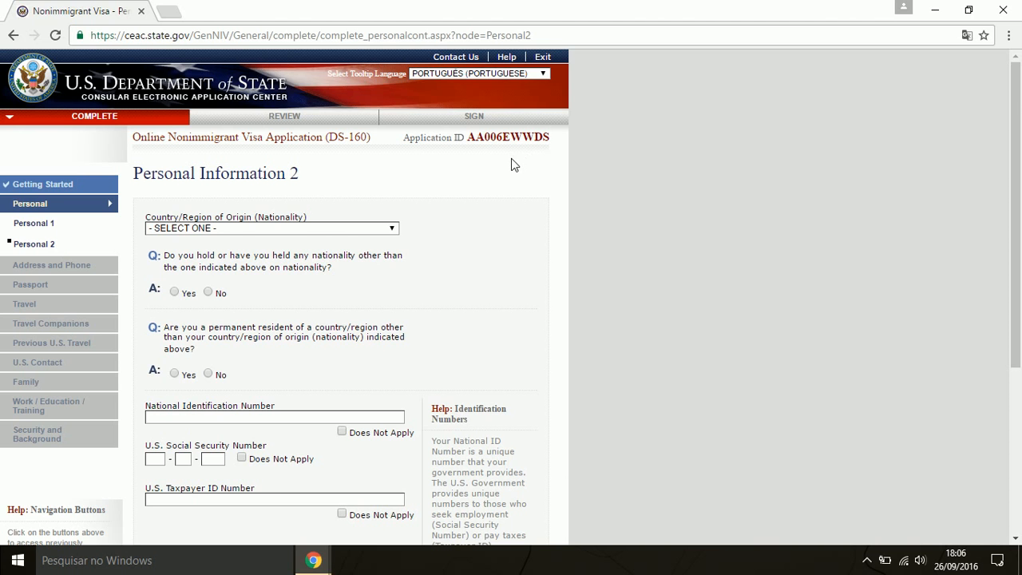
pyautogui.scroll(-1, 511, 173)
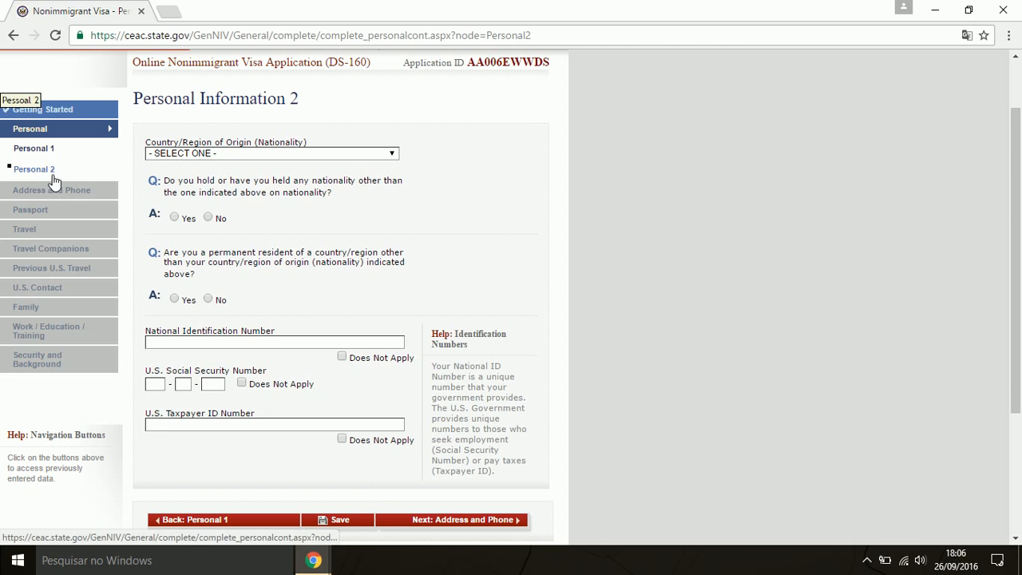
pyautogui.click(301, 154)
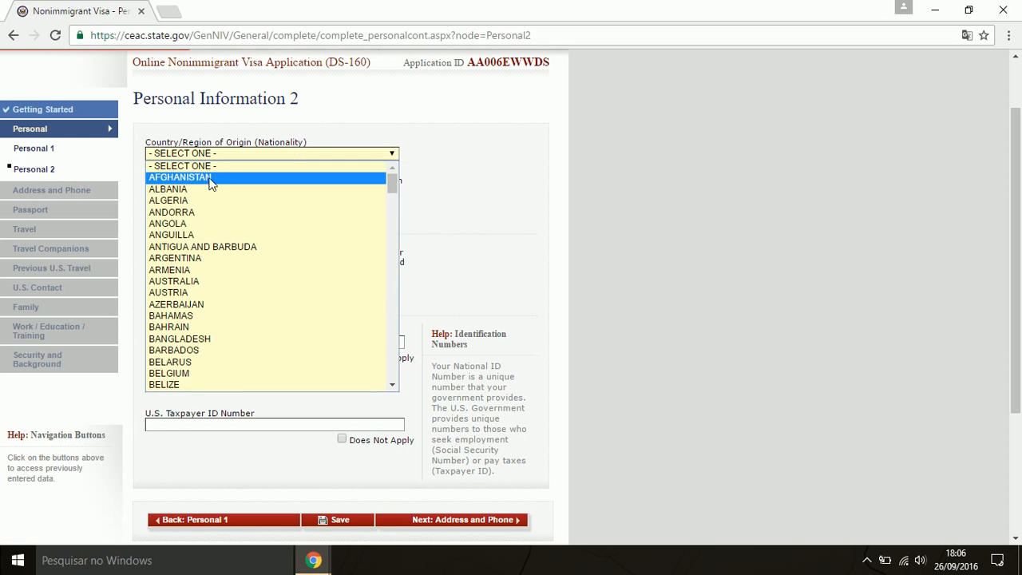
pyautogui.scroll(-4, 209, 263)
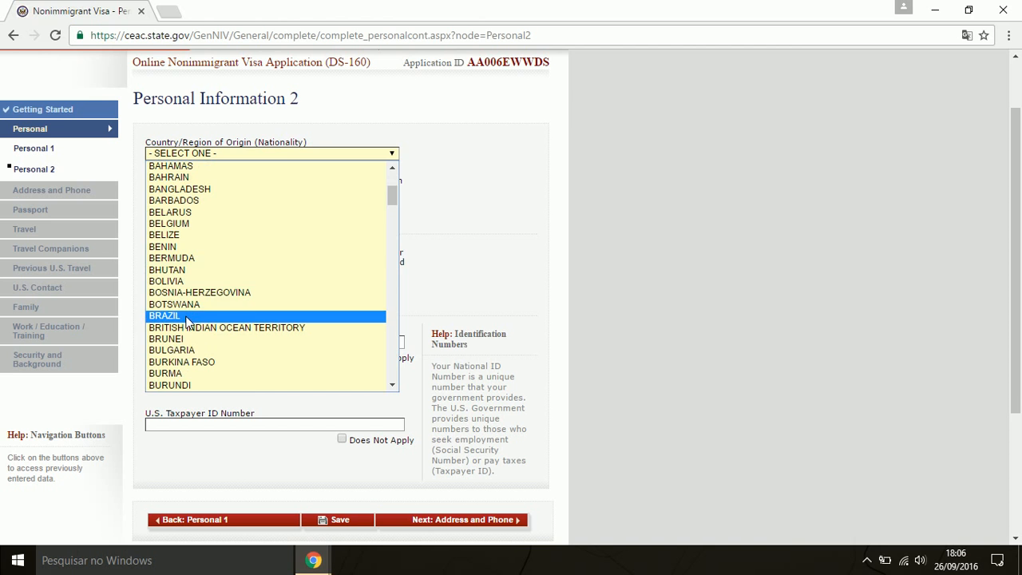
pyautogui.click(192, 316)
# Answer No to holding another nationality and to permanent residency elsewhere
pyautogui.scroll(-1, 399, 200)
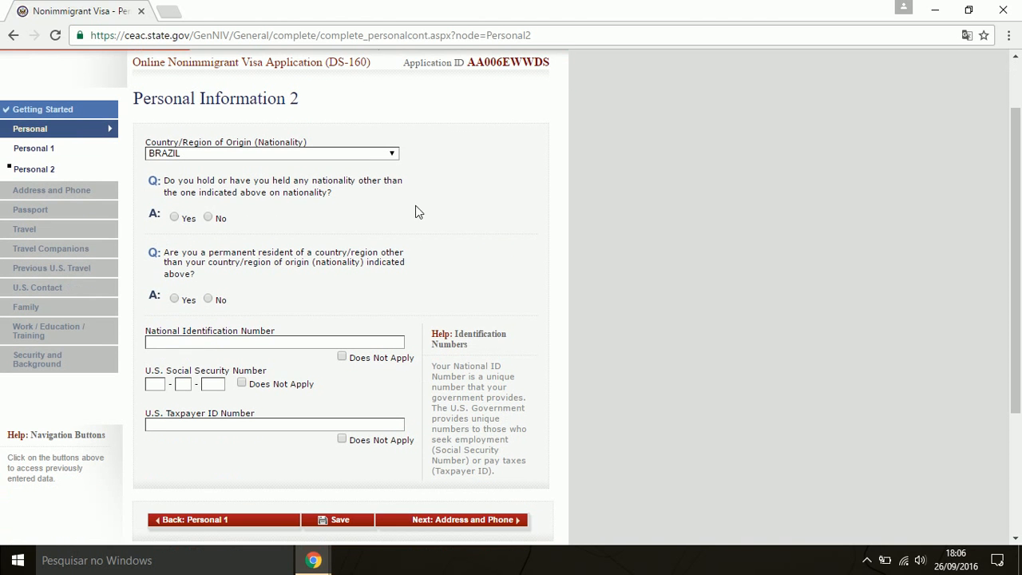
pyautogui.moveTo(302, 197)
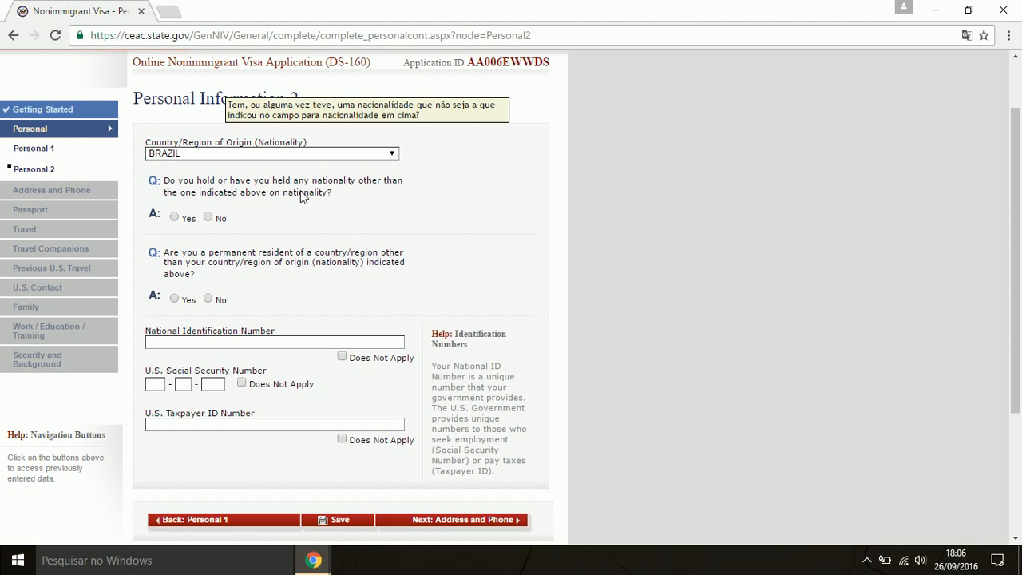
pyautogui.click(207, 218)
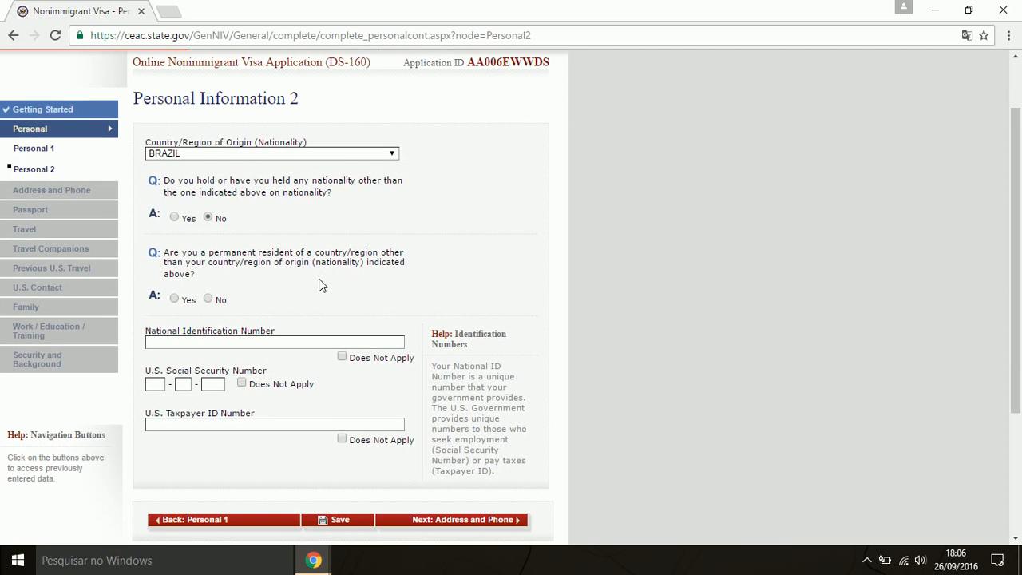
pyautogui.click(208, 299)
# Enter the national ID number, mark SSN and taxpayer ID not applicable, and continue
pyautogui.scroll(-1, 332, 292)
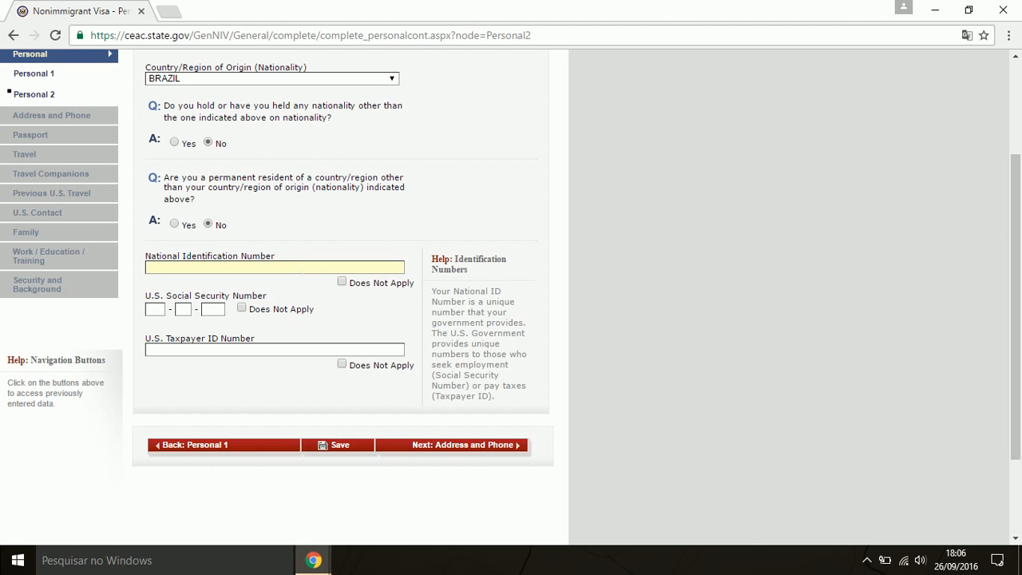
pyautogui.write('00000000000')
pyautogui.click(242, 308)
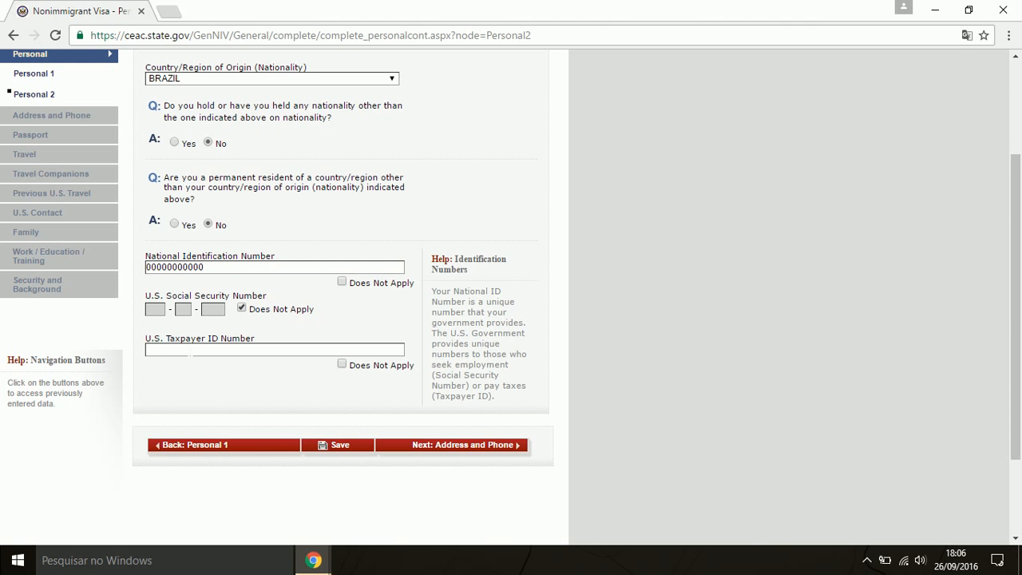
pyautogui.click(342, 365)
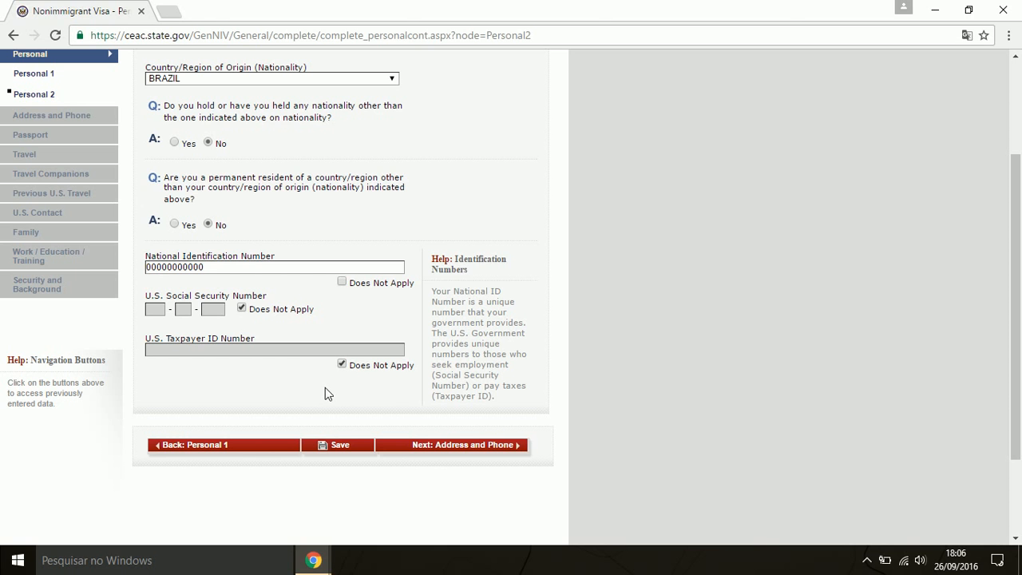
pyautogui.click(483, 448)
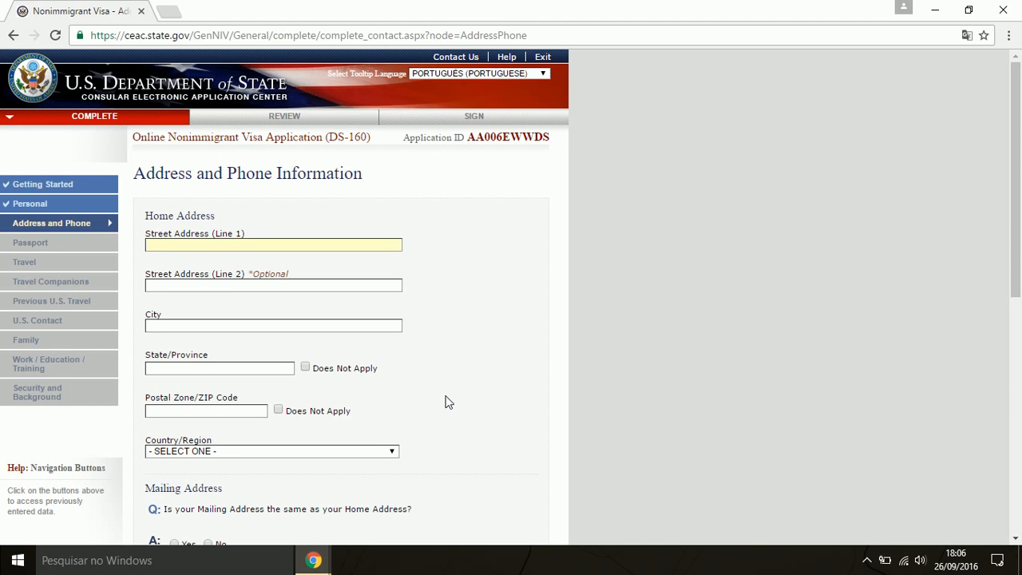
# Enter the home street address, city, state, and postal code
pyautogui.scroll(-1, 291, 136)
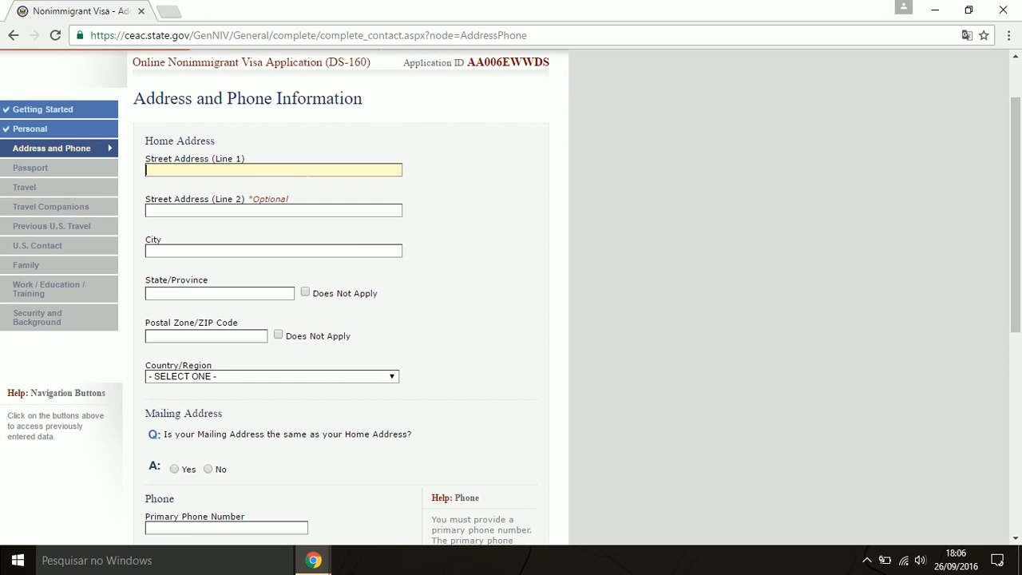
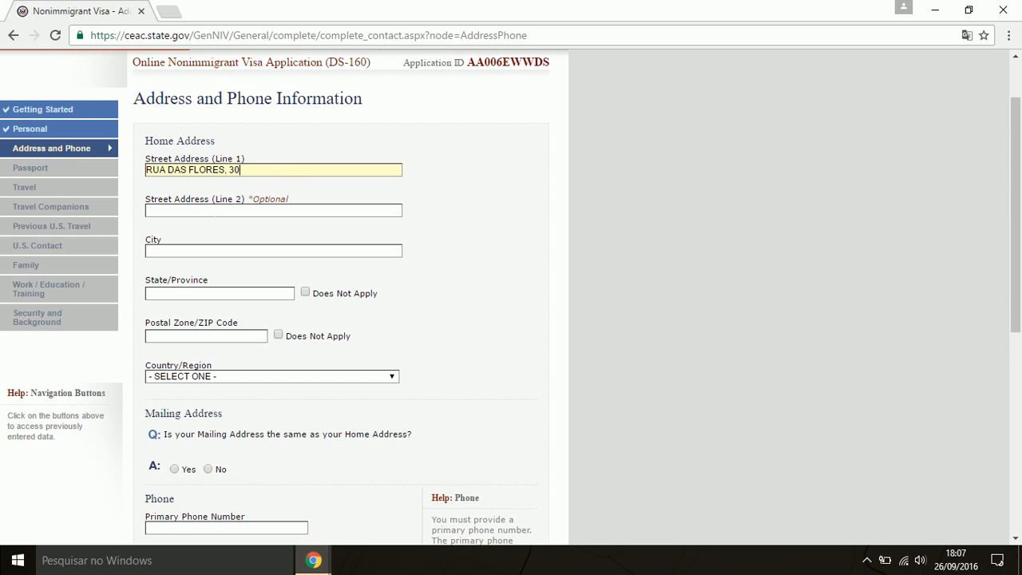
pyautogui.press('Tab')
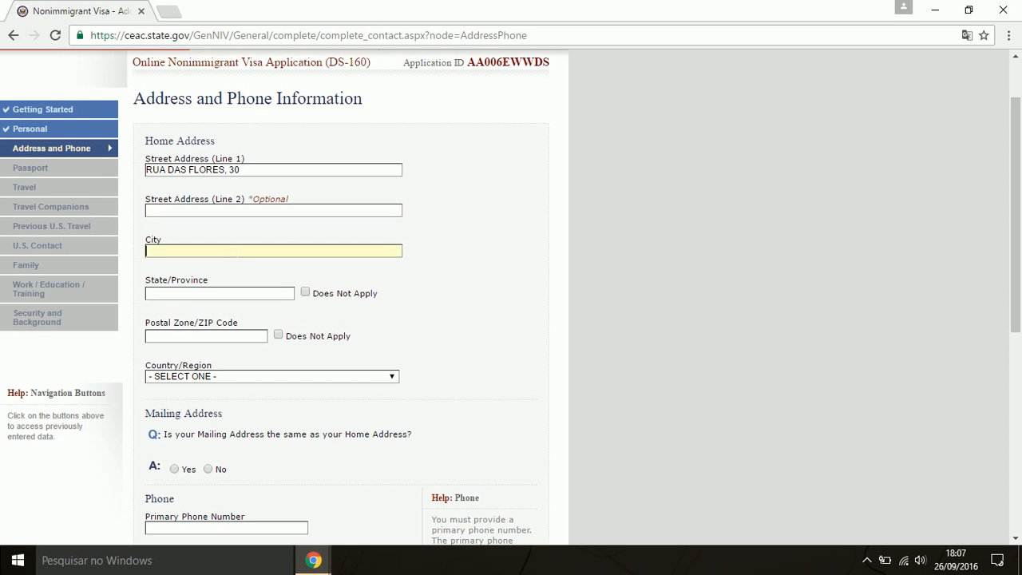
pyautogui.write('SOROCABA')
pyautogui.click(238, 283)
pyautogui.write('SAO PAULO')
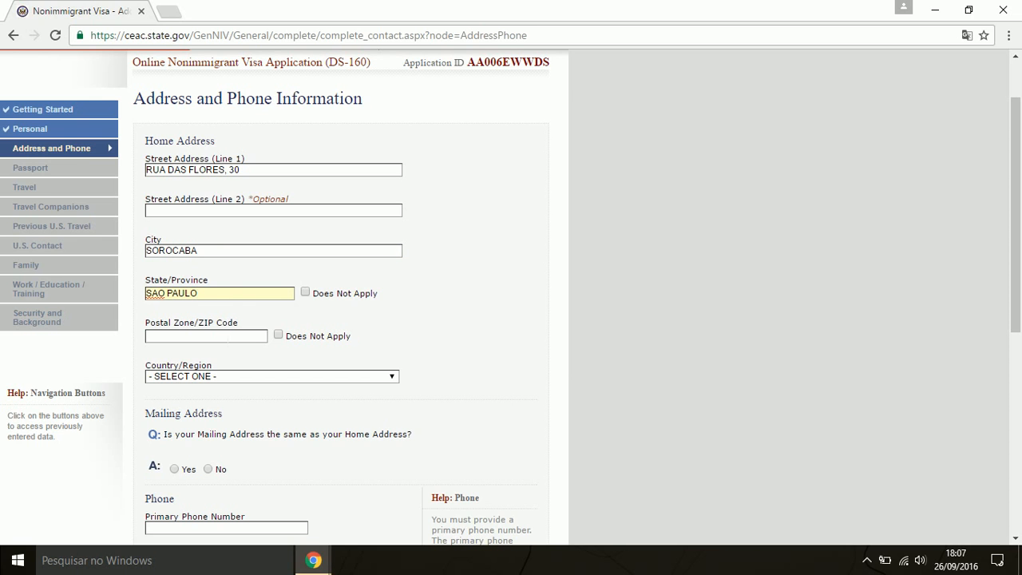
pyautogui.click(227, 336)
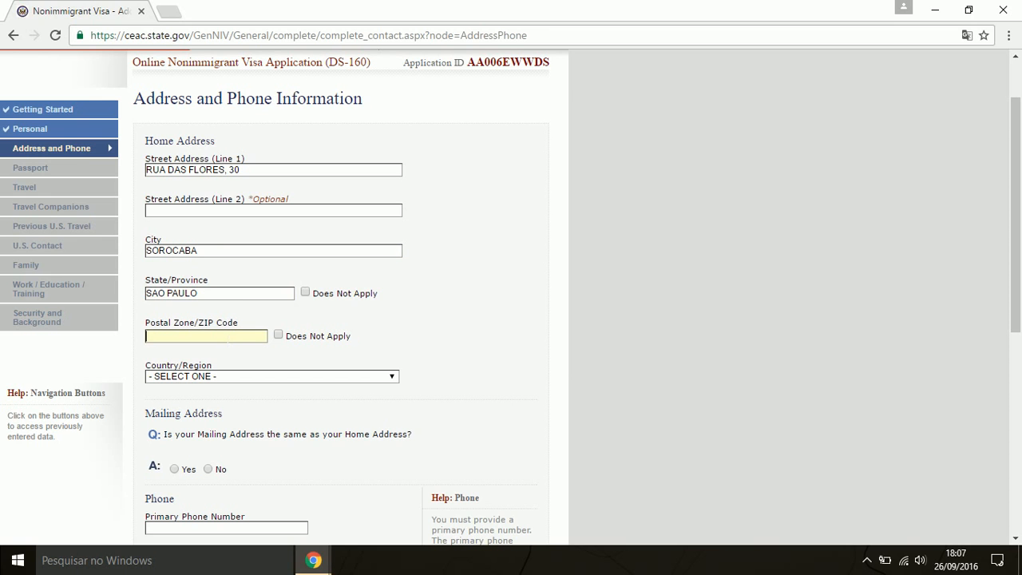
pyautogui.write('11040000')
# Set the home address country to BRAZIL
pyautogui.scroll(-2, 253, 351)
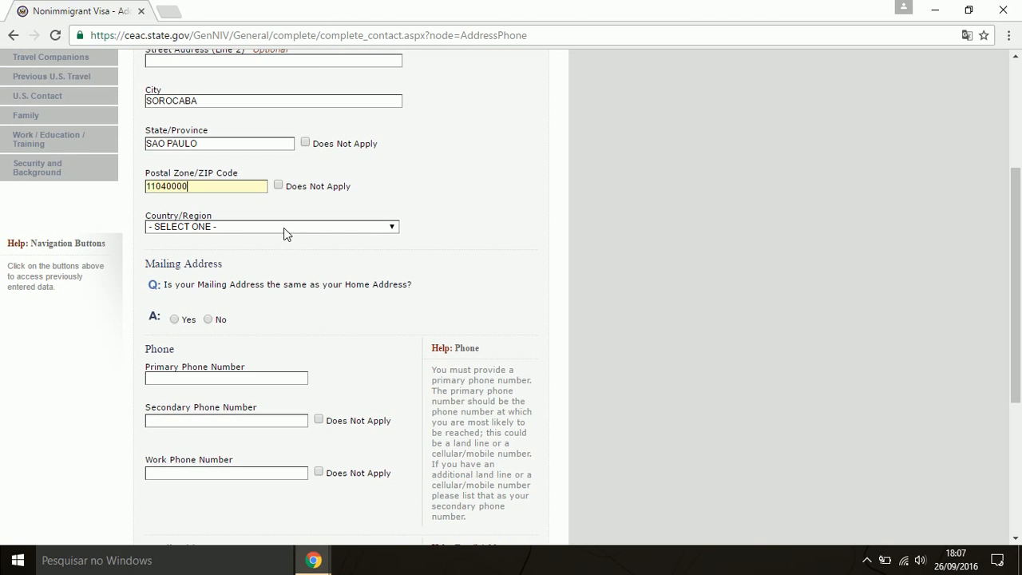
pyautogui.click(286, 232)
pyautogui.scroll(-5, 252, 399)
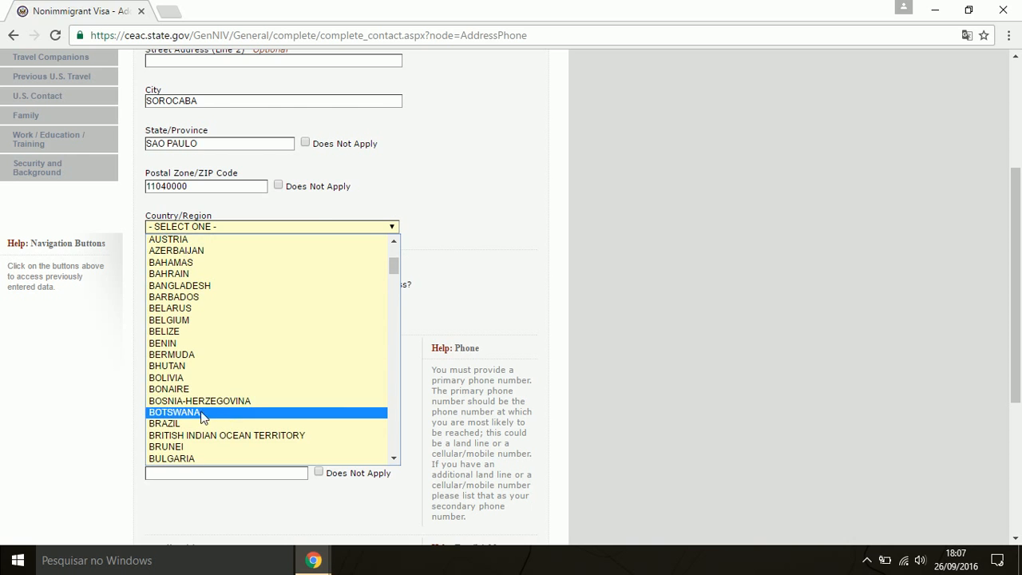
pyautogui.click(199, 423)
pyautogui.scroll(-1, 375, 295)
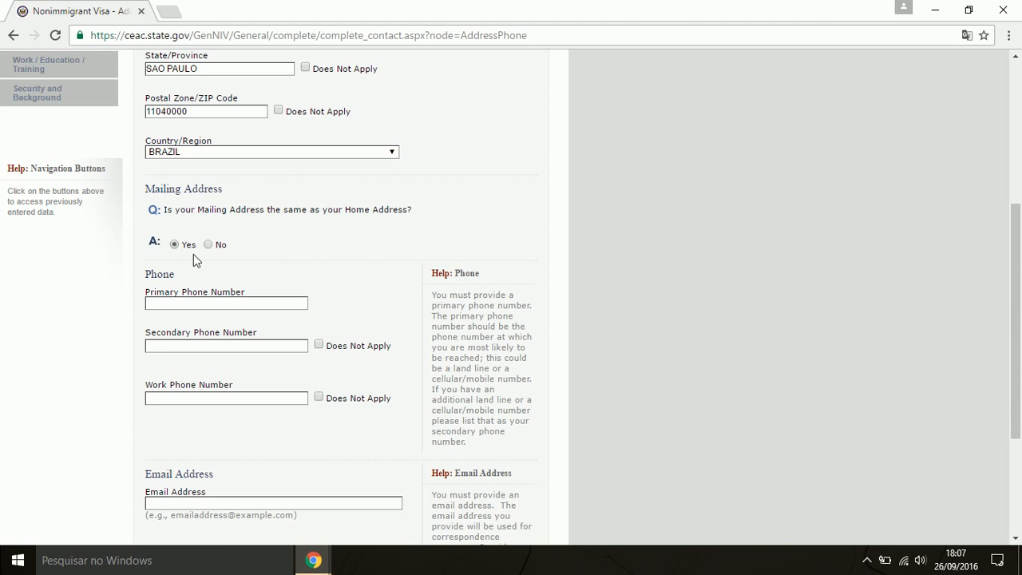
# Enter the primary phone number and mark secondary and work phones not applicable
pyautogui.scroll(4, 290, 255)
pyautogui.scroll(-5, 326, 258)
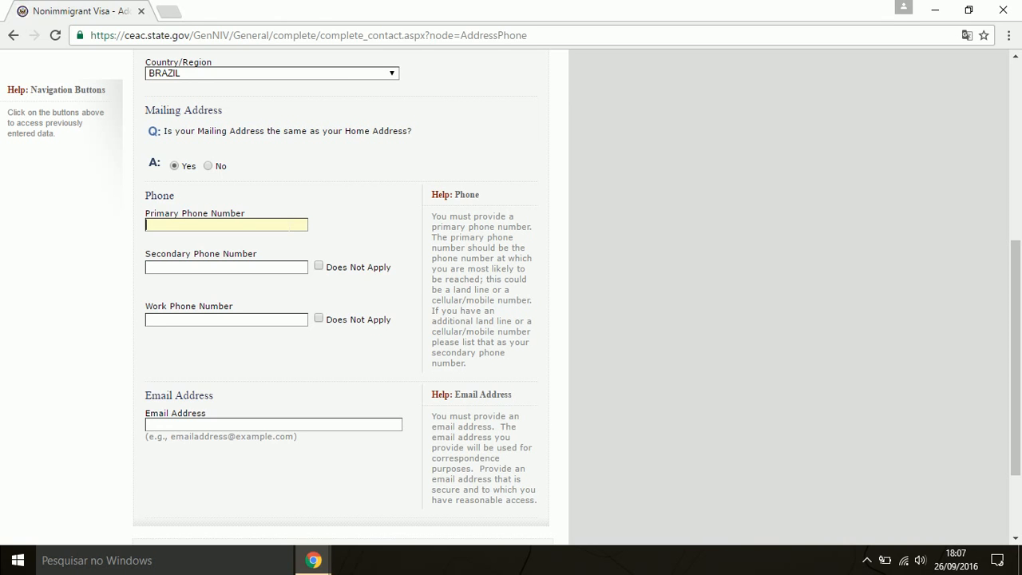
pyautogui.click(271, 269)
pyautogui.click(319, 266)
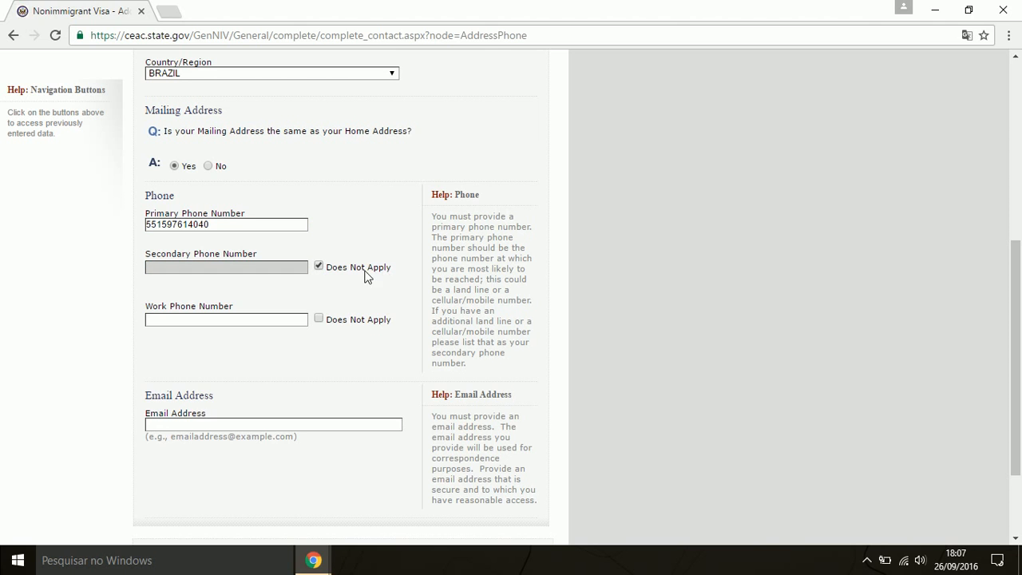
pyautogui.click(323, 318)
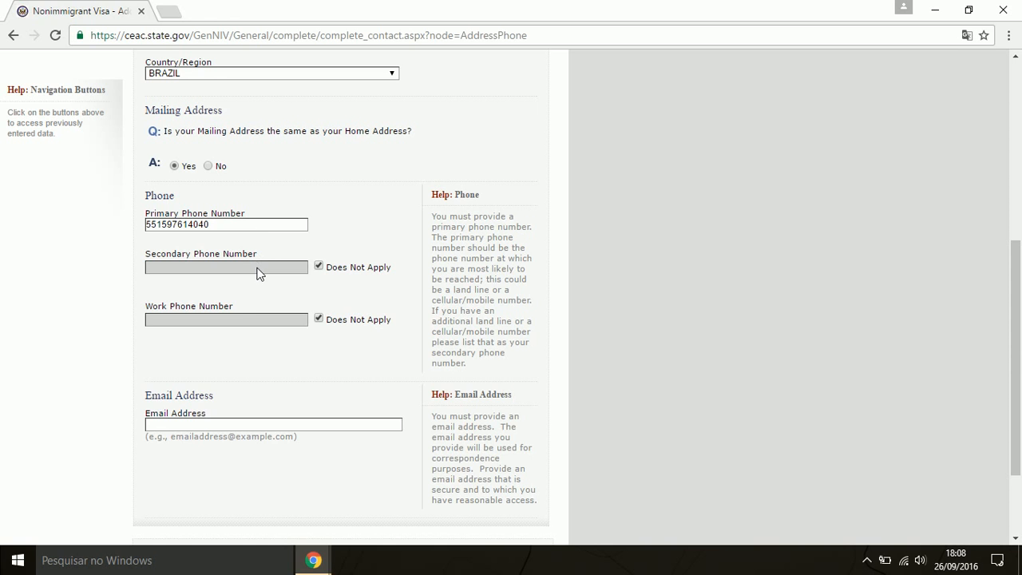
# Enter the applicant's e-mail address and continue to the Passport page
pyautogui.scroll(-1, 308, 352)
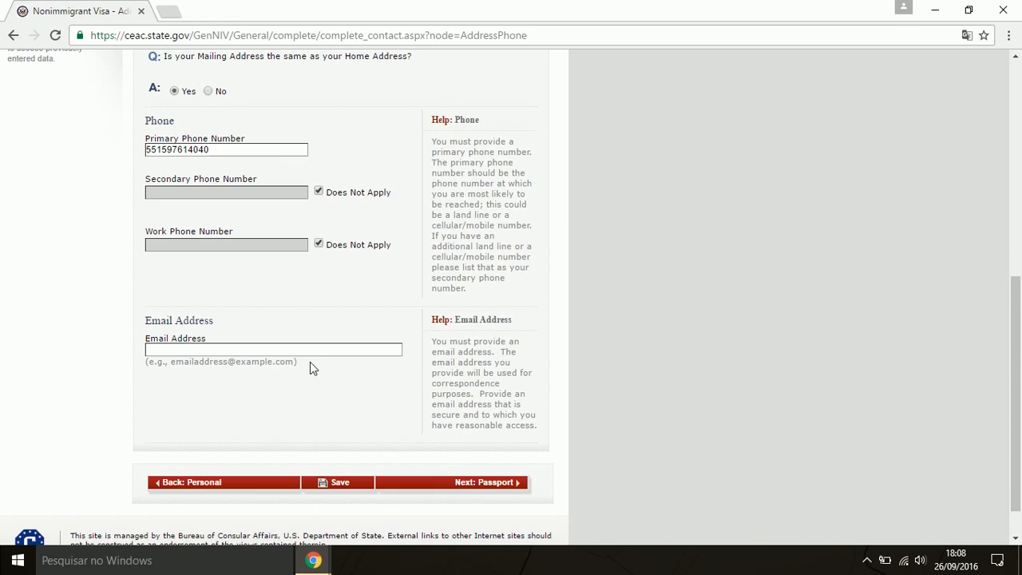
pyautogui.click(310, 349)
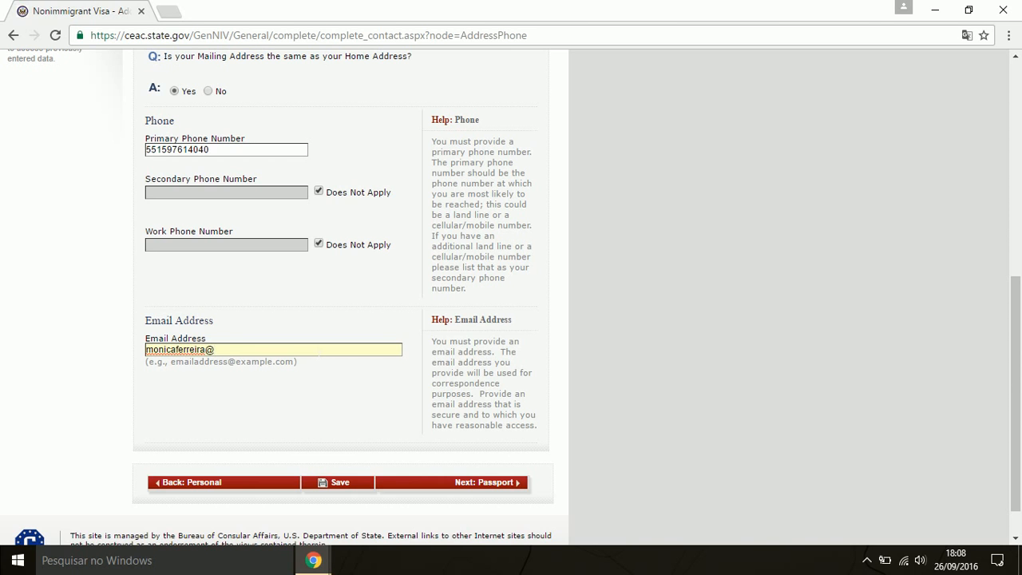
pyautogui.click(495, 483)
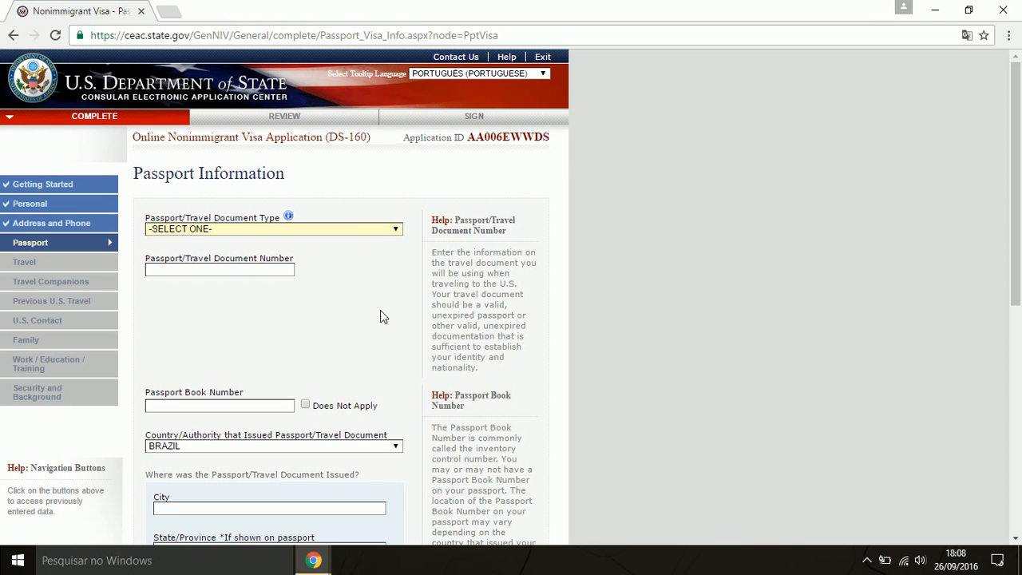
# Set the document type to REGULAR and enter the passport number
pyautogui.click(336, 231)
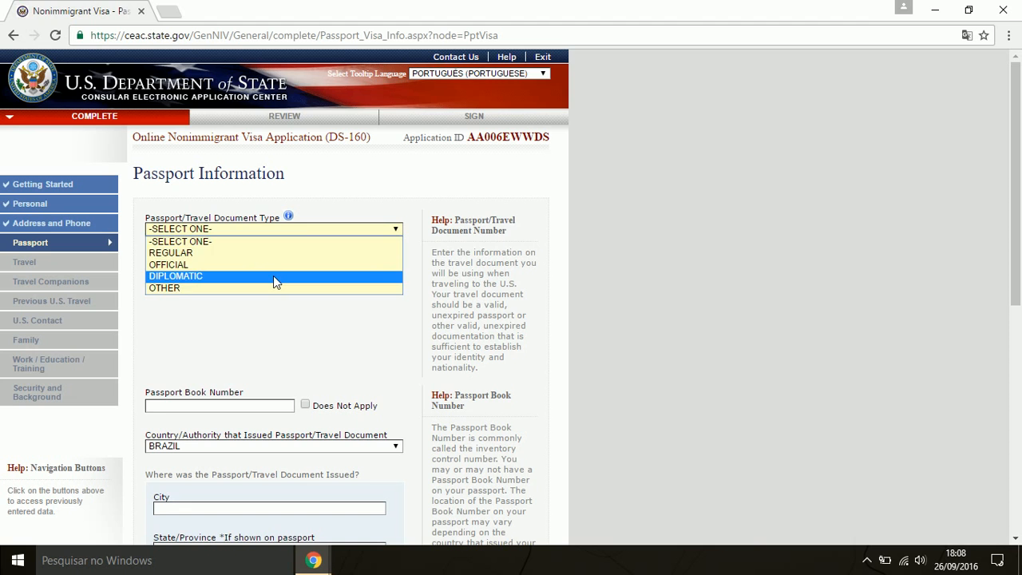
pyautogui.click(312, 322)
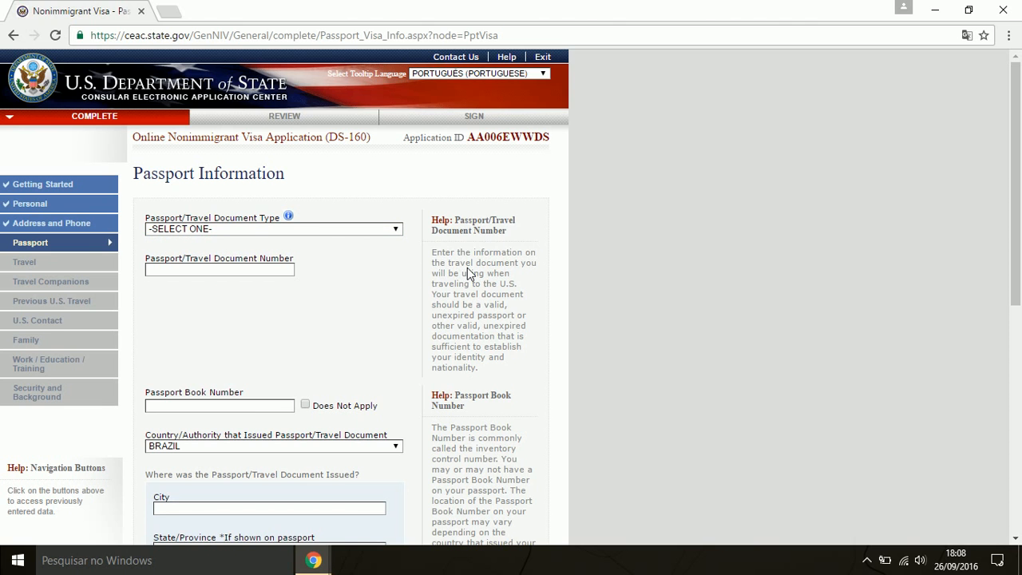
pyautogui.click(367, 233)
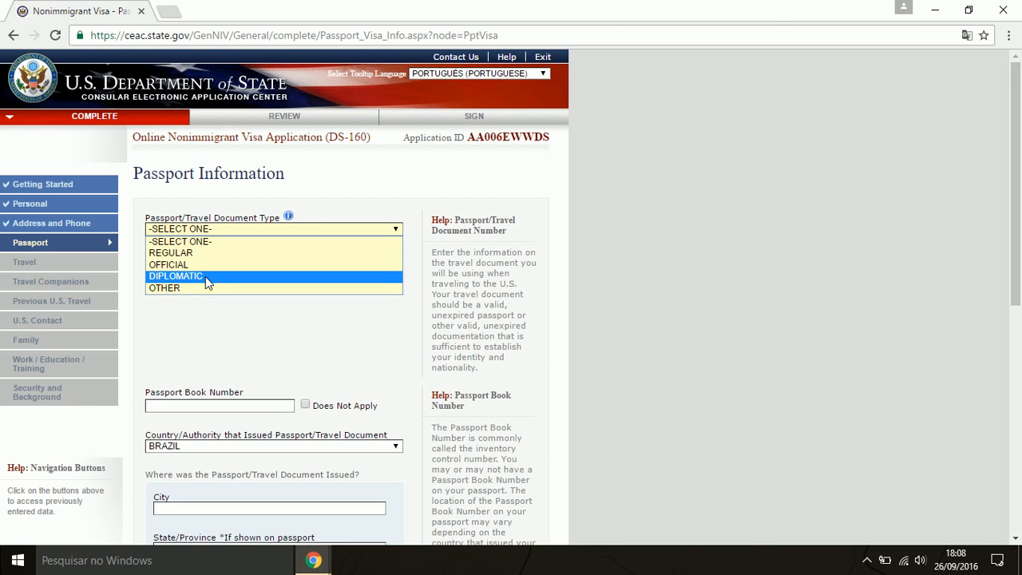
pyautogui.click(200, 254)
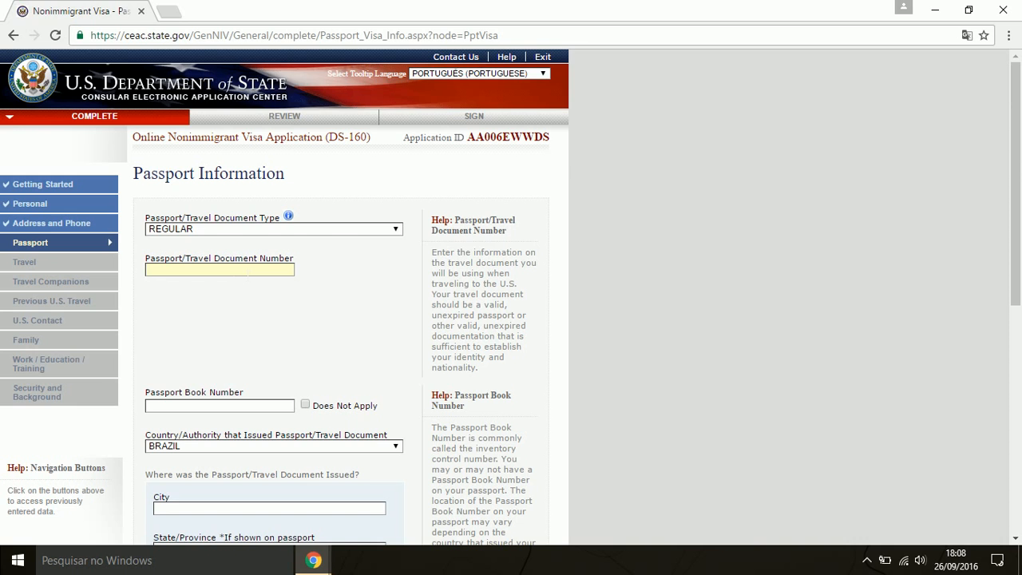
# Mark the passport book number not applicable and set issuing city SOROCABA, state SAO PAULO
pyautogui.scroll(-2, 271, 299)
pyautogui.scroll(-1, 319, 320)
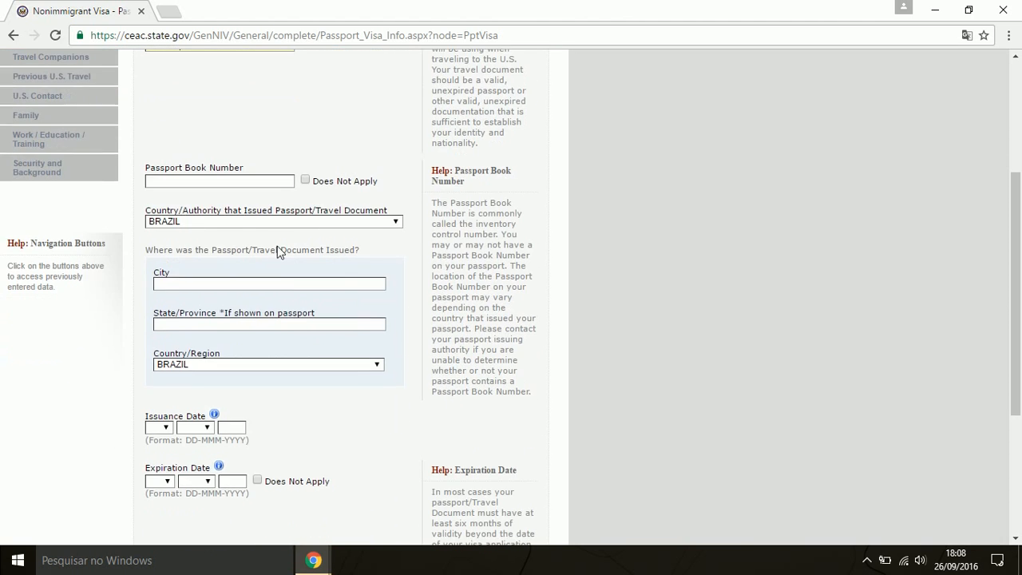
pyautogui.scroll(2, 248, 264)
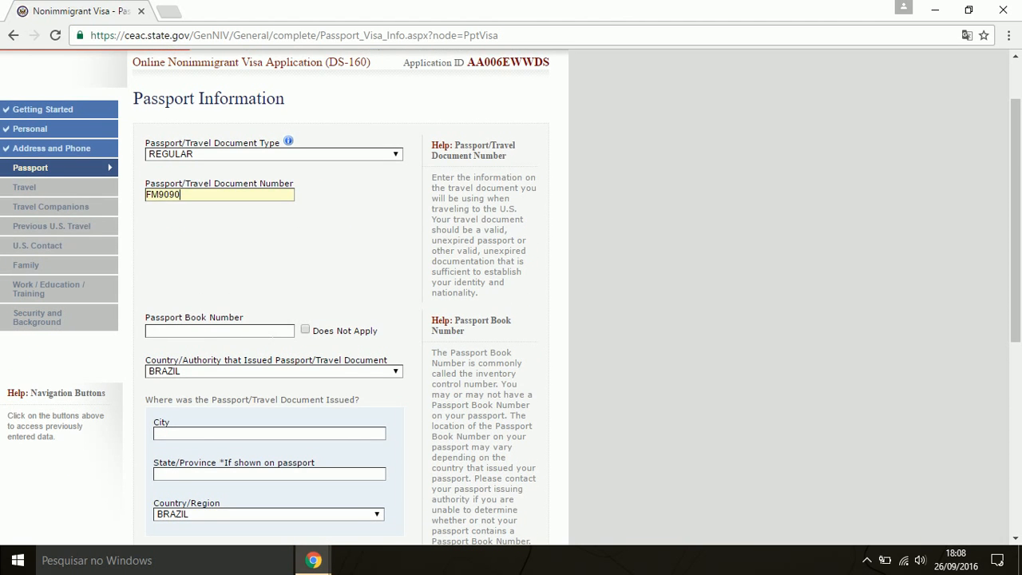
pyautogui.click(304, 329)
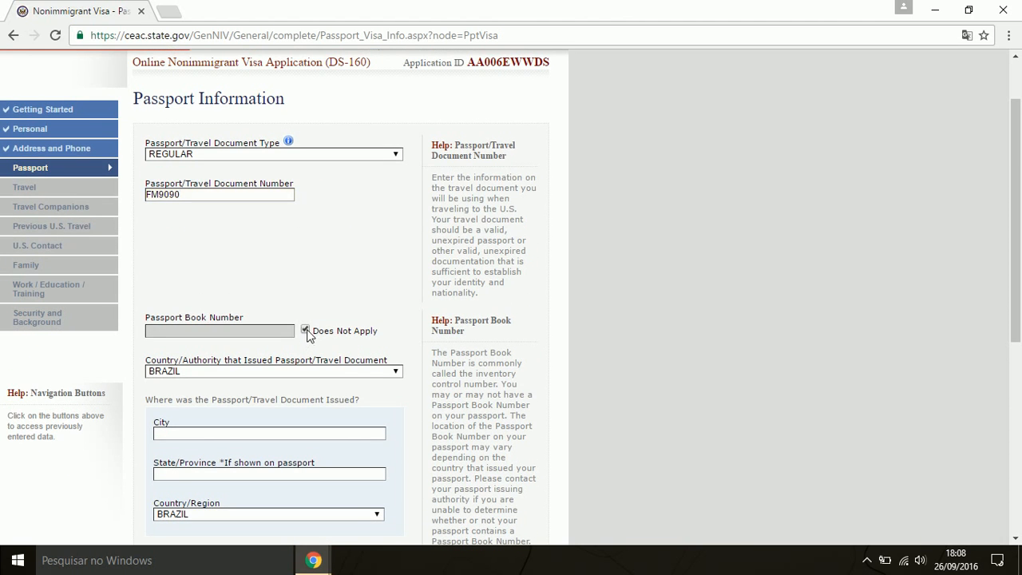
pyautogui.scroll(-1, 347, 345)
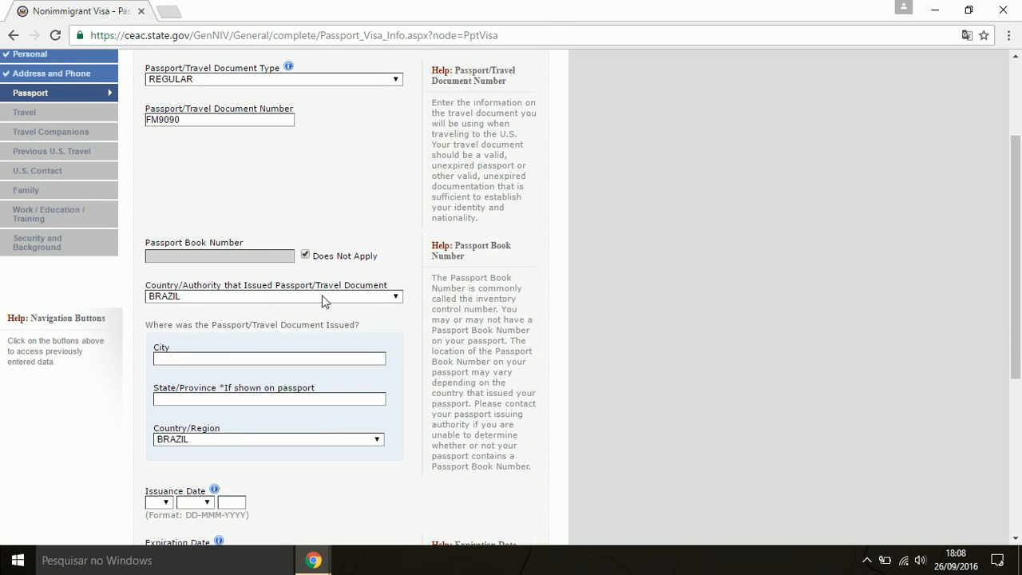
pyautogui.scroll(-1, 320, 306)
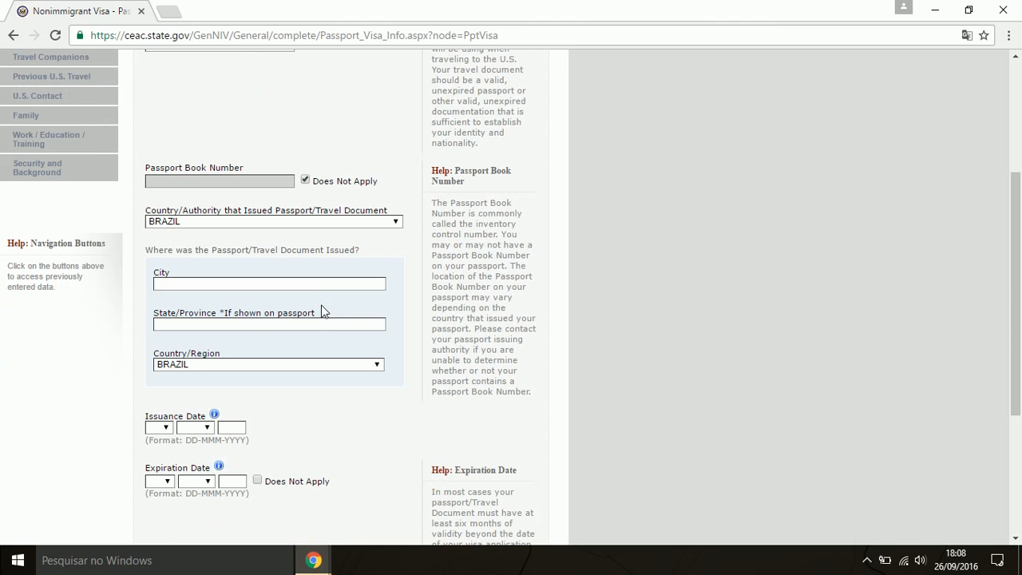
pyautogui.write('SOROCABA')
pyautogui.write('SAO PAULO')
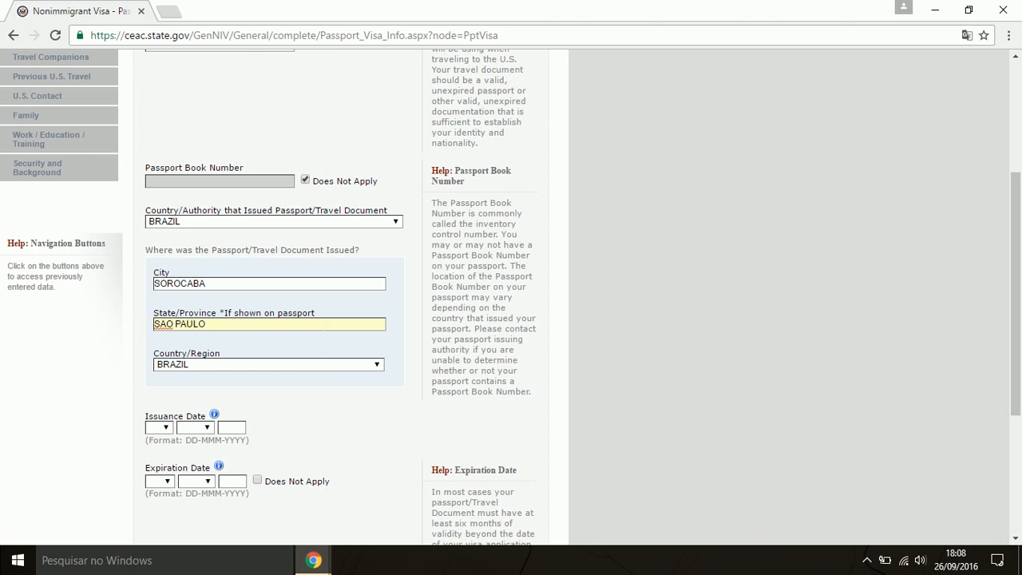
pyautogui.click(315, 409)
pyautogui.scroll(-2, 319, 406)
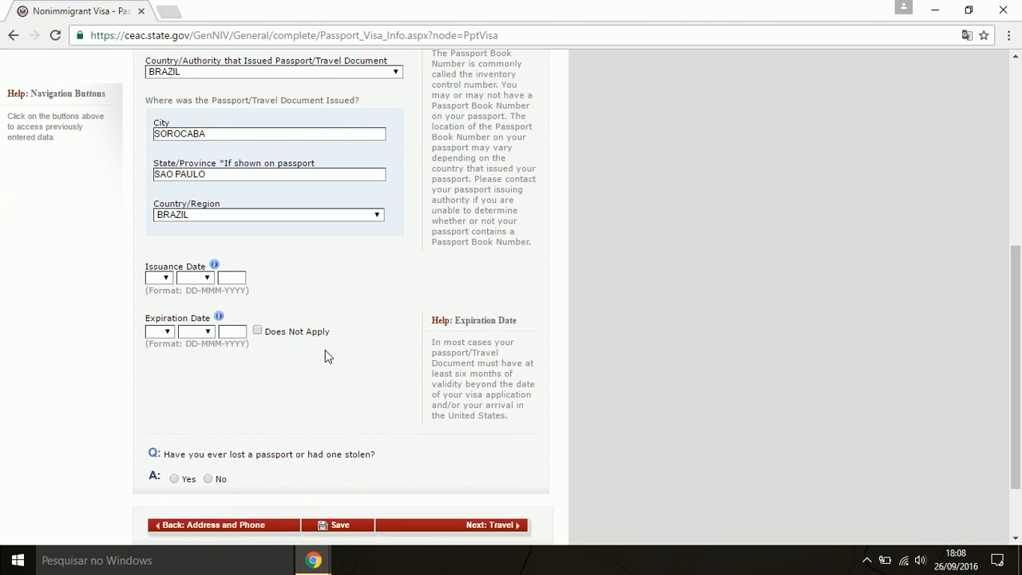
# Set passport issuance date 01 JAN 2012 and expiration date 01 JAN 2017
pyautogui.click(165, 280)
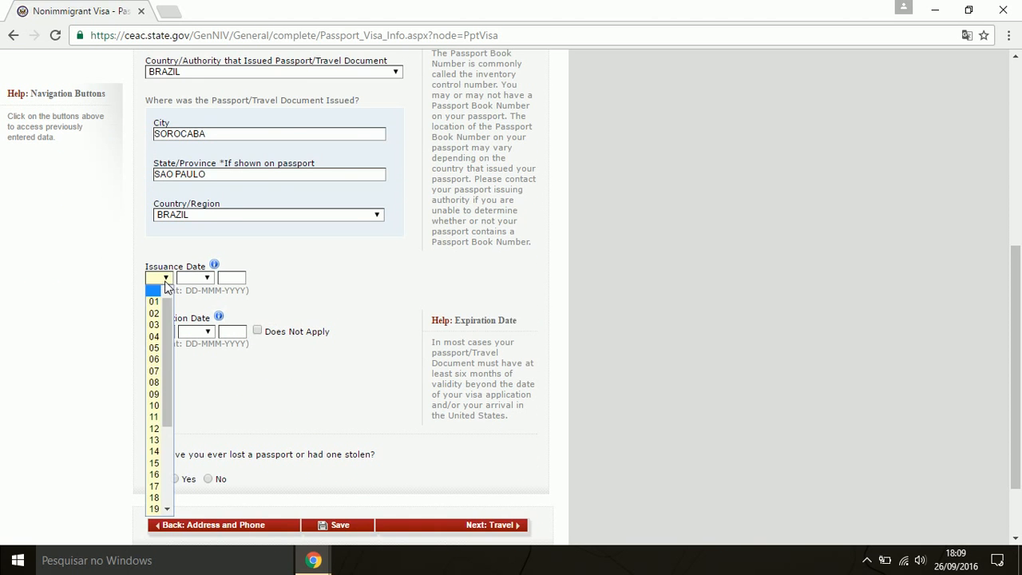
pyautogui.click(158, 300)
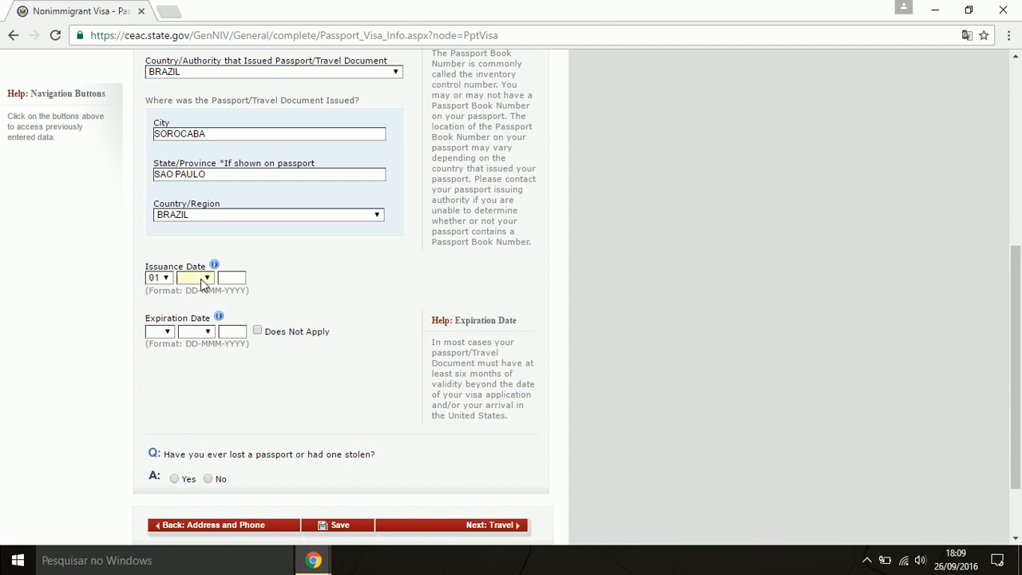
pyautogui.click(203, 286)
pyautogui.click(202, 302)
pyautogui.press('Tab')
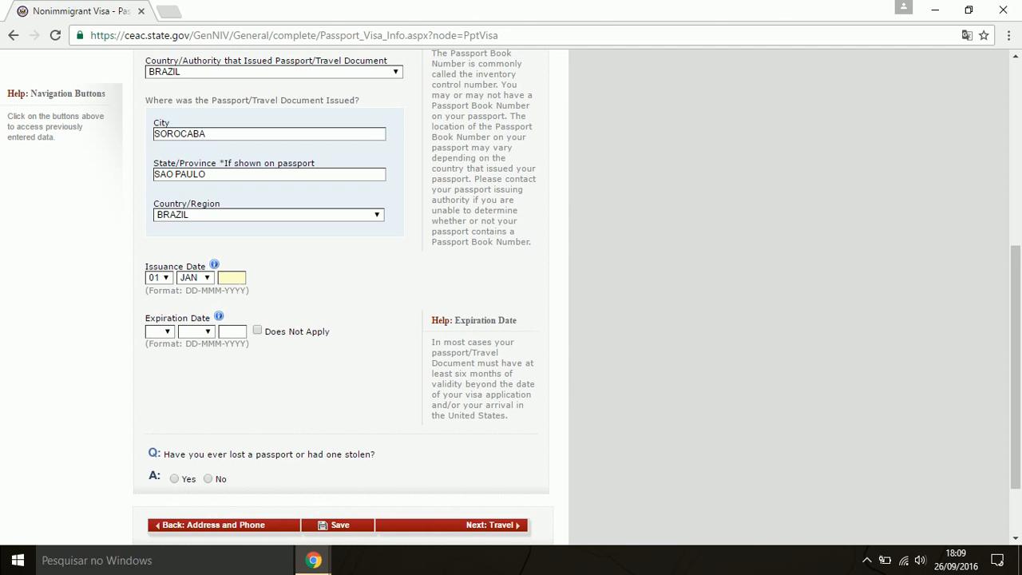
pyautogui.write('2012')
pyautogui.click(165, 332)
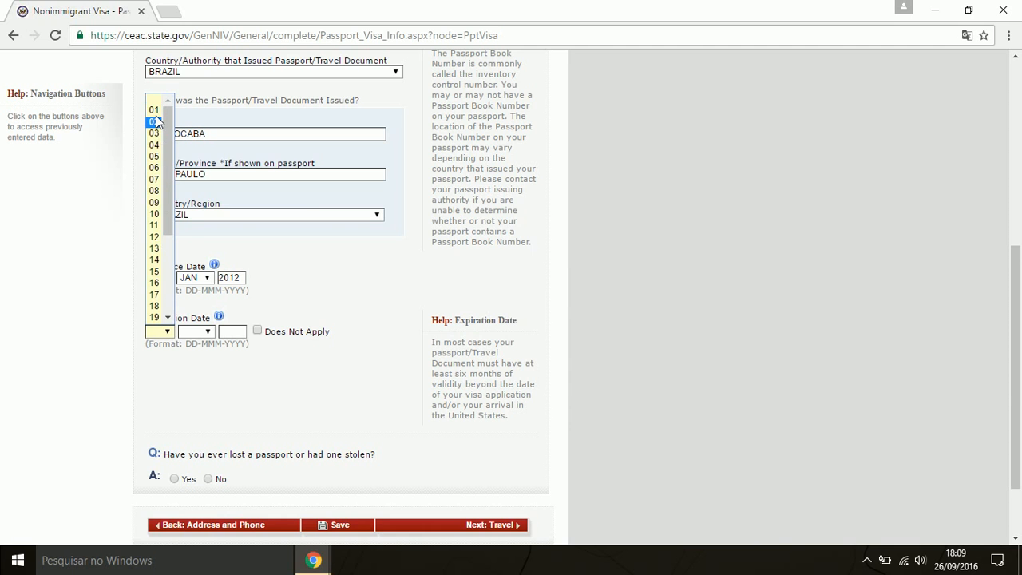
pyautogui.click(154, 113)
pyautogui.click(206, 331)
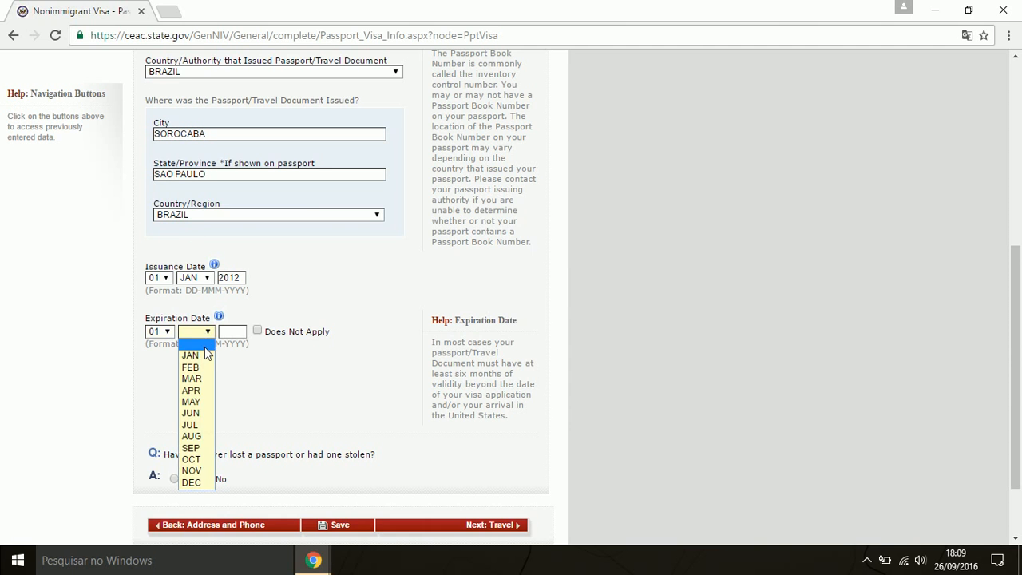
pyautogui.click(192, 355)
pyautogui.write('2017')
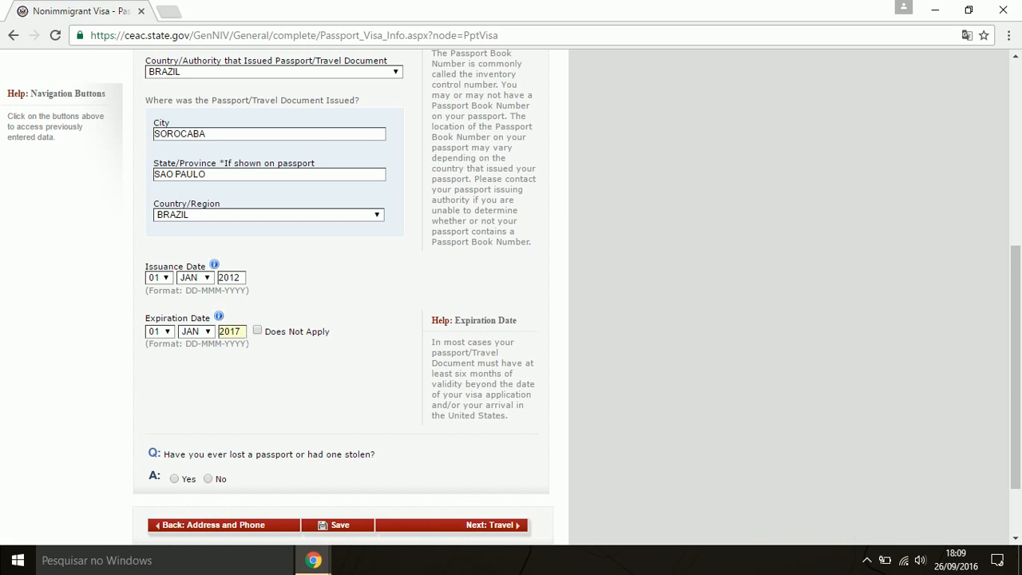
pyautogui.click(262, 363)
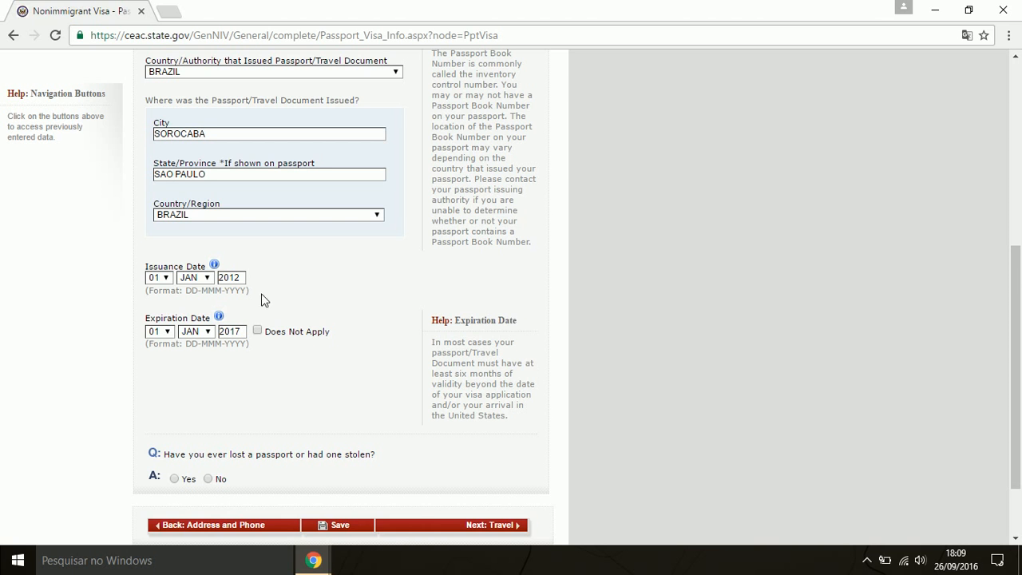
# Answer No to the lost or stolen passport question and continue to Travel
pyautogui.scroll(-1, 333, 354)
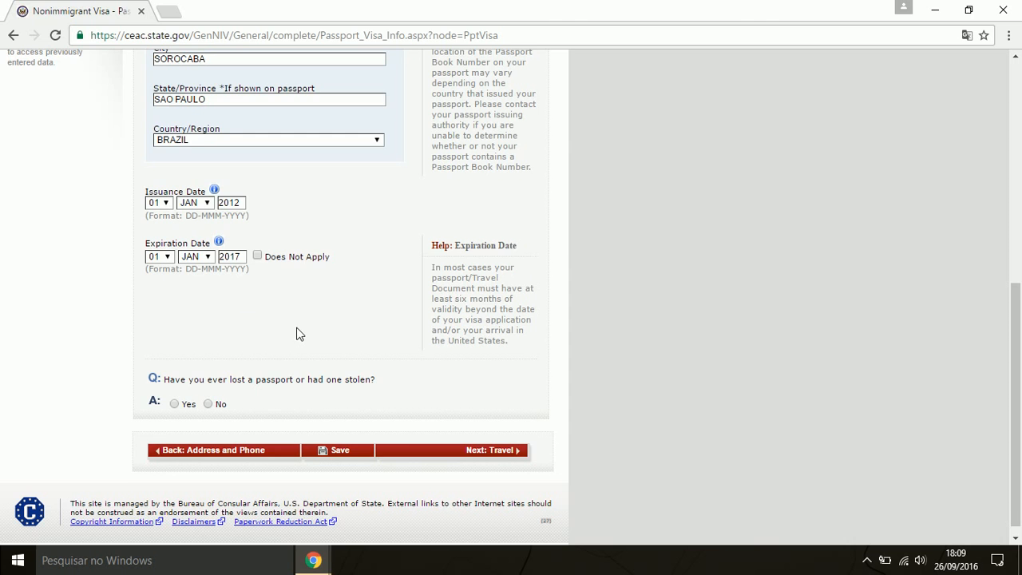
pyautogui.scroll(-1, 296, 333)
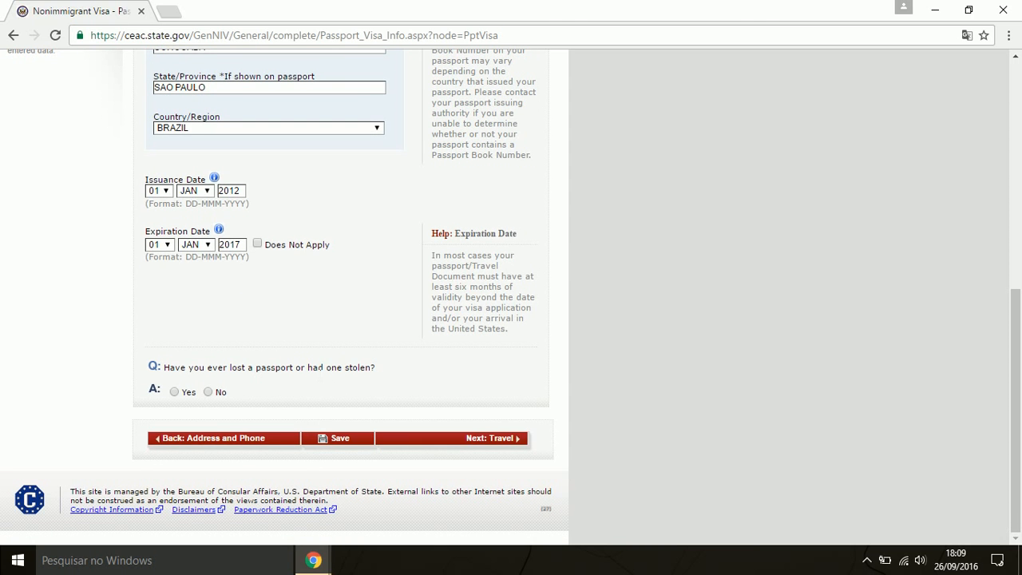
pyautogui.click(208, 392)
pyautogui.click(496, 441)
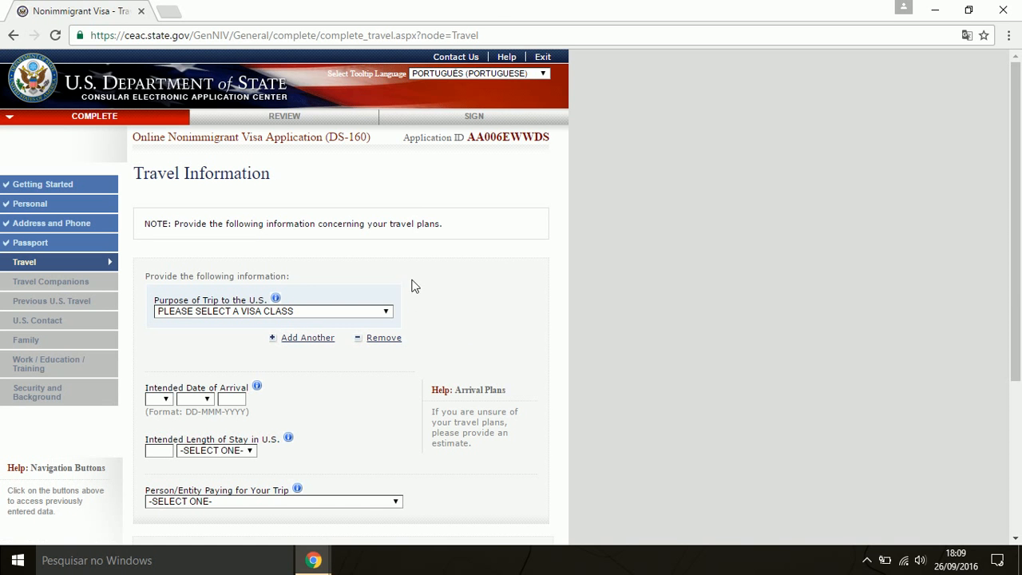
# Set the trip purpose to TEMP. BUSINESS PLEASURE VISITOR (B), specified as TOURISM/MEDICAL TREATMENT (B2)
pyautogui.scroll(-2, 431, 246)
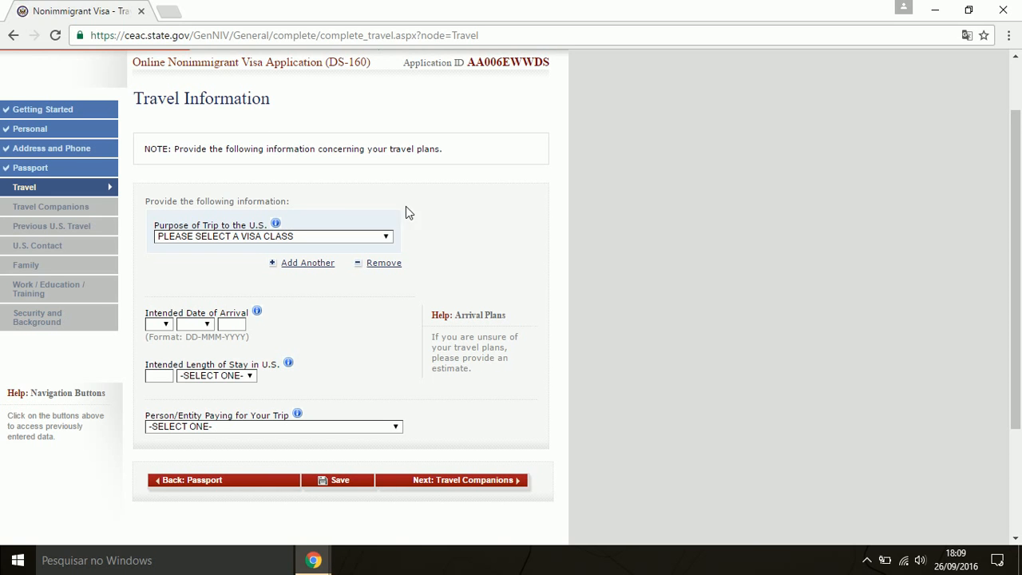
pyautogui.click(369, 238)
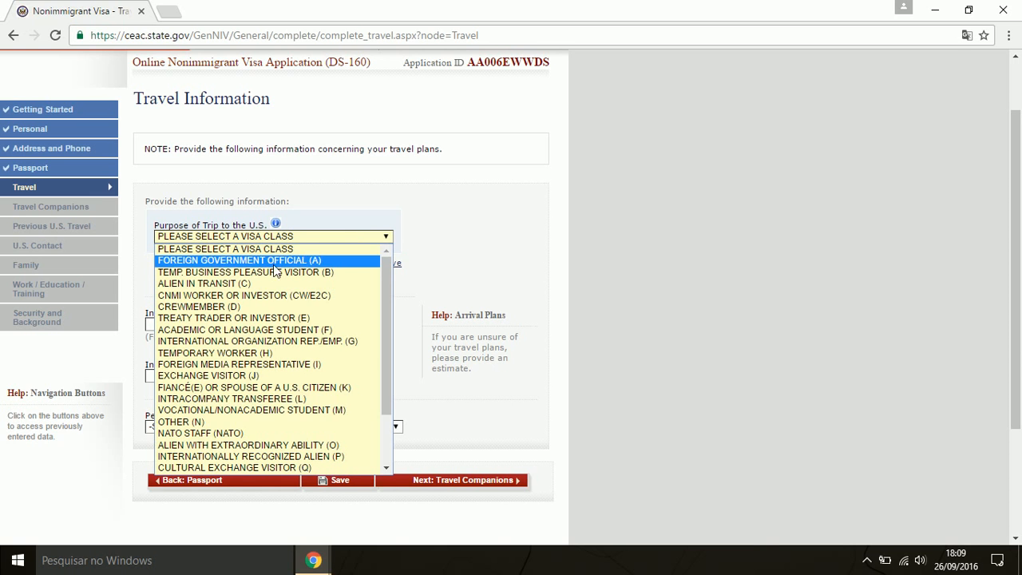
pyautogui.click(341, 274)
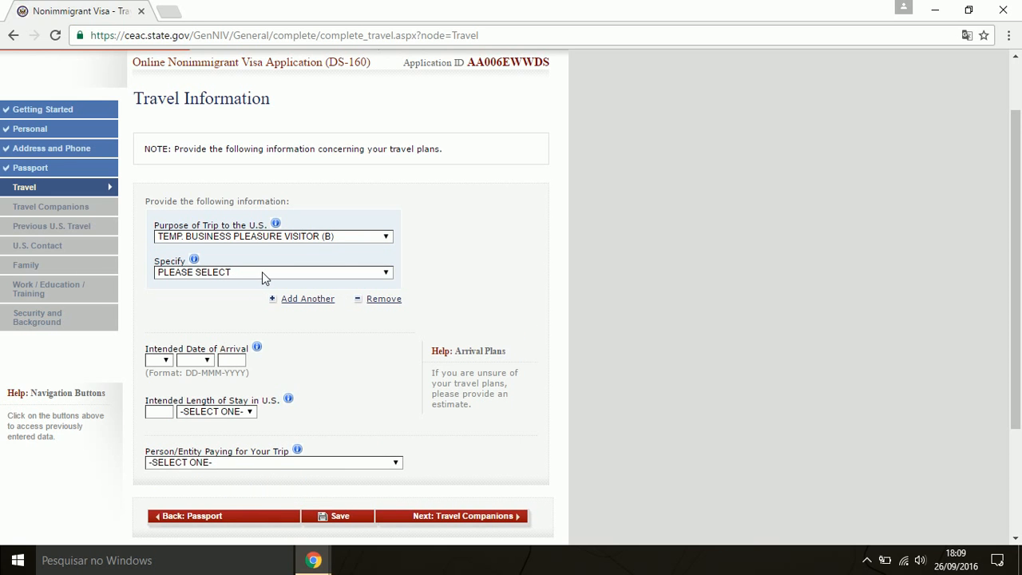
pyautogui.click(263, 274)
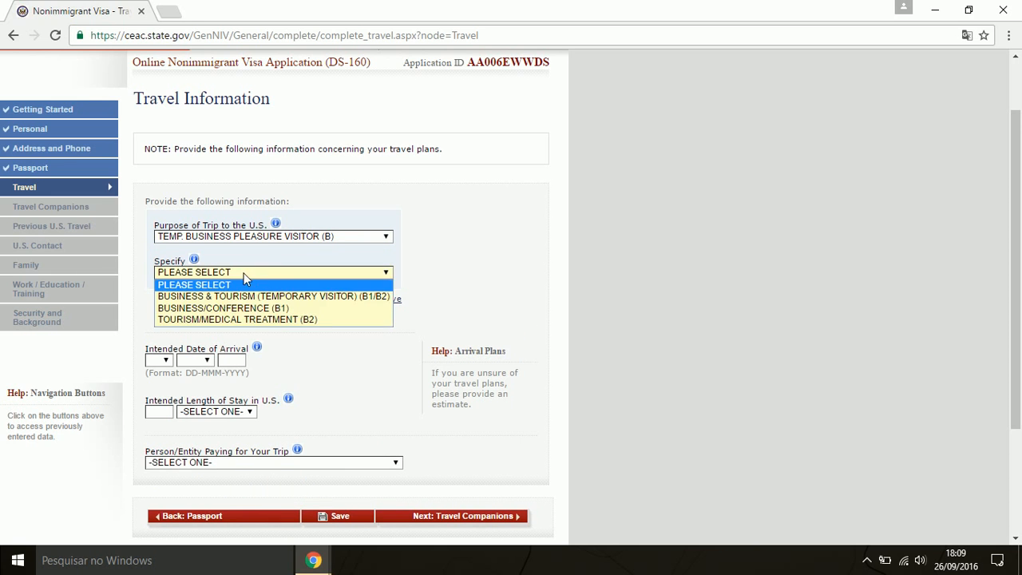
pyautogui.click(316, 319)
pyautogui.click(348, 239)
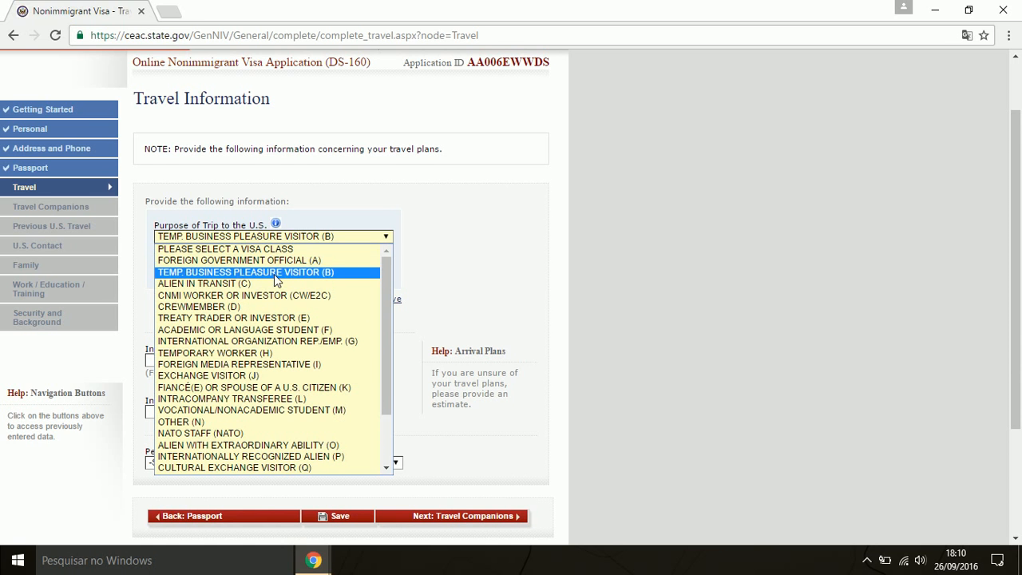
pyautogui.click(323, 272)
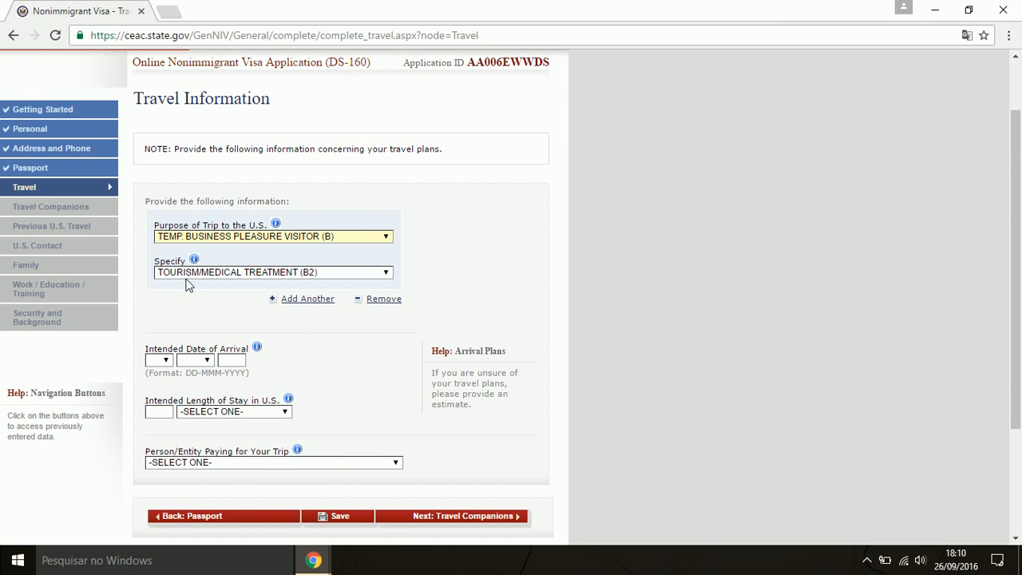
# Set the intended arrival date to 01 APR 2017
pyautogui.scroll(-1, 349, 335)
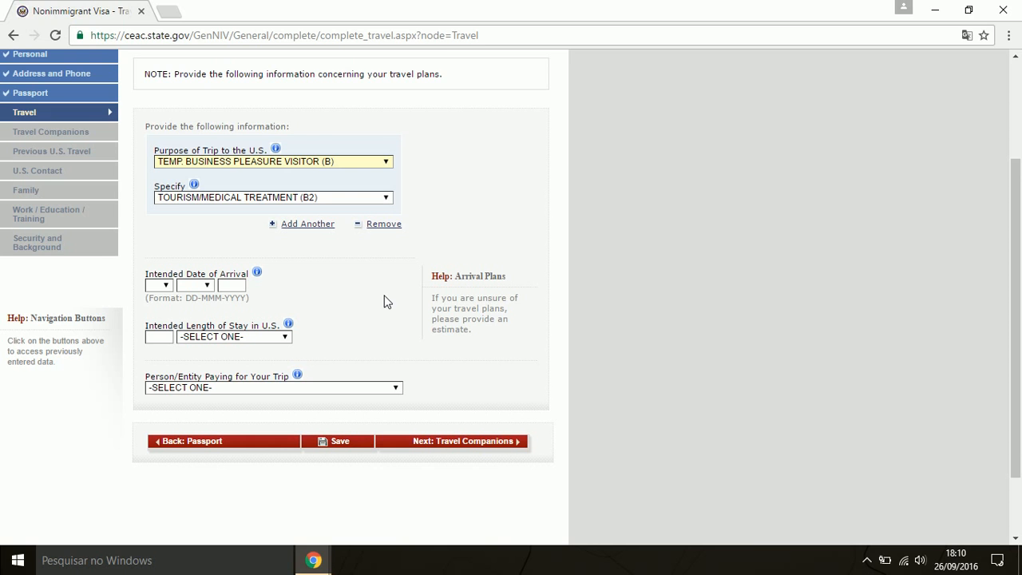
pyautogui.moveTo(435, 299)
pyautogui.click(167, 286)
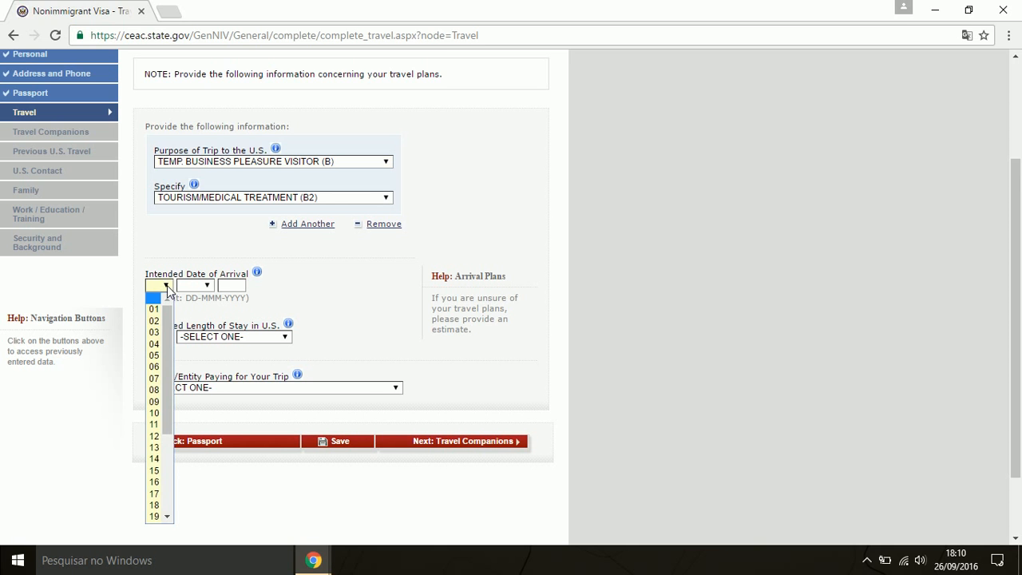
pyautogui.click(155, 309)
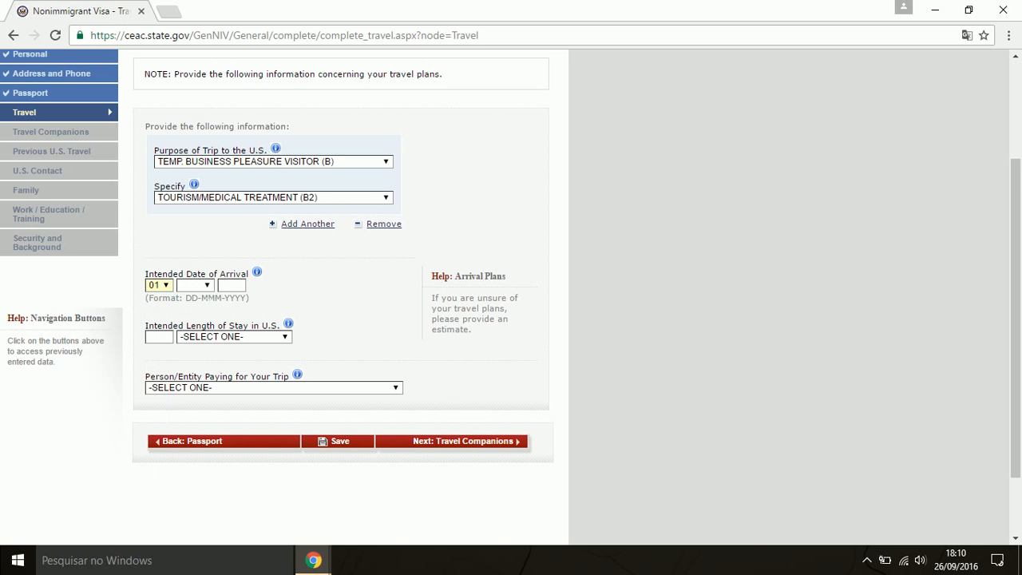
pyautogui.click(204, 286)
pyautogui.click(192, 343)
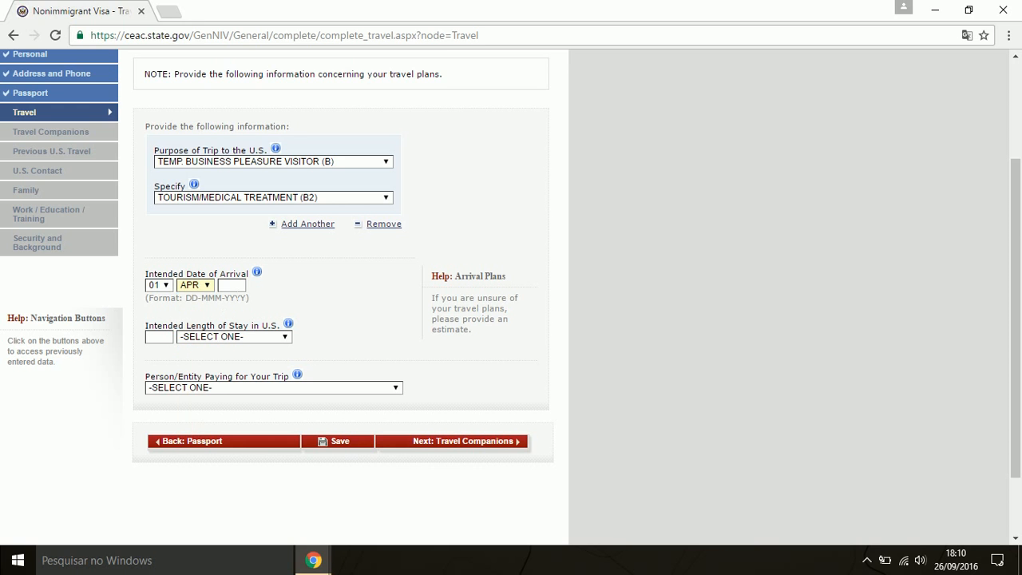
pyautogui.click(238, 288)
pyautogui.write('2017')
pyautogui.click(273, 290)
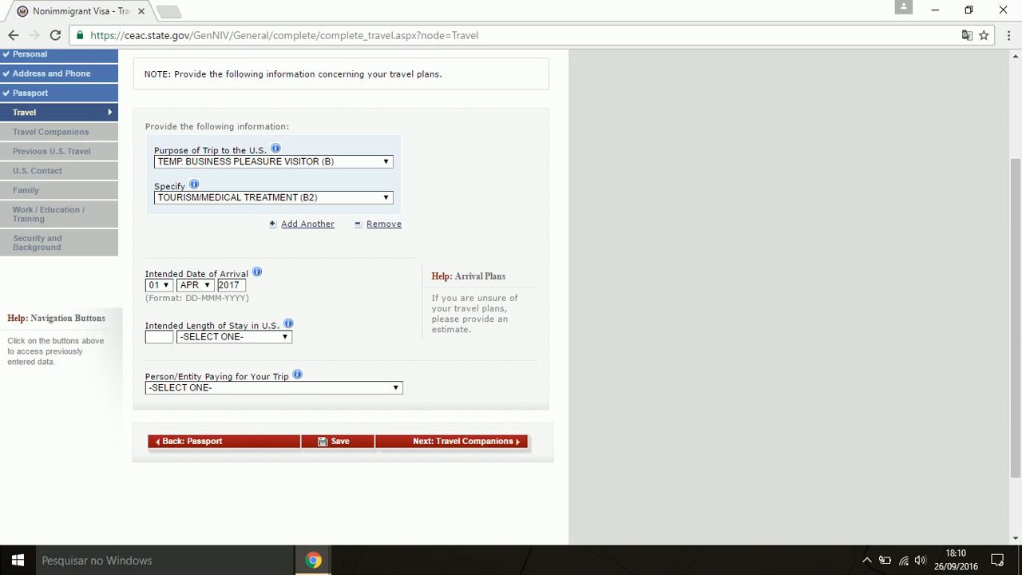
# Set the intended length of stay to 05 DAY(S)
pyautogui.click(237, 337)
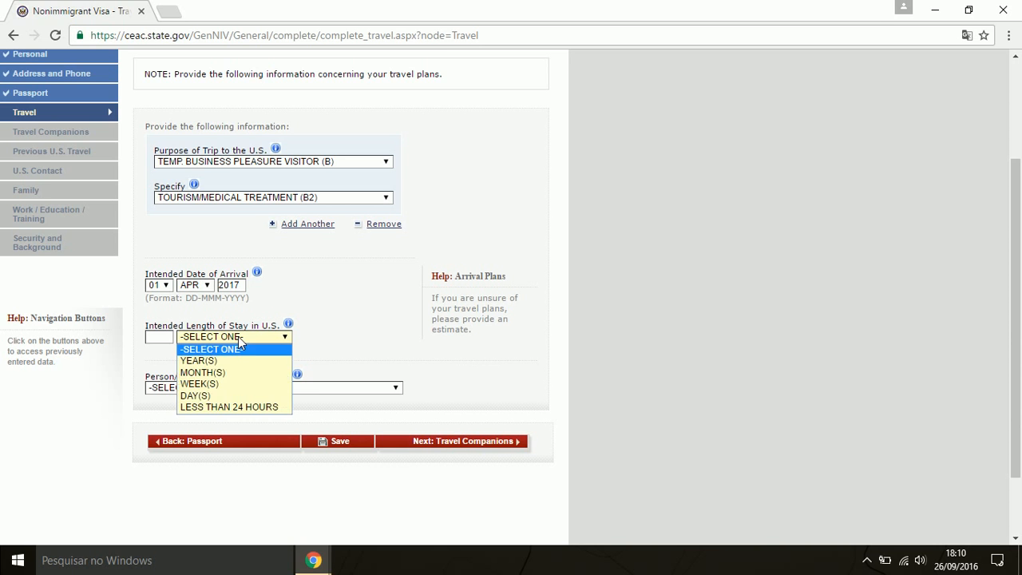
pyautogui.click(203, 395)
pyautogui.click(159, 337)
pyautogui.write('05')
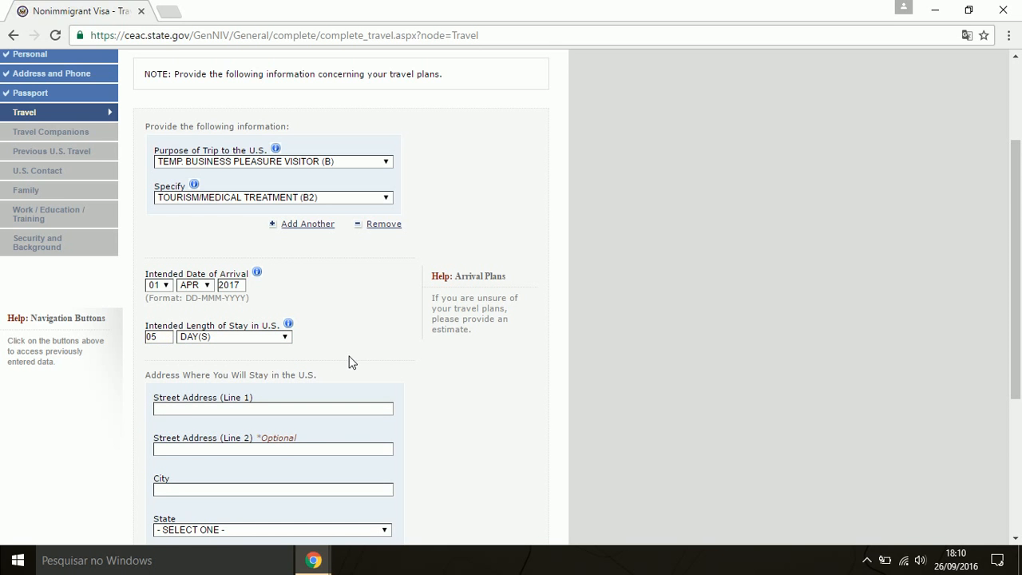
pyautogui.scroll(-2, 349, 360)
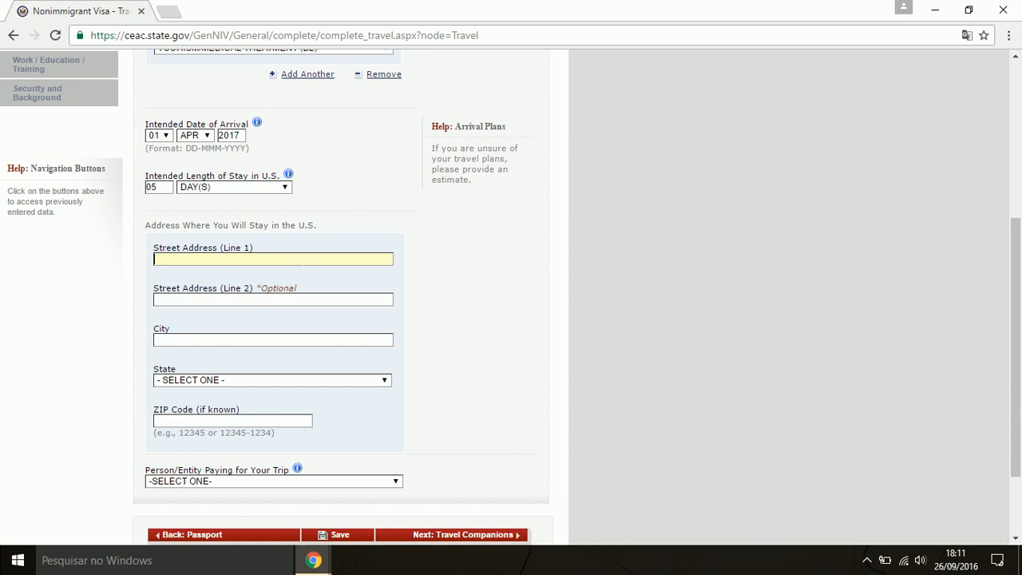
# Enter the U.S. stay address HOTEL EM ORLANDO, ORLANDO, FLORIDA, with its ZIP code
pyautogui.write('HOTEL EM ORLANDO')
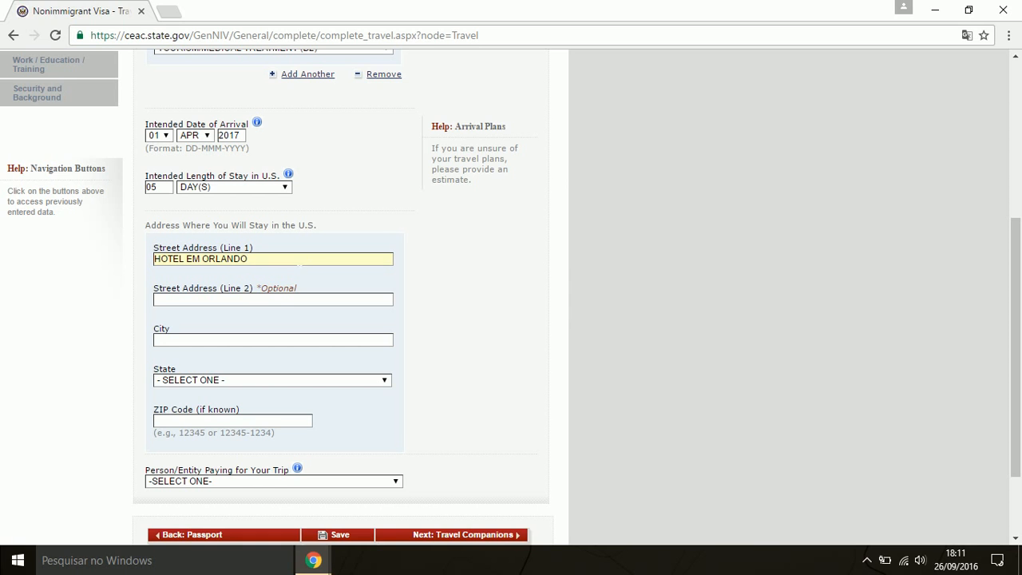
pyautogui.press('Tab')
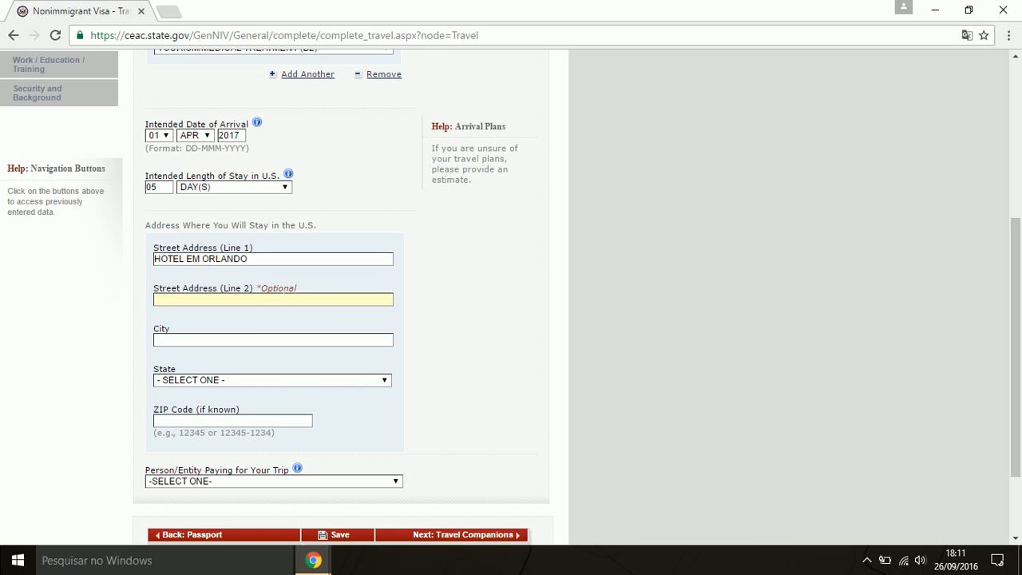
pyautogui.write('ORLANDO')
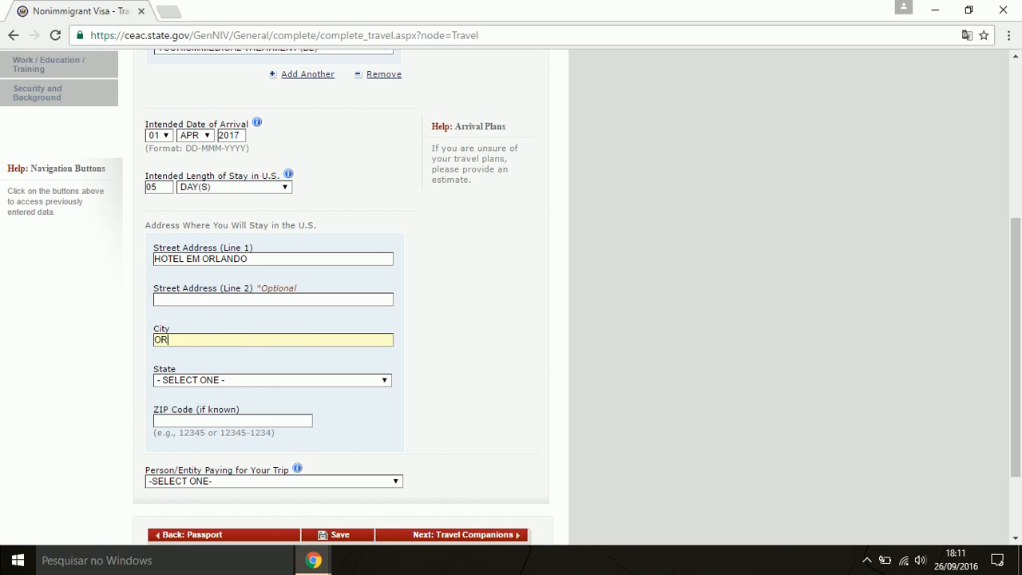
pyautogui.click(237, 380)
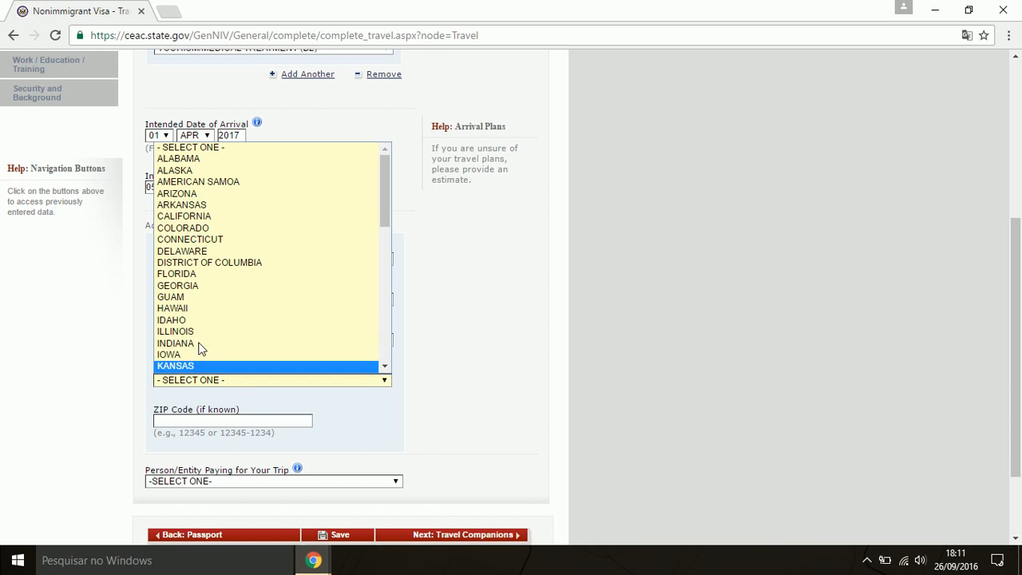
pyautogui.click(199, 274)
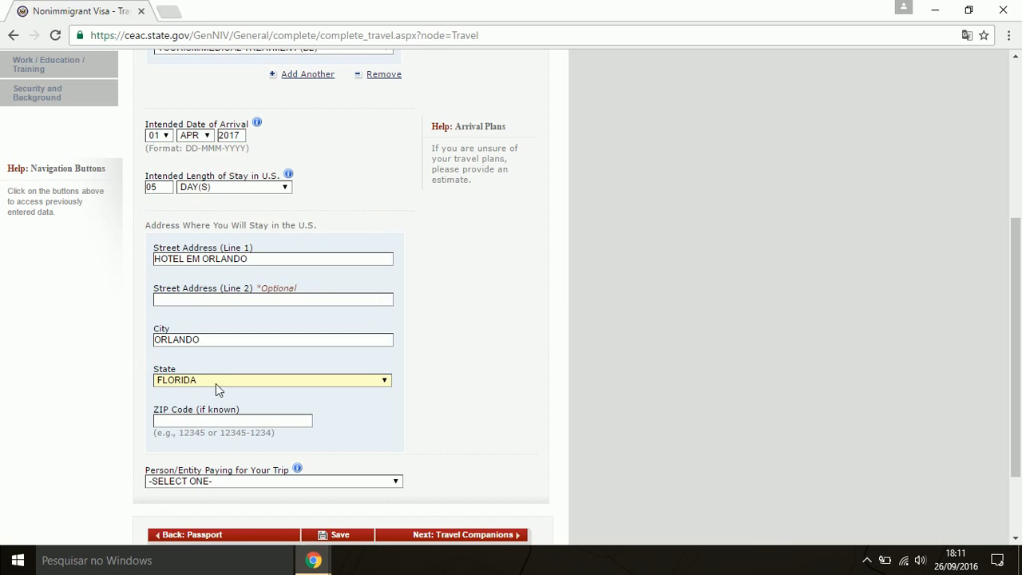
pyautogui.click(242, 420)
pyautogui.write('55555')
# Set SELF as the person paying for the trip and continue to Travel Companions
pyautogui.scroll(-1, 379, 435)
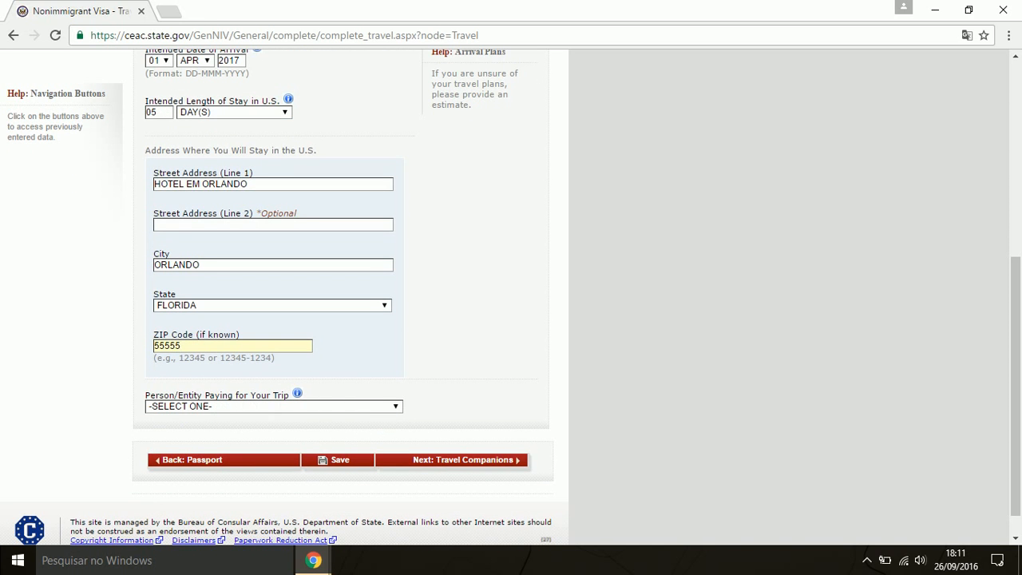
pyautogui.click(255, 407)
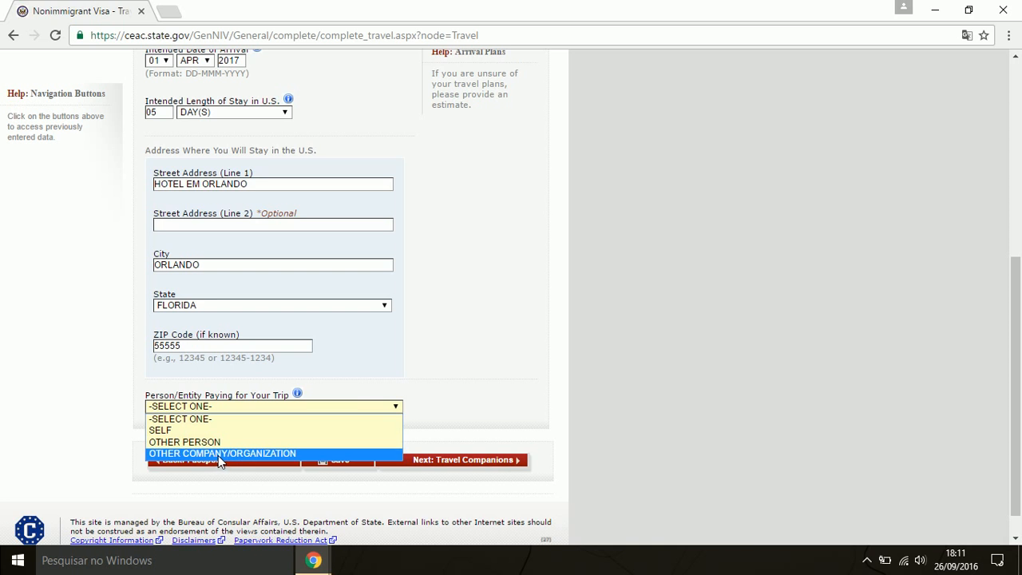
pyautogui.click(172, 432)
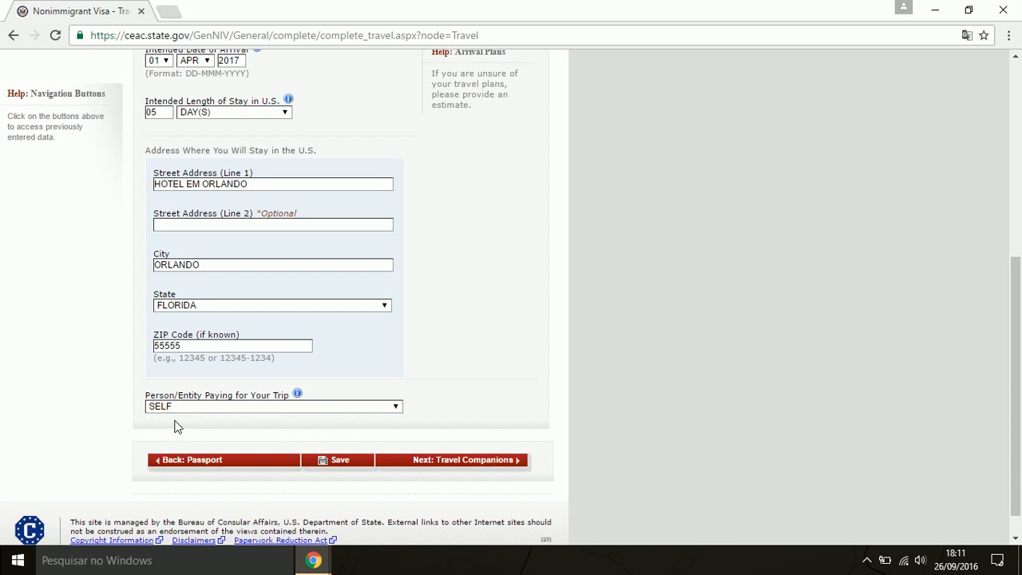
pyautogui.click(492, 465)
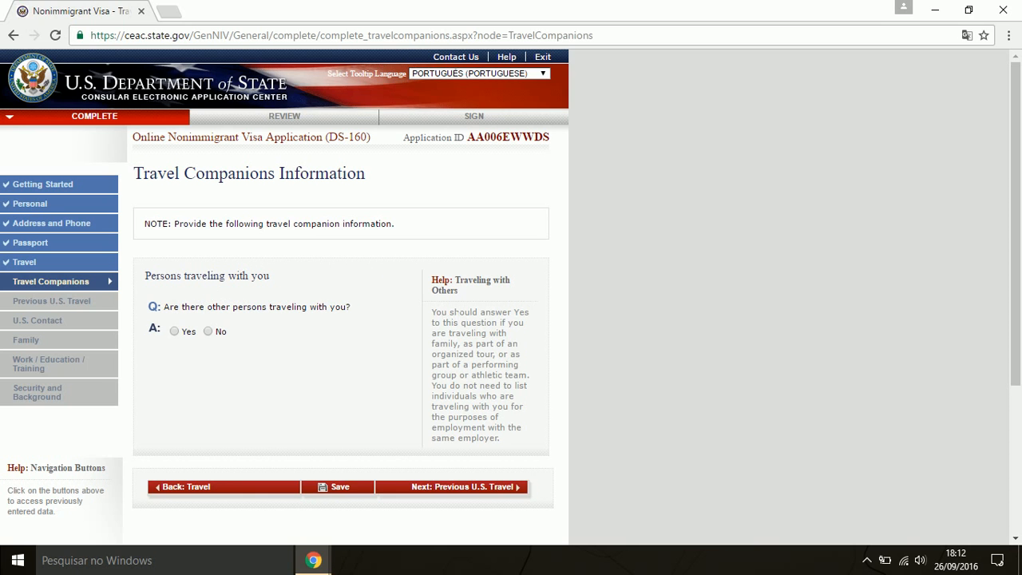
# Answer No to other persons traveling with you and continue to Previous U.S. Travel
pyautogui.moveTo(447, 311)
pyautogui.click(175, 333)
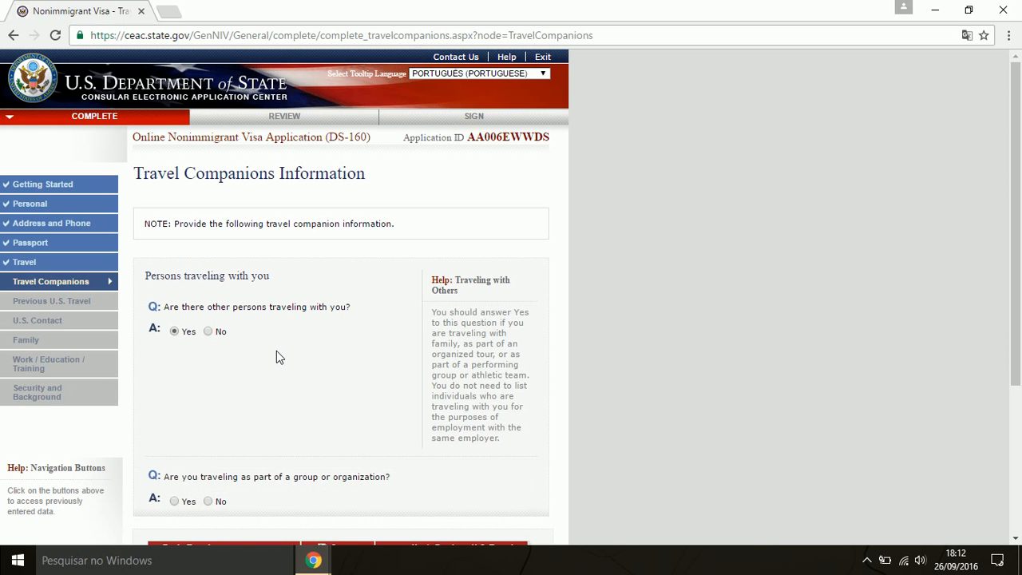
pyautogui.scroll(-1, 276, 351)
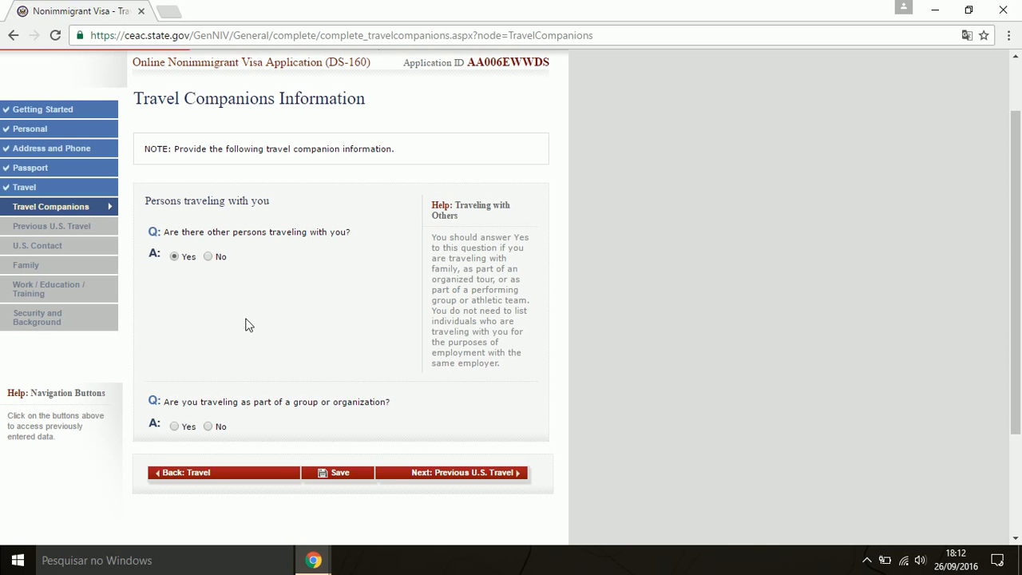
pyautogui.click(208, 257)
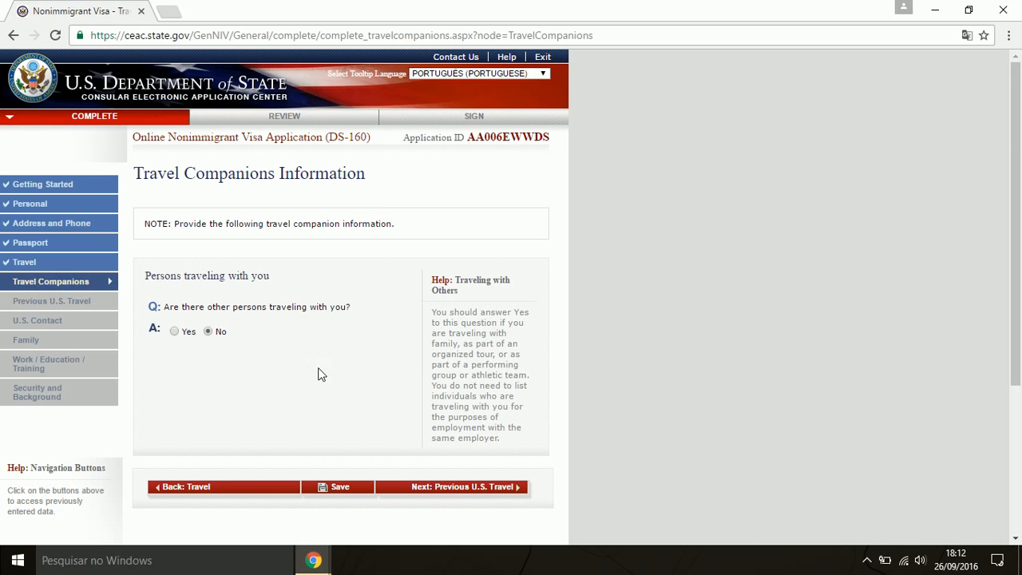
pyautogui.click(175, 332)
pyautogui.scroll(-1, 318, 371)
pyautogui.scroll(-1, 318, 370)
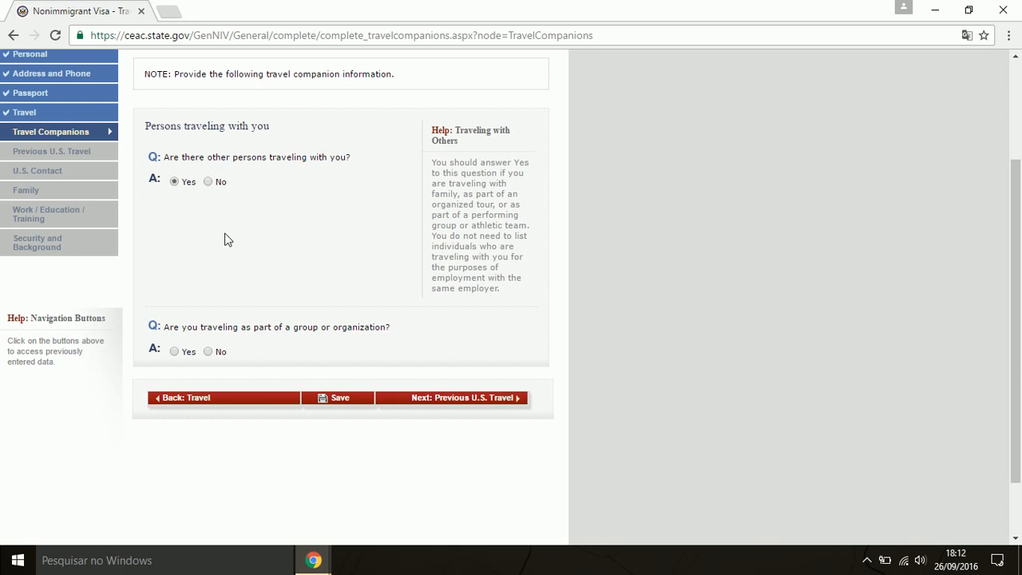
pyautogui.click(207, 181)
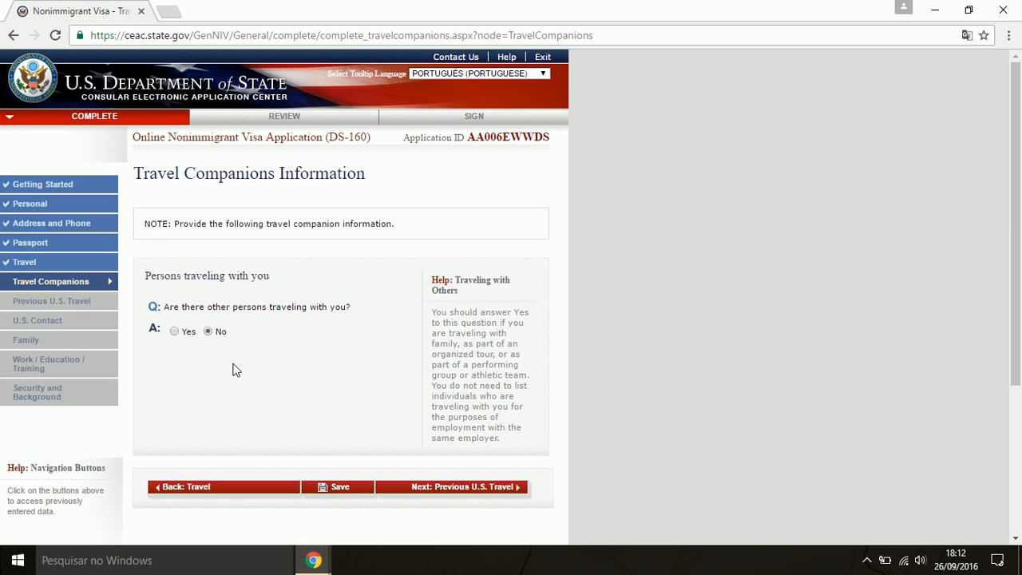
pyautogui.click(505, 493)
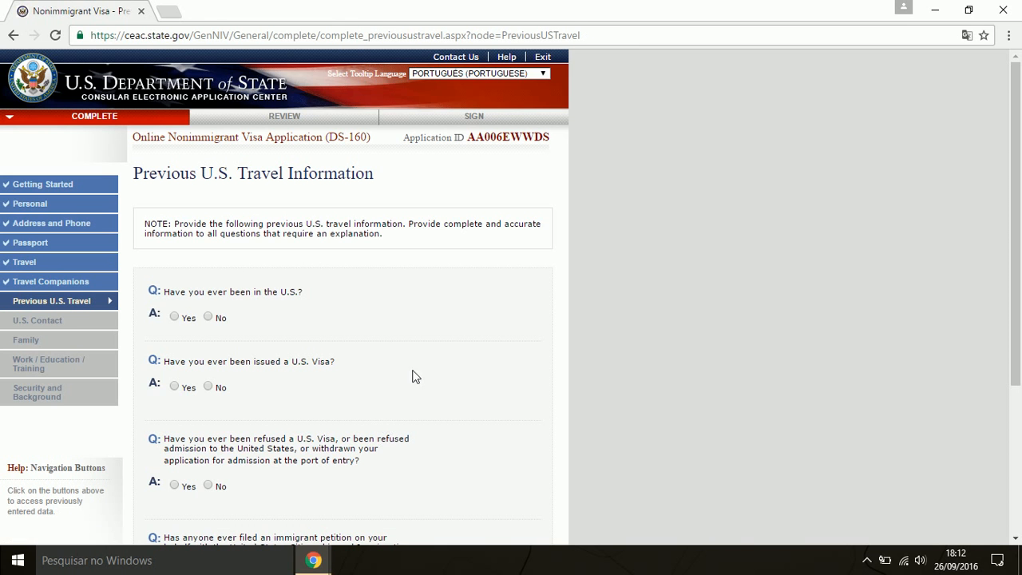
# Answer No to prior U.S. visits, visas, refusals and immigrant petitions, then continue to U.S. Contact
pyautogui.scroll(-1, 388, 293)
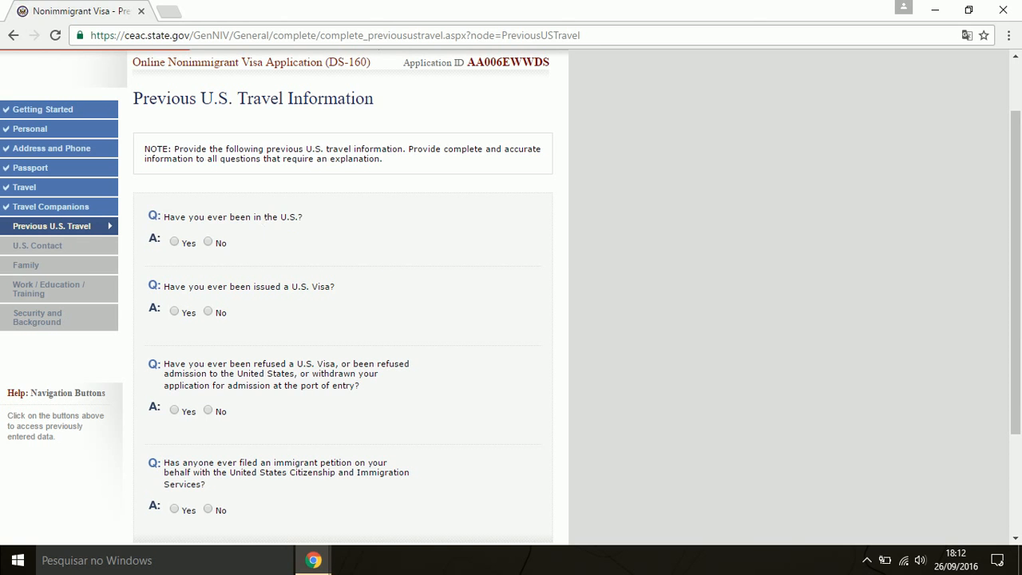
pyautogui.moveTo(265, 218)
pyautogui.scroll(-2, 346, 252)
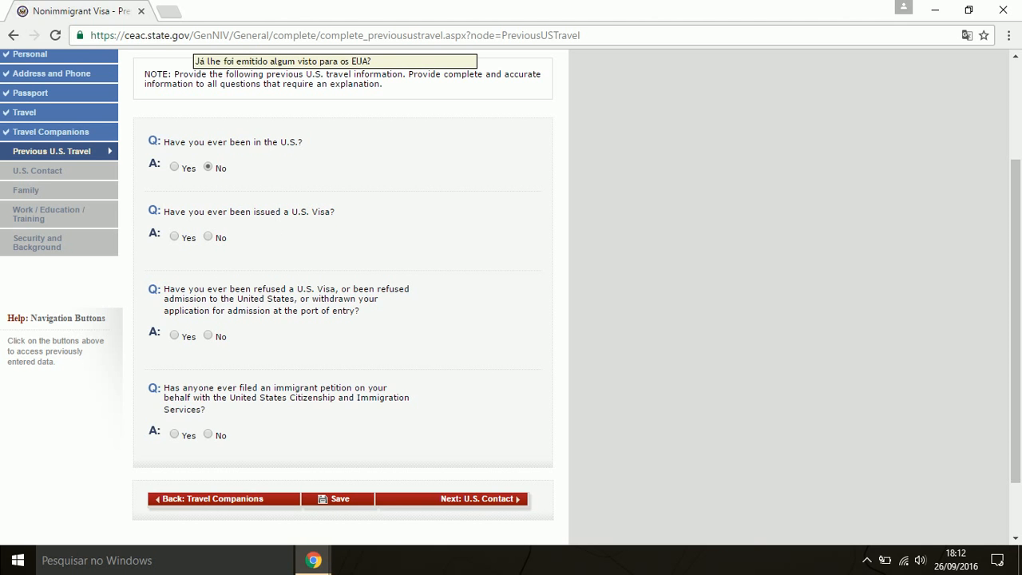
pyautogui.click(207, 236)
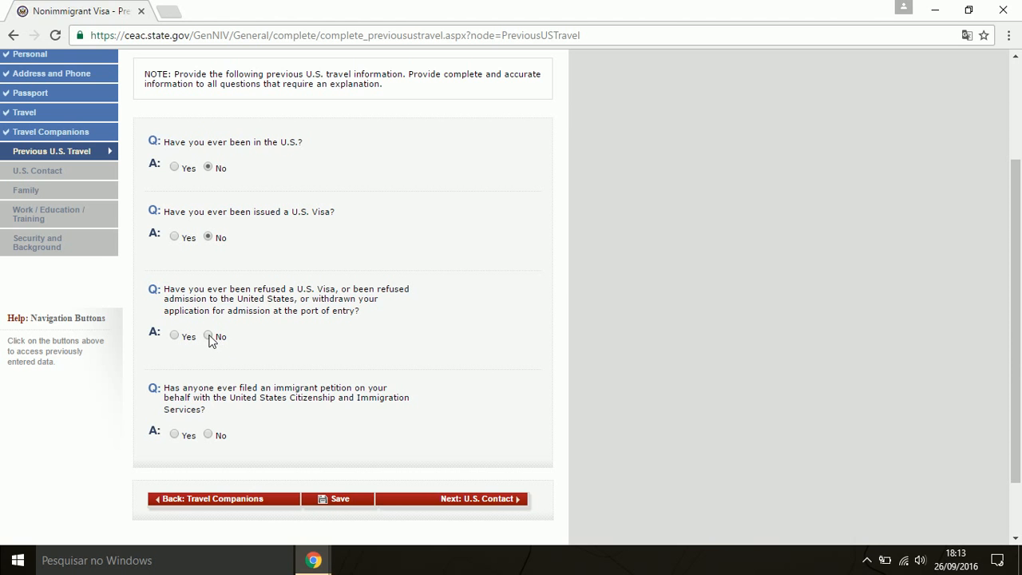
pyautogui.scroll(2, 332, 335)
pyautogui.scroll(-3, 334, 336)
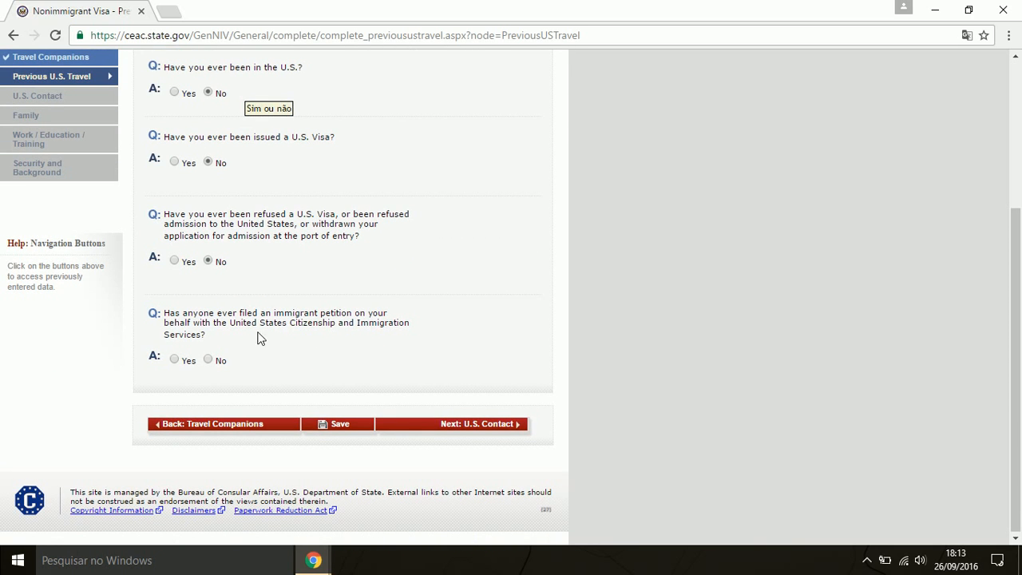
pyautogui.moveTo(260, 336)
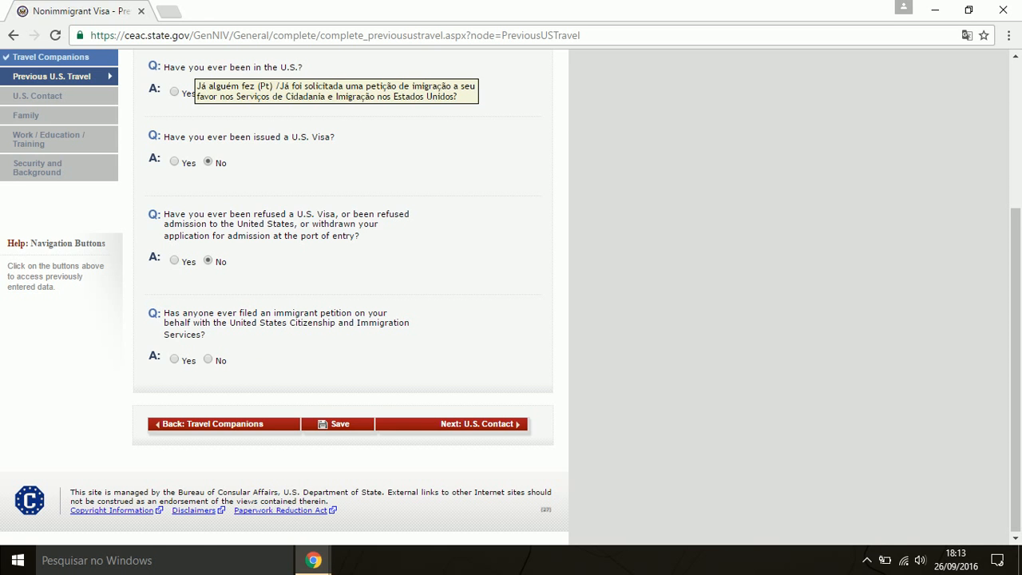
pyautogui.click(209, 360)
pyautogui.scroll(2, 293, 374)
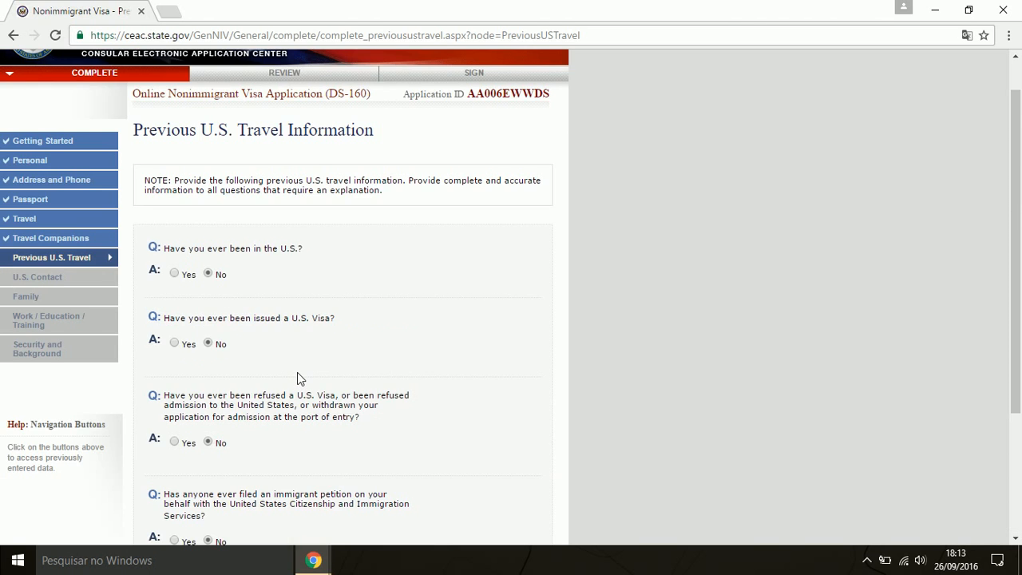
pyautogui.scroll(-2, 297, 372)
pyautogui.click(512, 423)
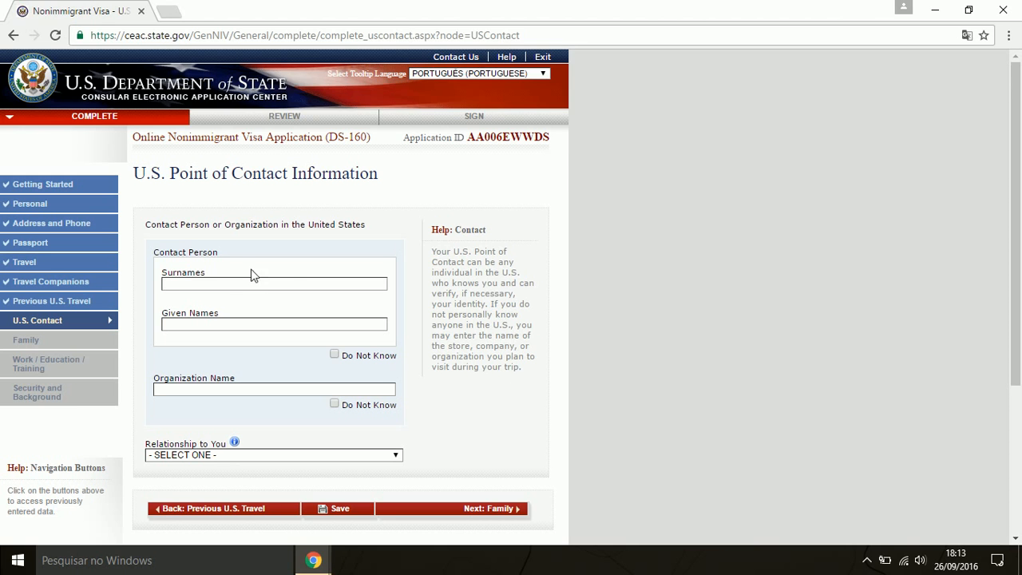
# Mark the contact person Do Not Know, enter organization HOTEL EM ORLANDO, and set relationship OTHER
pyautogui.click(335, 356)
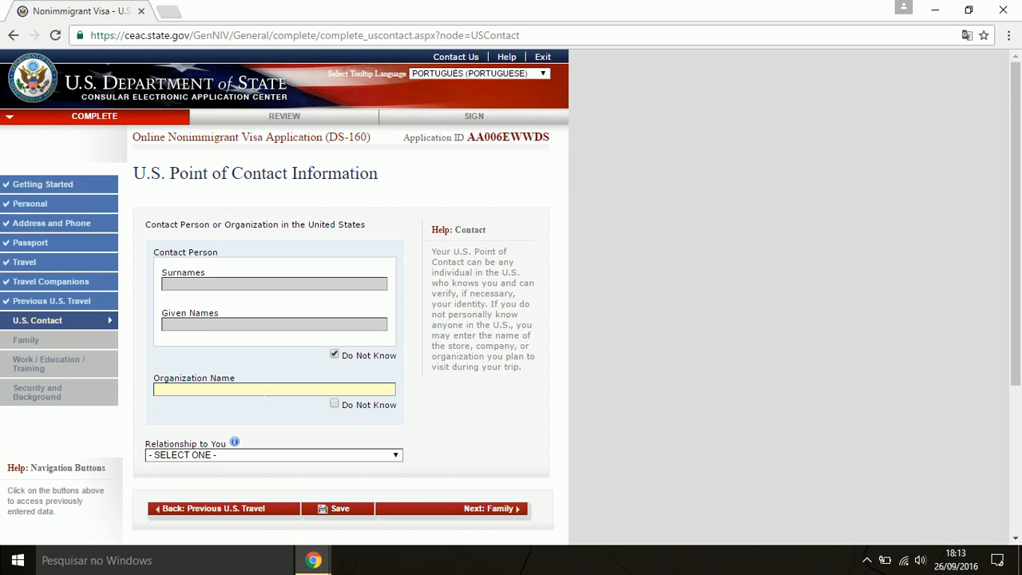
pyautogui.write('HOTEL EM ORLANDO')
pyautogui.scroll(-1, 274, 383)
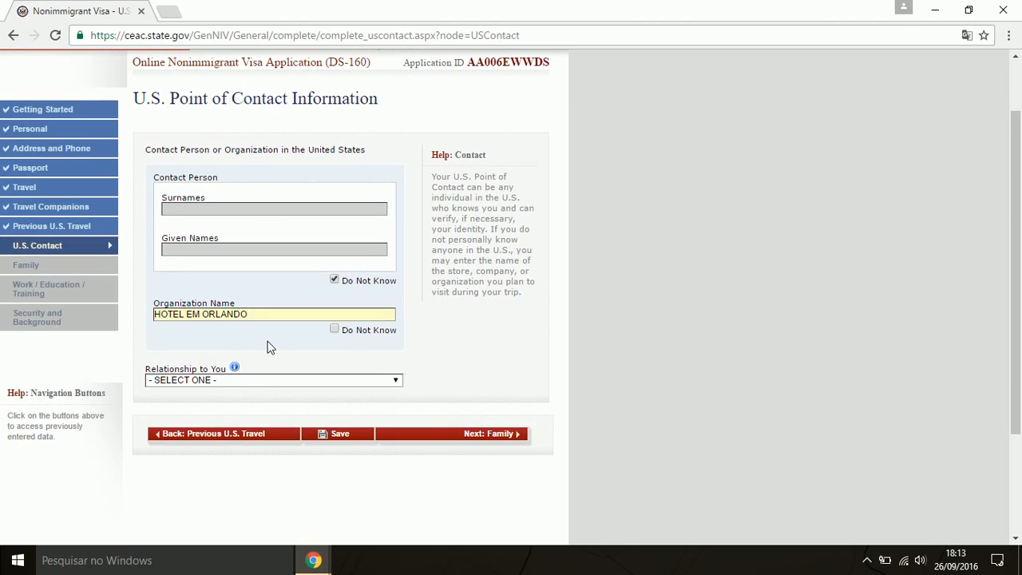
pyautogui.click(228, 382)
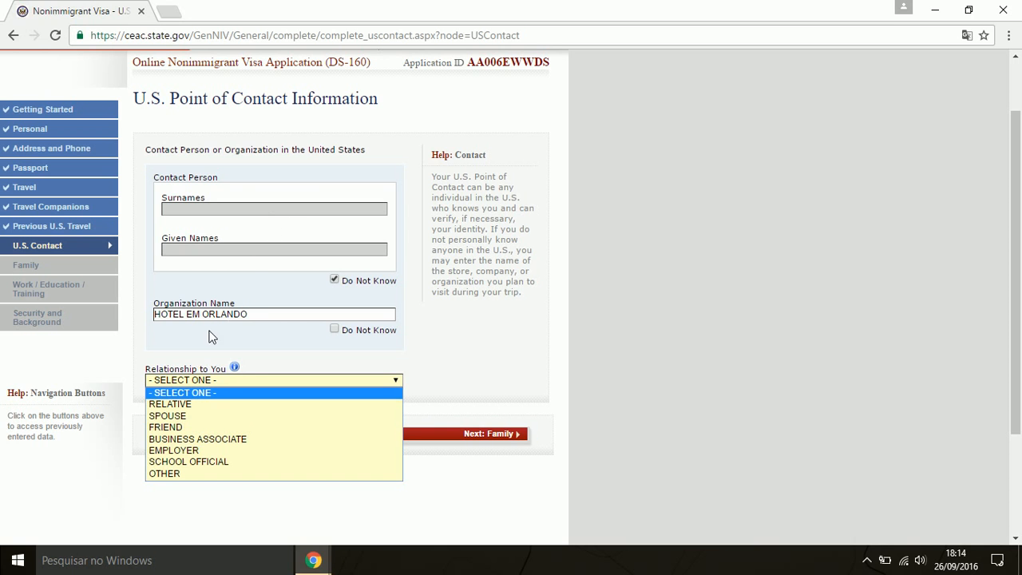
pyautogui.click(183, 474)
pyautogui.scroll(-3, 480, 415)
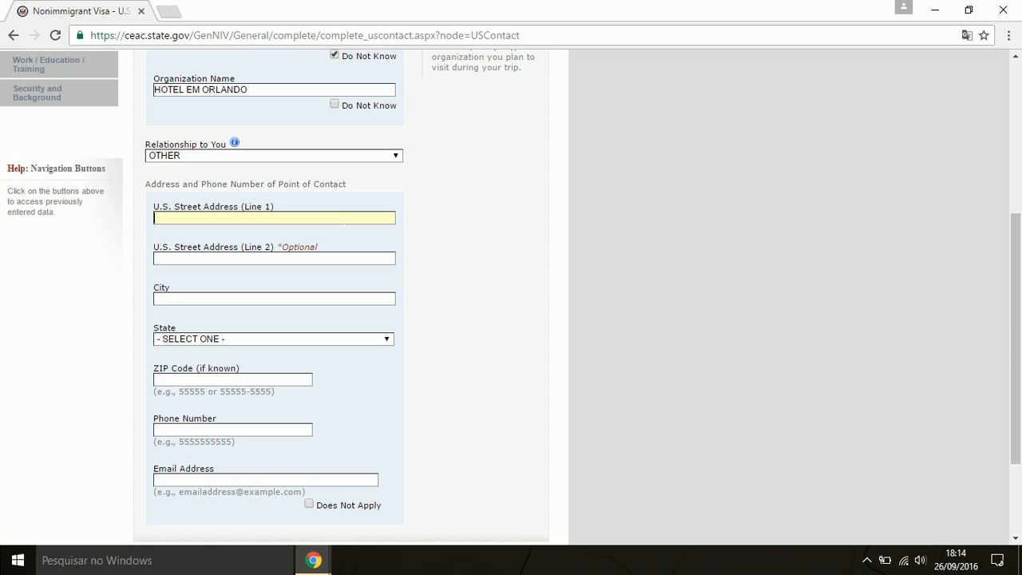
# Autofill the hotel's Orlando, Florida address, enter the contact's phone number, and mark e-mail Does Not Apply
pyautogui.write('HOTEL')
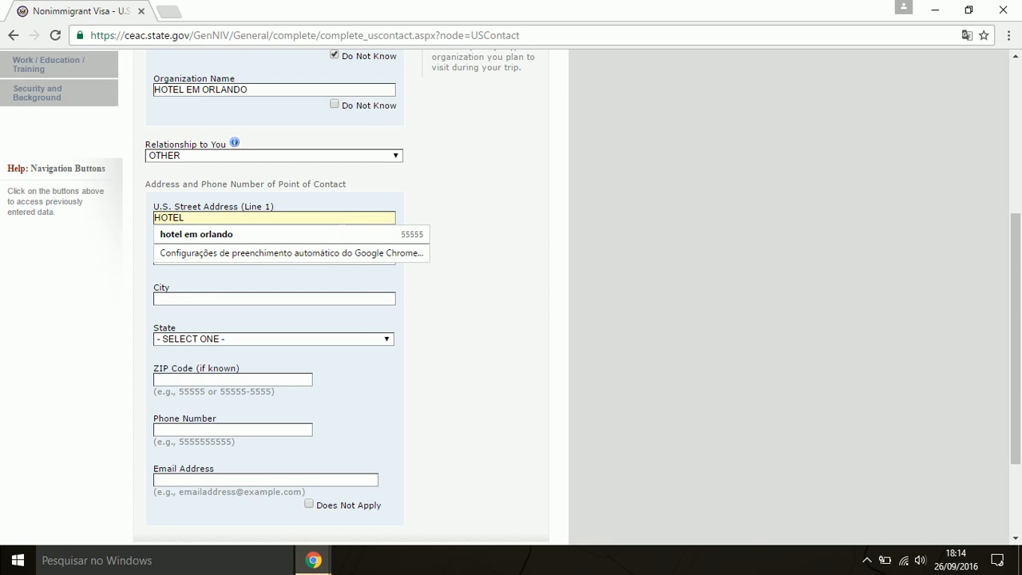
pyautogui.click(333, 233)
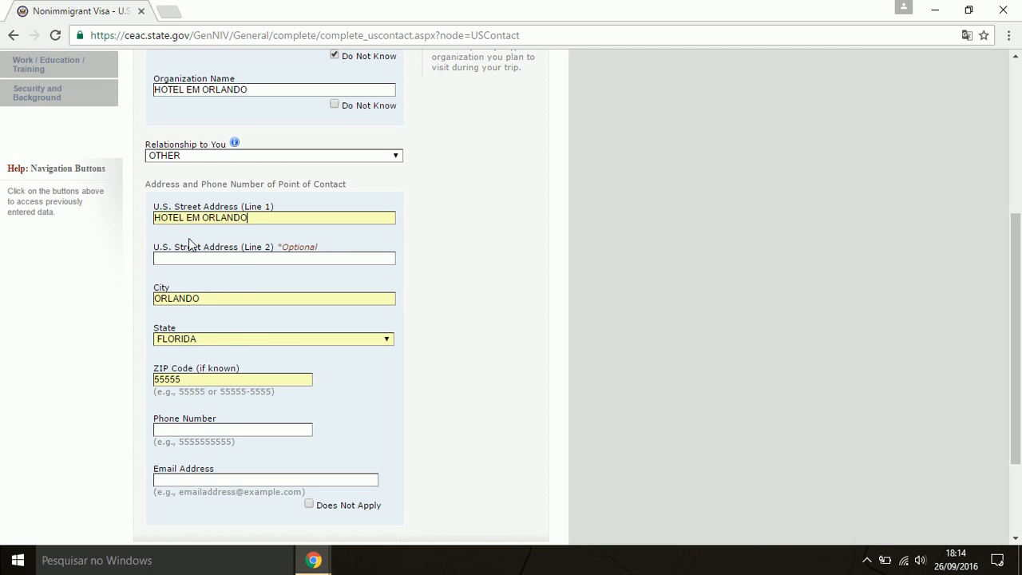
pyautogui.scroll(-2, 191, 243)
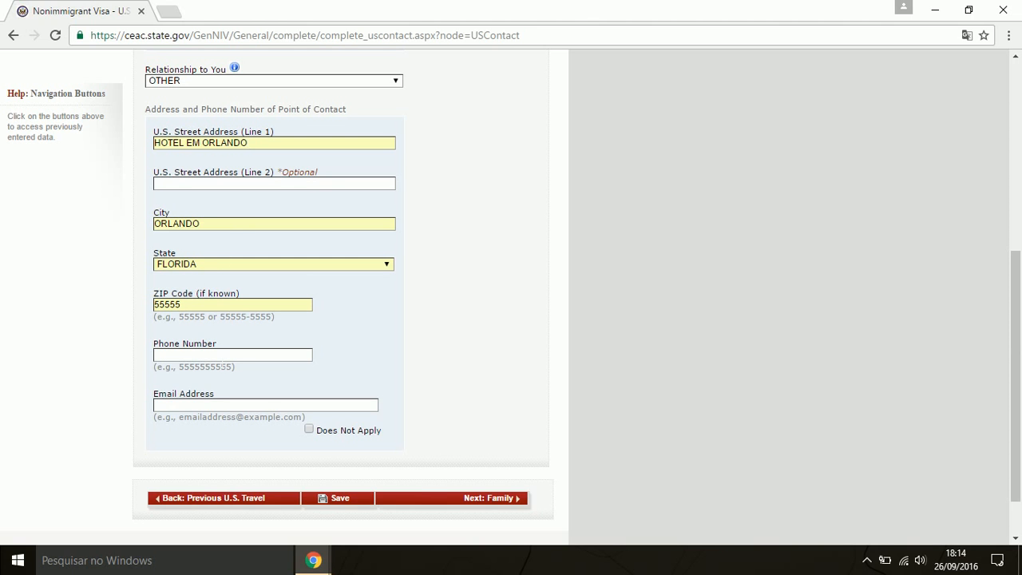
pyautogui.click(224, 357)
pyautogui.write('55555555')
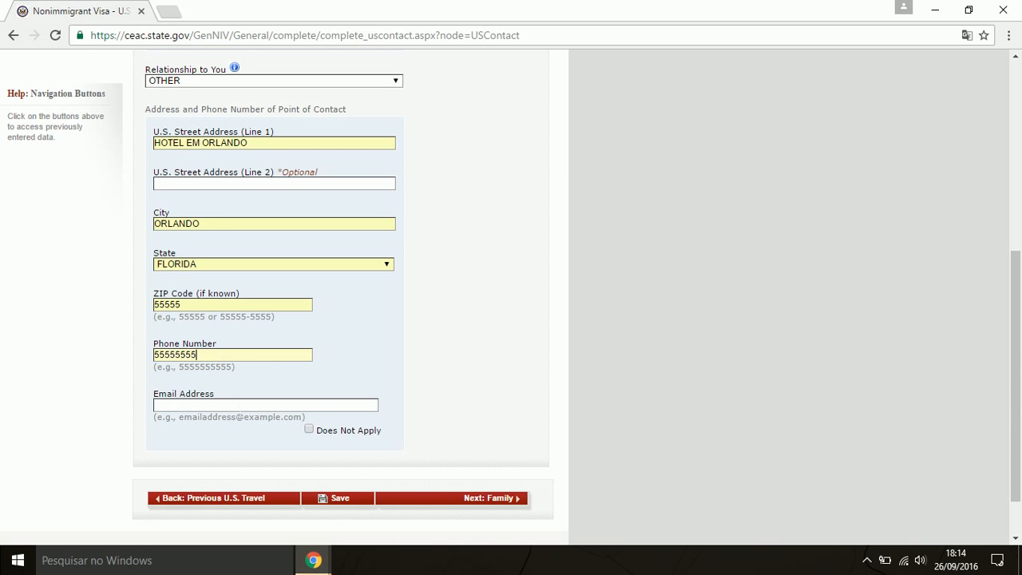
pyautogui.click(231, 404)
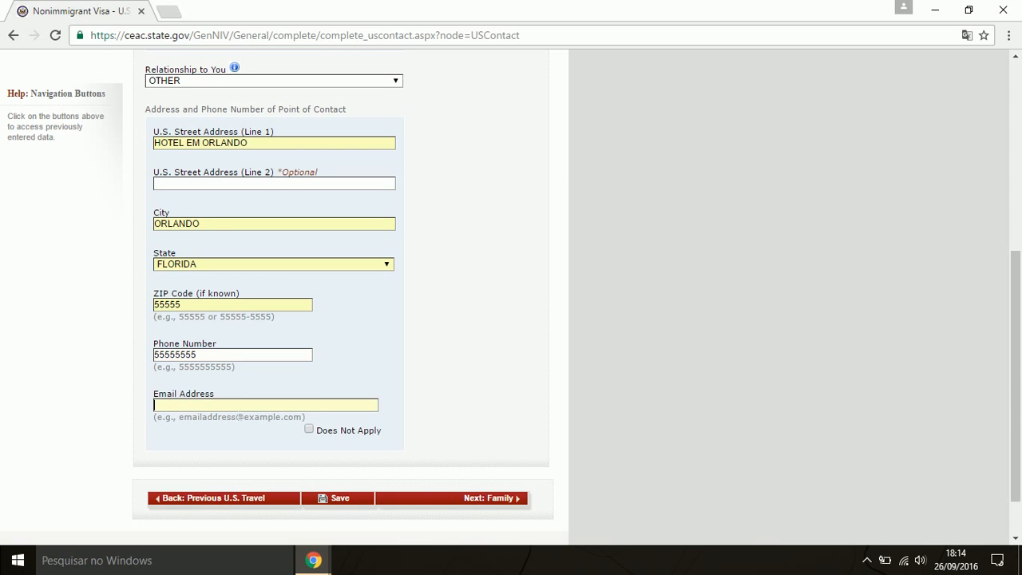
pyautogui.click(309, 428)
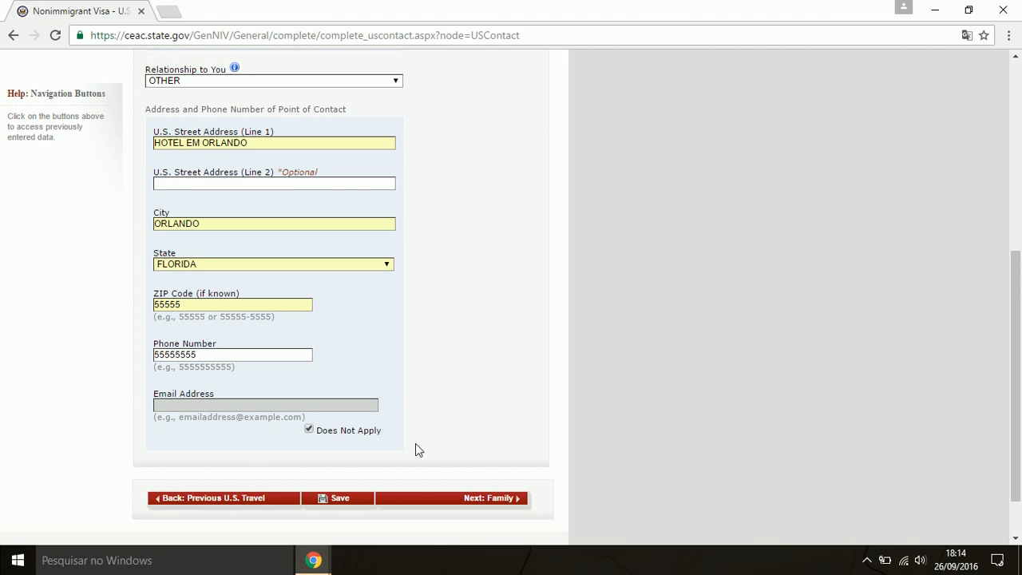
pyautogui.click(496, 499)
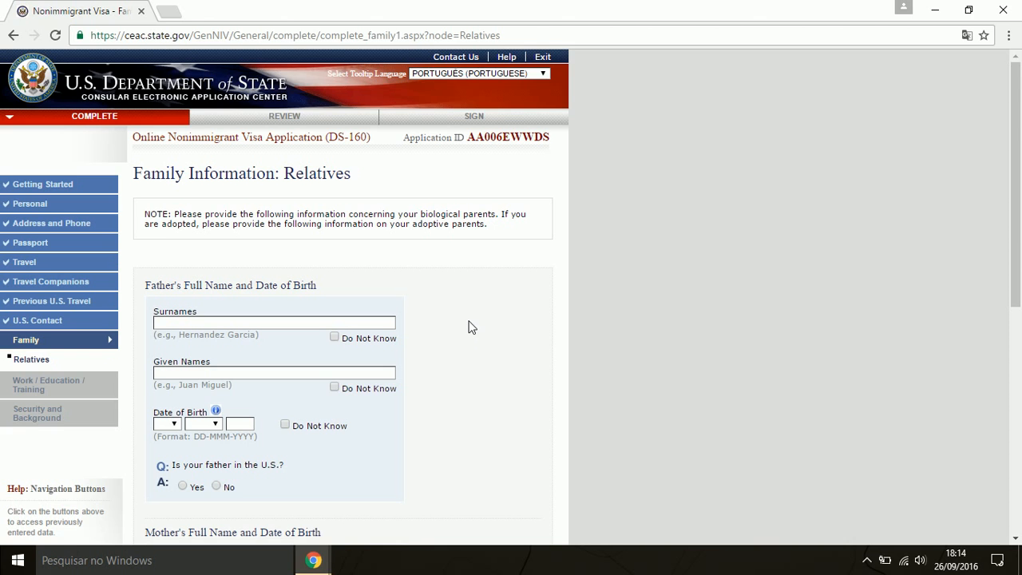
# Enter the father's surname and given name with birth date 01 JAN 1950
pyautogui.scroll(-2, 471, 327)
pyautogui.scroll(-2, 479, 317)
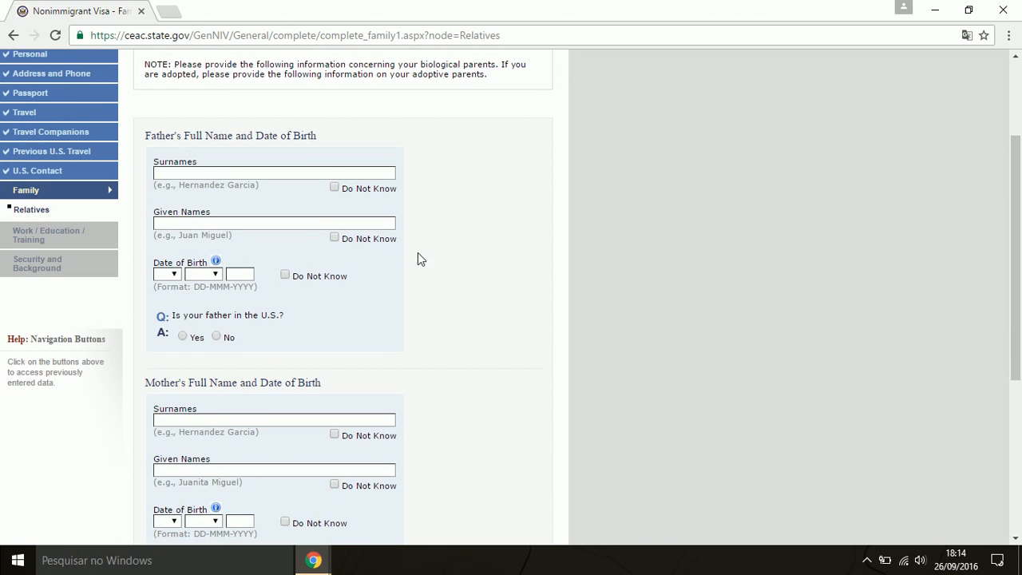
pyautogui.scroll(-4, 417, 255)
pyautogui.scroll(6, 450, 321)
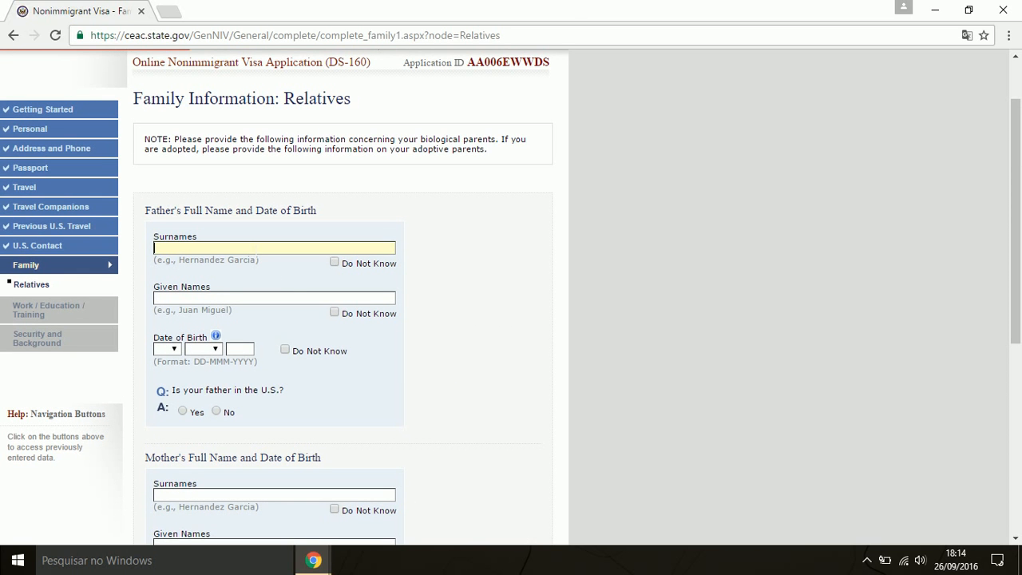
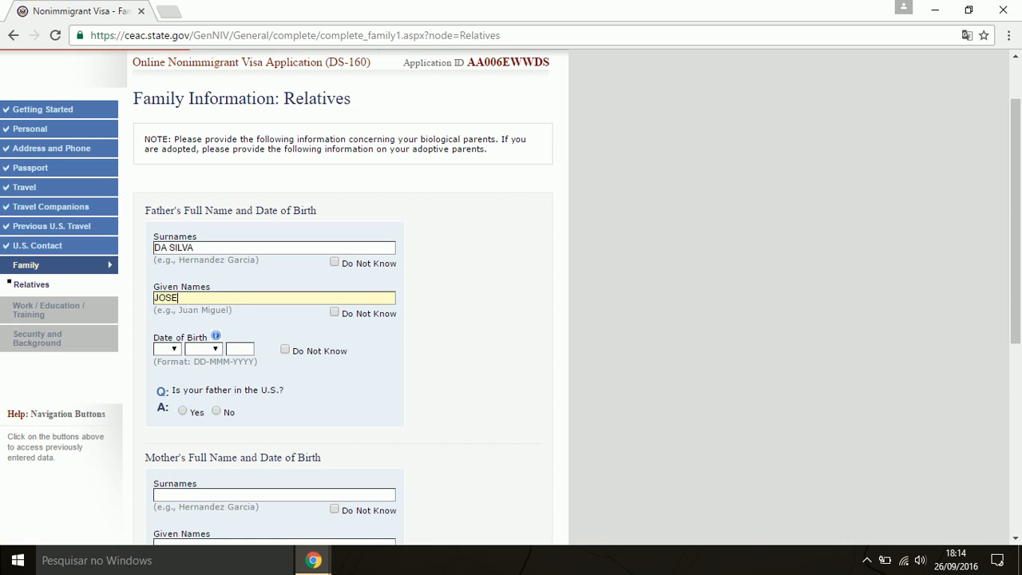
pyautogui.click(173, 349)
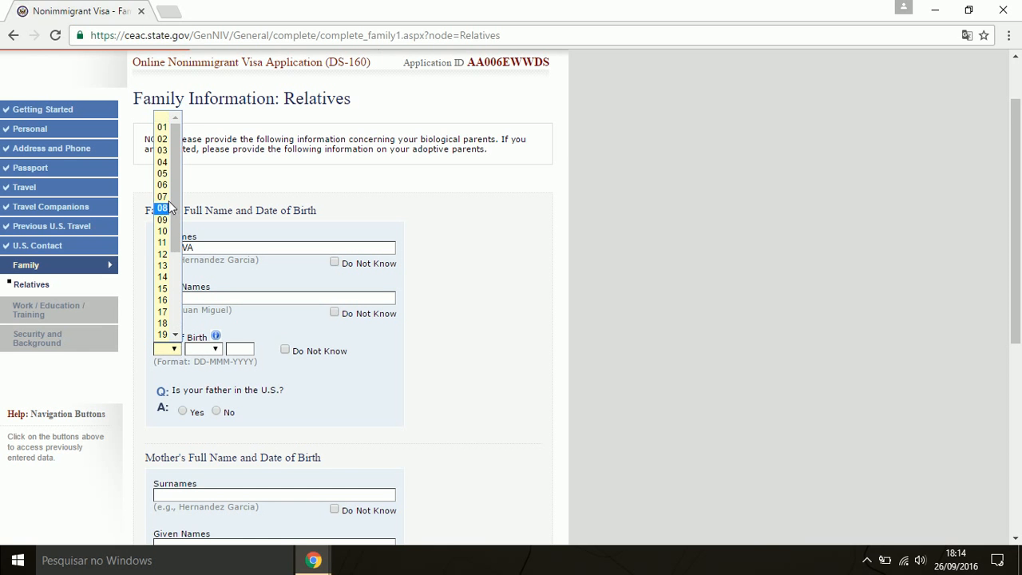
pyautogui.click(164, 127)
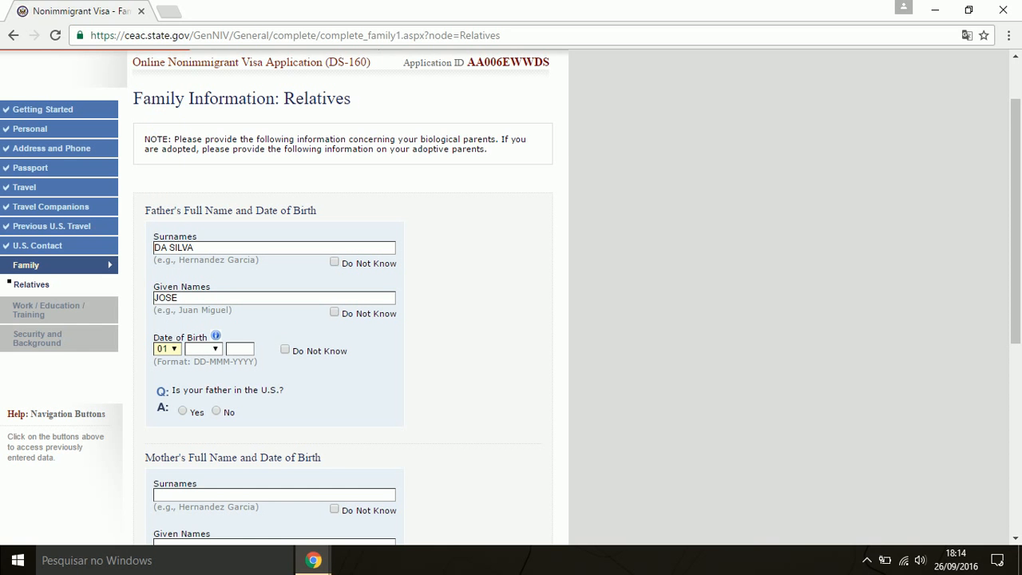
pyautogui.click(206, 350)
pyautogui.click(203, 365)
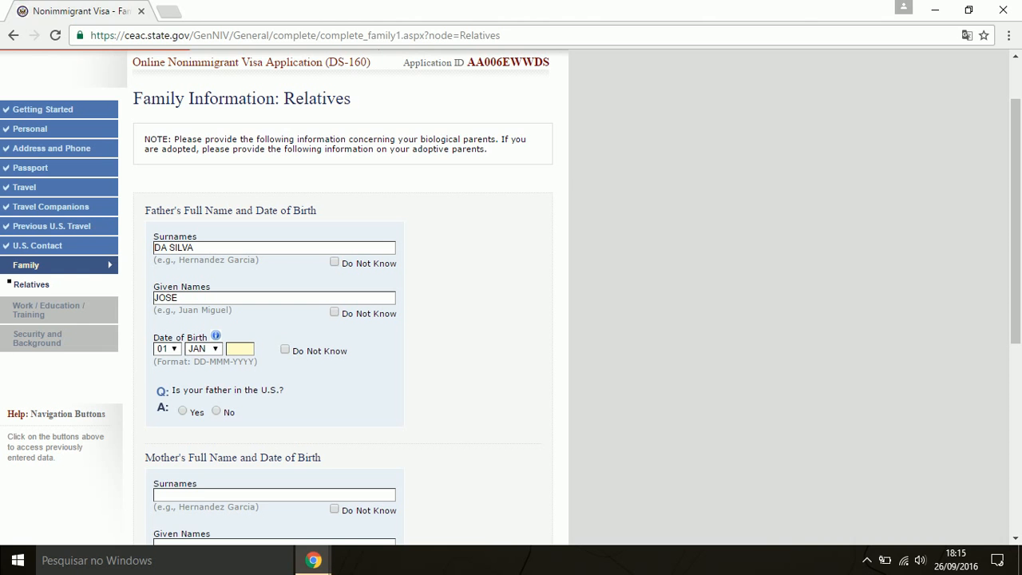
pyautogui.write('1950')
# Enter the mother's surname and given name with birth date 01 JAN 1960
pyautogui.scroll(-2, 472, 407)
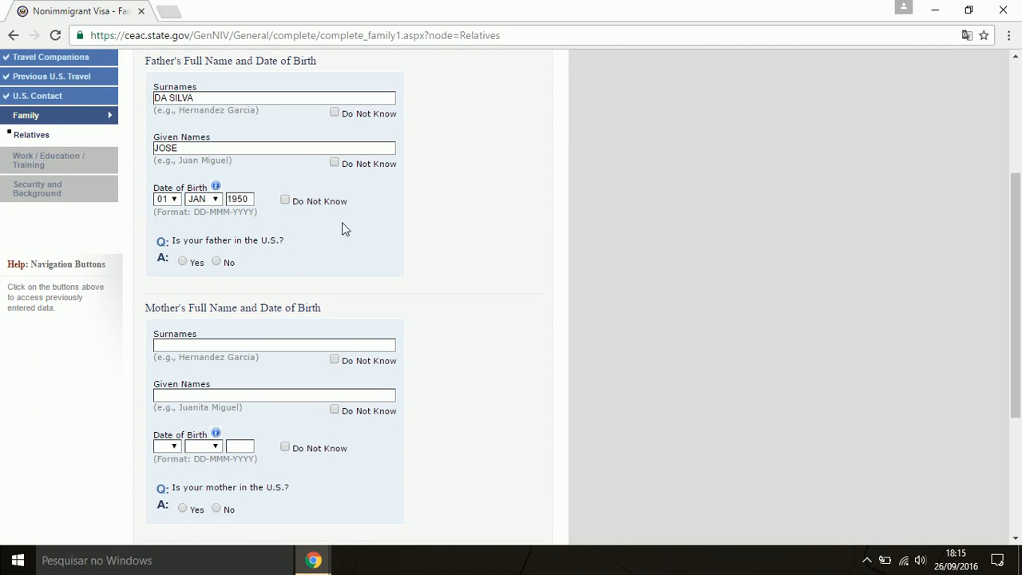
pyautogui.scroll(-1, 324, 232)
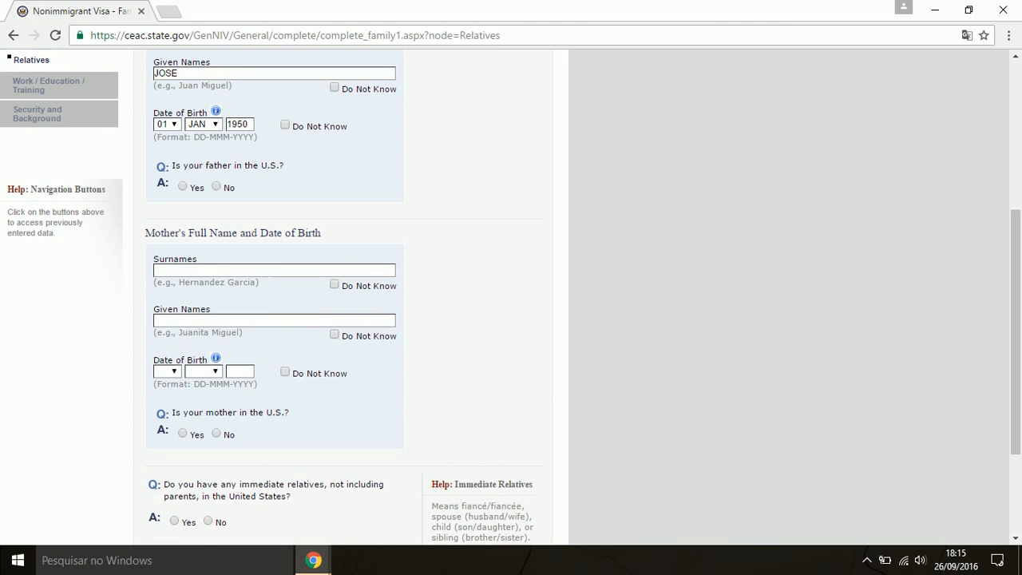
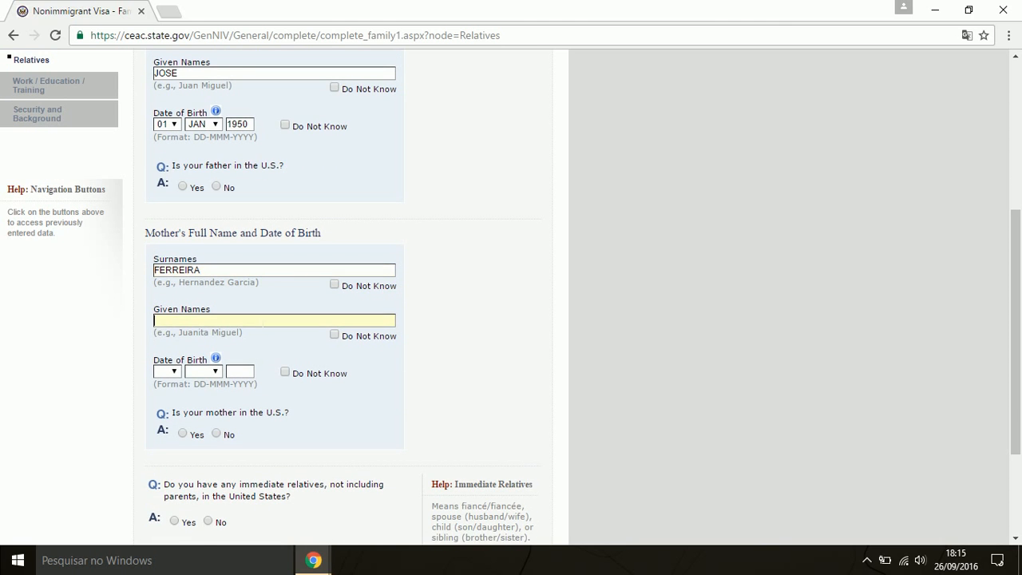
pyautogui.click(174, 371)
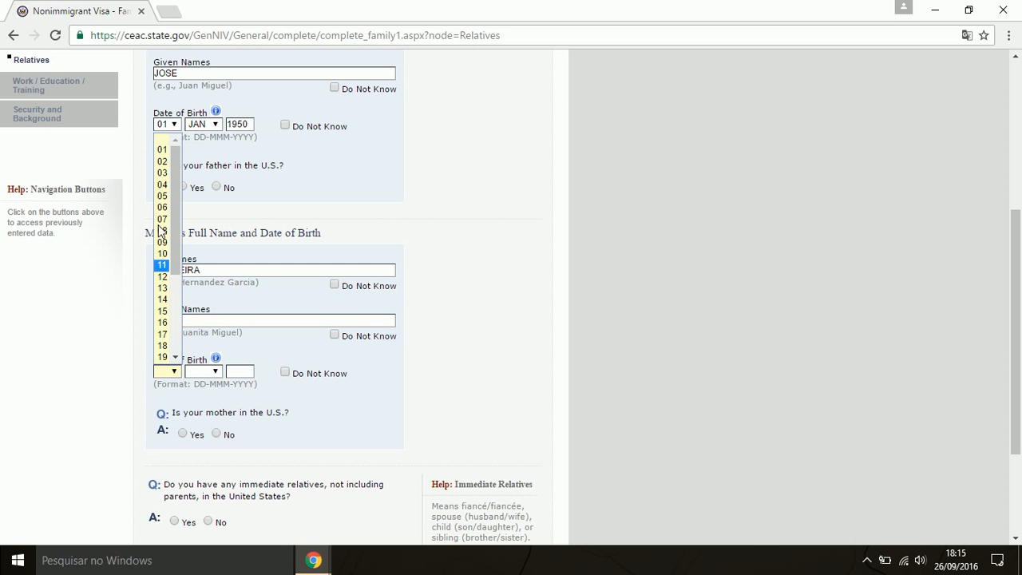
pyautogui.click(162, 151)
pyautogui.click(205, 371)
pyautogui.click(200, 393)
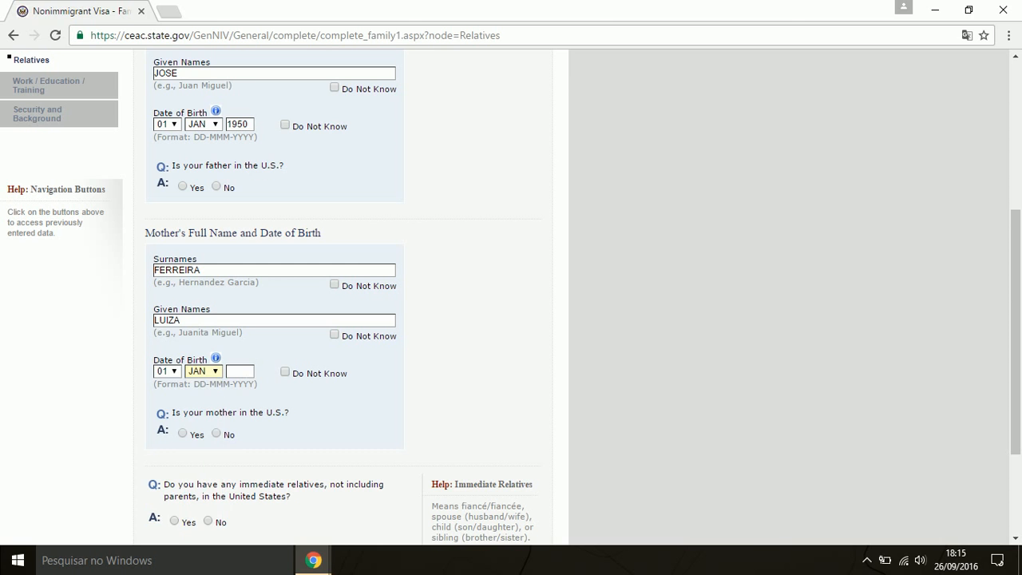
pyautogui.write('1960')
# Answer No for father, mother, immediate and other relatives in the U.S., then continue
pyautogui.scroll(-2, 465, 386)
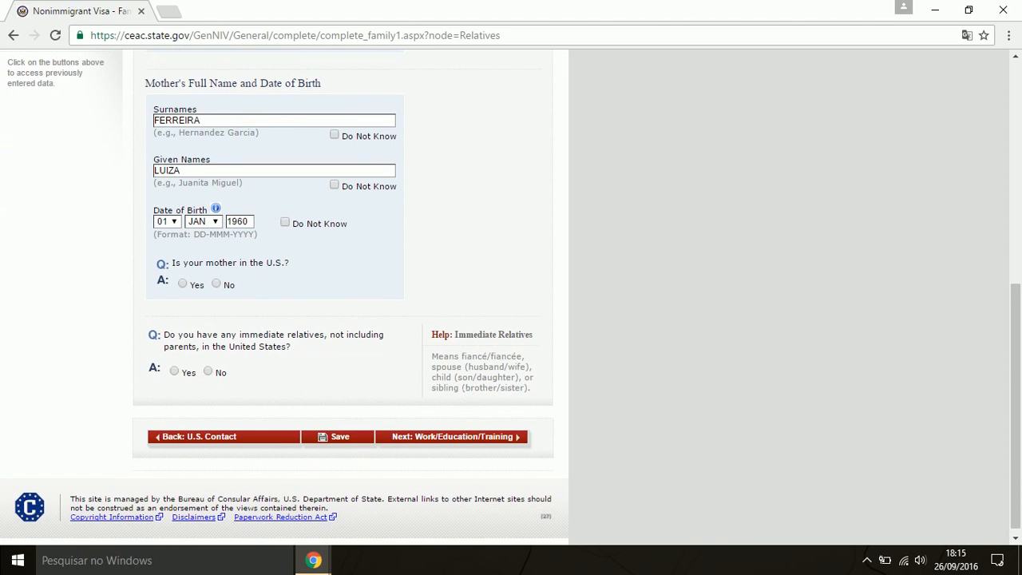
pyautogui.scroll(3, 240, 272)
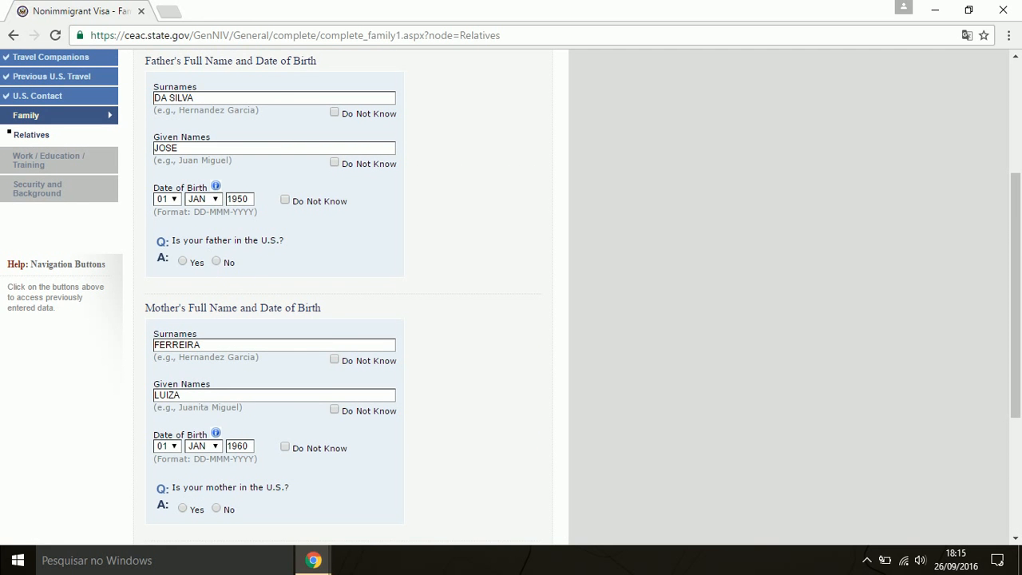
pyautogui.click(217, 261)
pyautogui.scroll(-3, 317, 291)
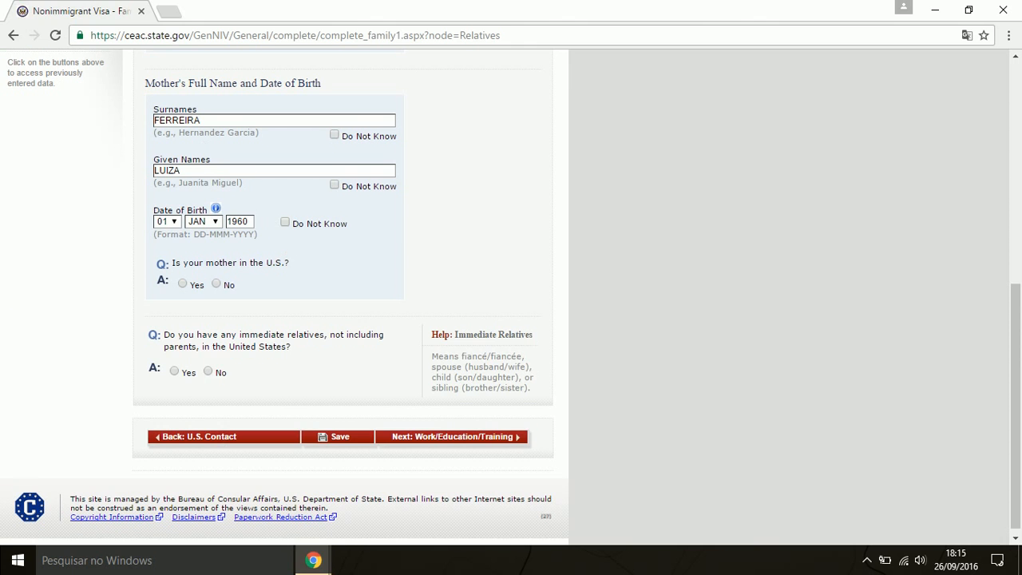
pyautogui.click(216, 284)
pyautogui.click(209, 372)
pyautogui.scroll(2, 262, 386)
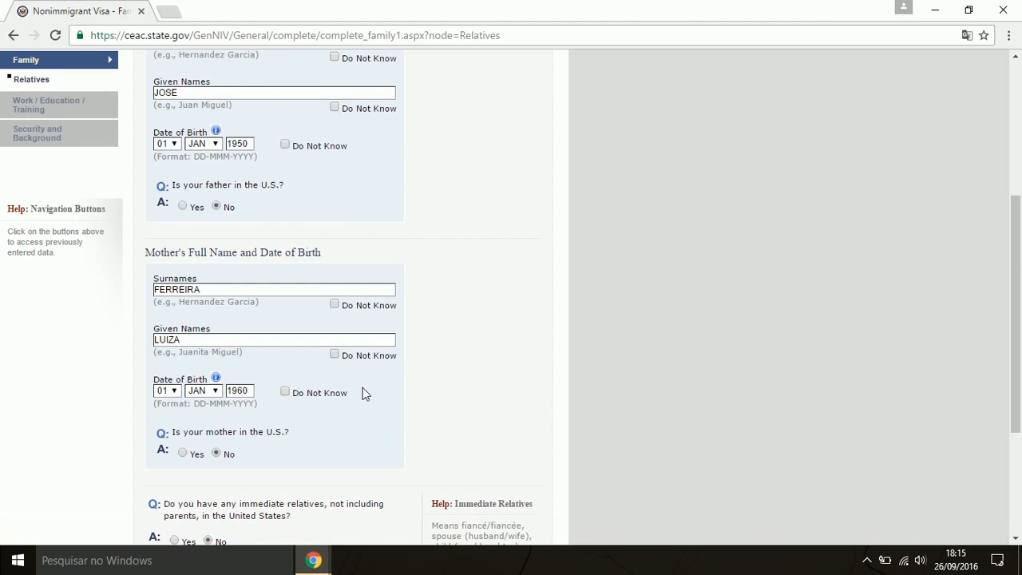
pyautogui.scroll(-3, 364, 393)
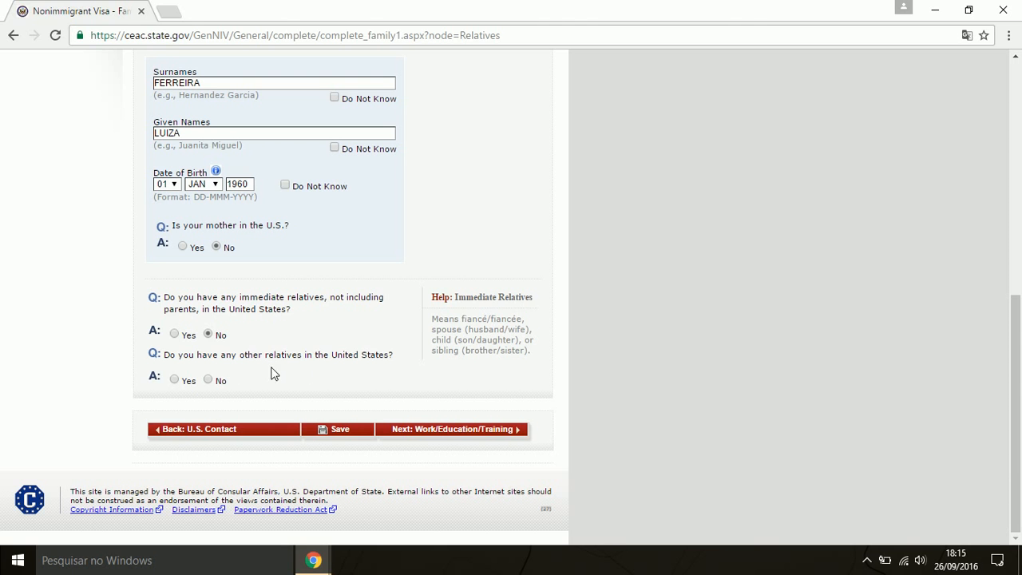
pyautogui.click(209, 381)
pyautogui.click(461, 431)
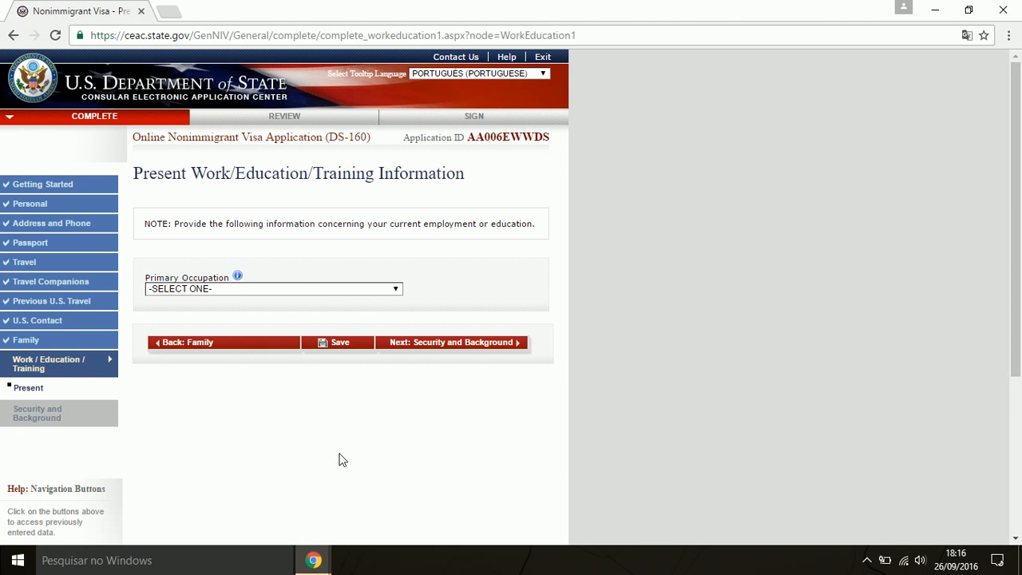
# Choose BUSINESS from the Primary Occupation list
pyautogui.click(285, 290)
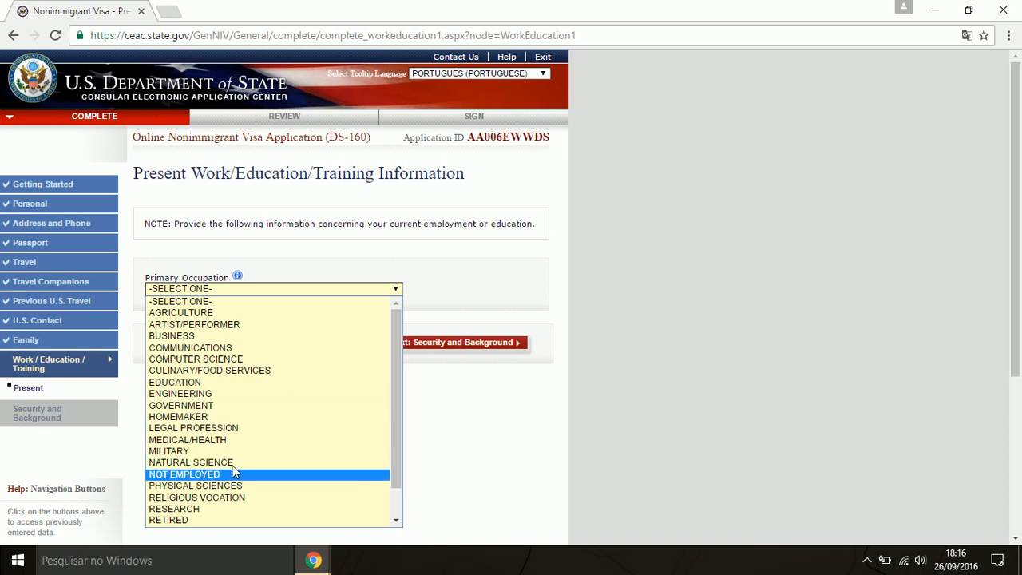
pyautogui.scroll(-1, 267, 412)
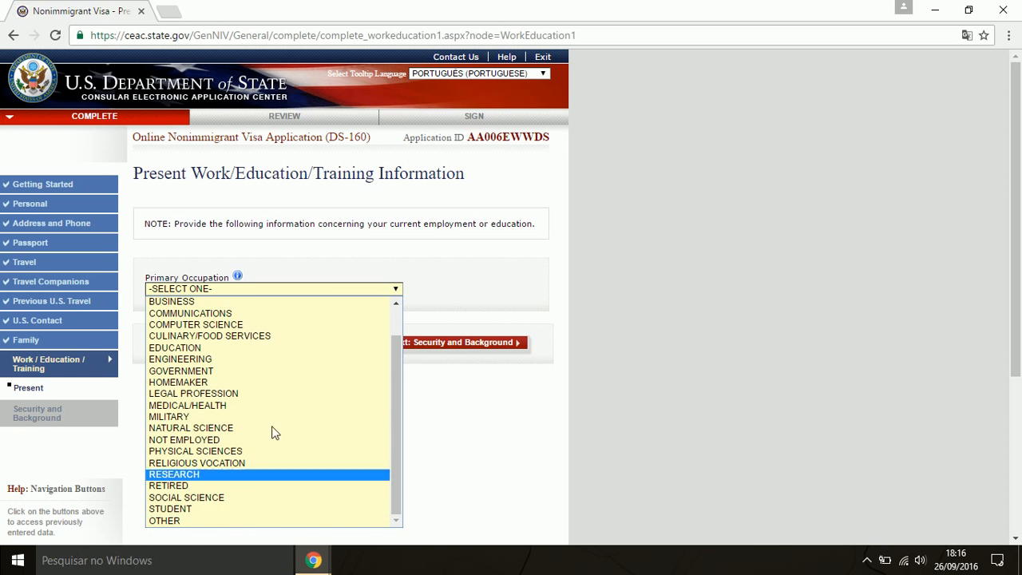
pyautogui.scroll(1, 271, 415)
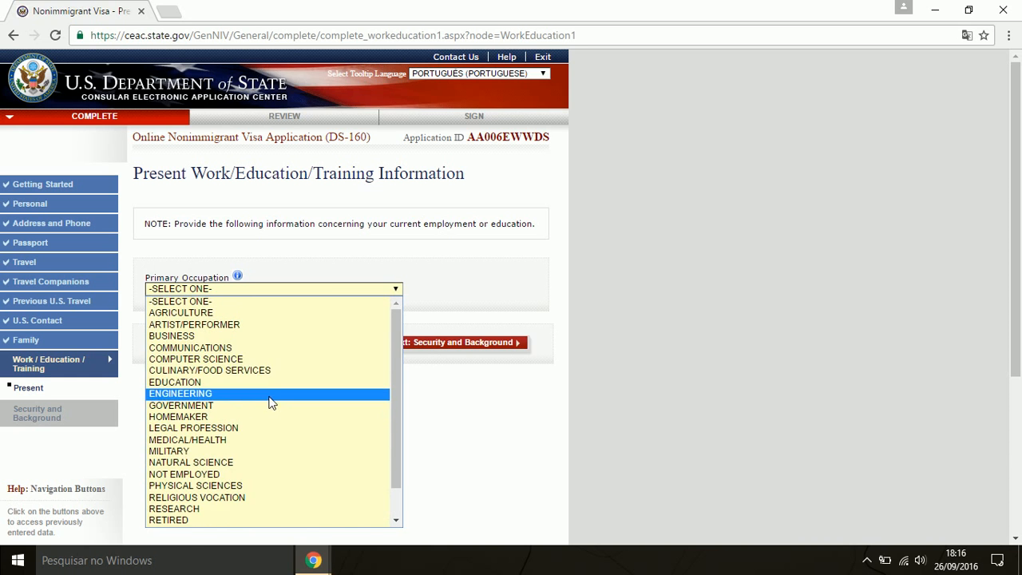
pyautogui.click(180, 336)
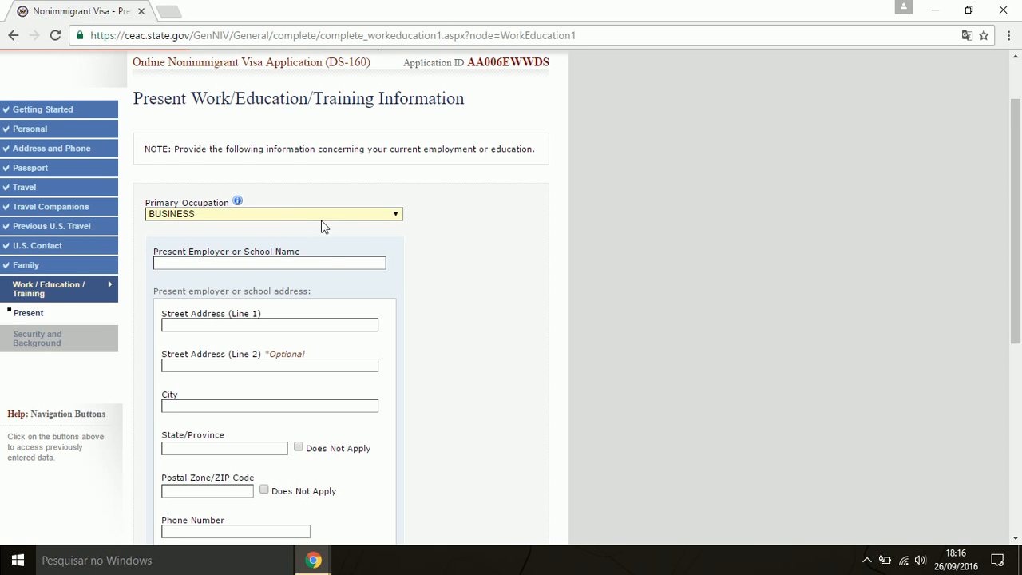
# Enter employer BANCO DO BRASIL with its street address in SOROCABA, SAO PAULO and postal code
pyautogui.scroll(-1, 323, 227)
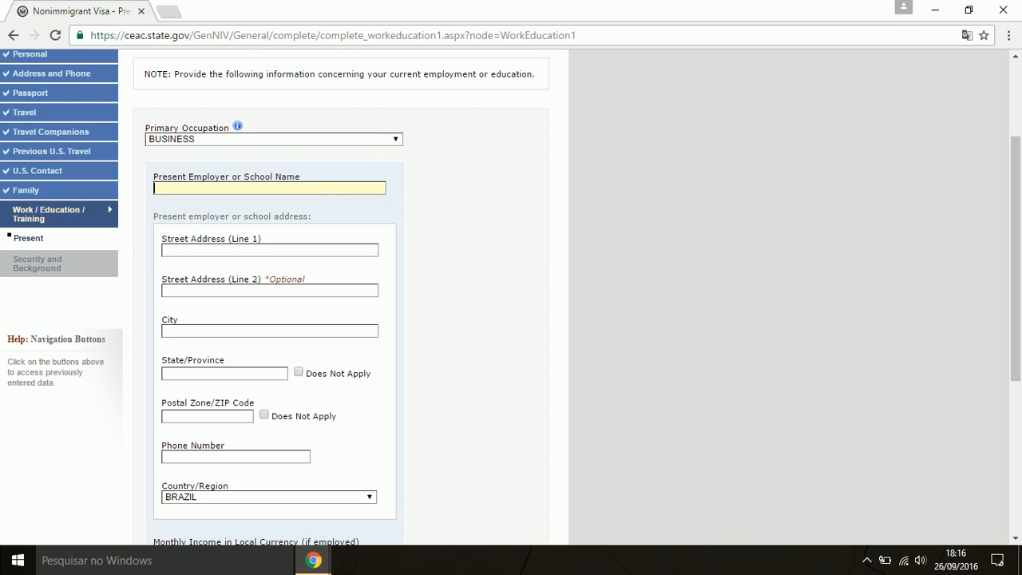
pyautogui.write('BANCO')
pyautogui.write(' DO BRASIL')
pyautogui.write('RUA ')
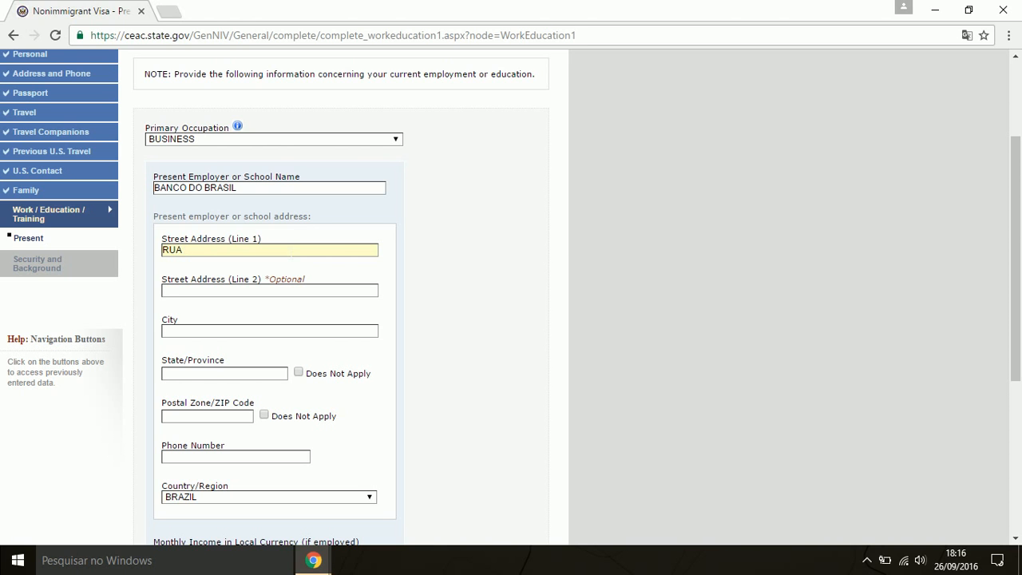
pyautogui.write('JOSE ALBERTO LIMA, 80')
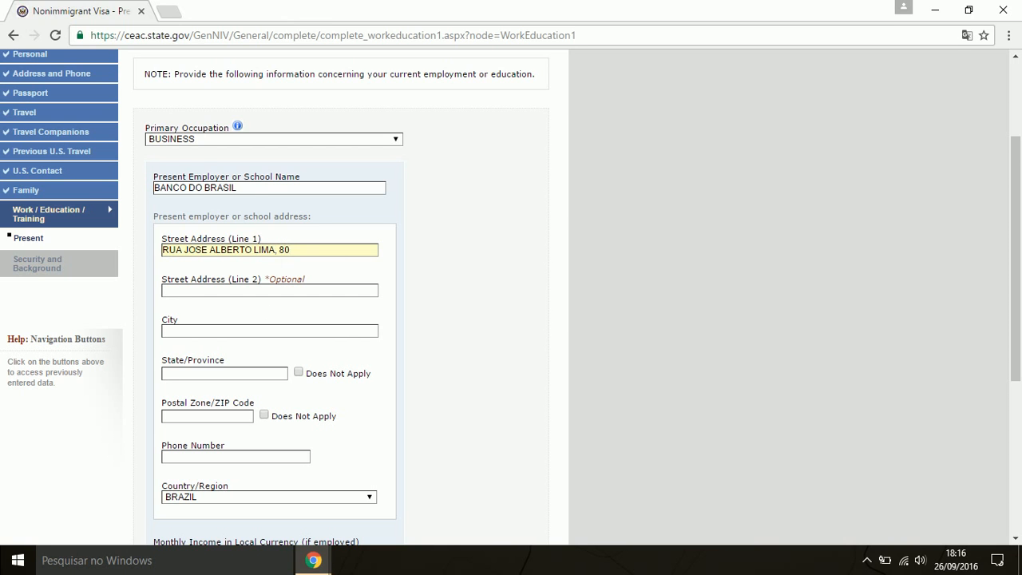
pyautogui.press('Tab')
pyautogui.press('Tab')
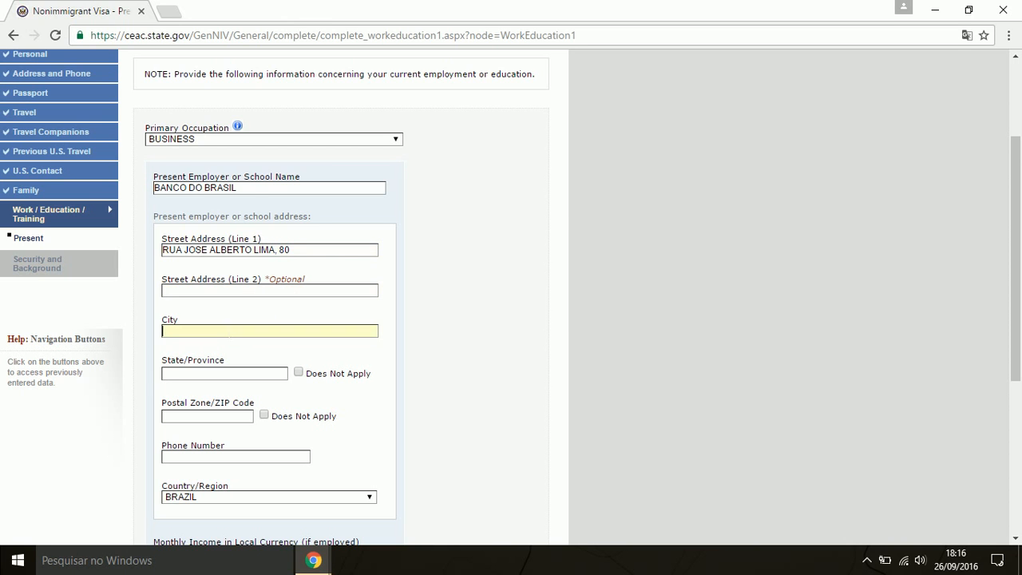
pyautogui.write('SOROCABA')
pyautogui.press('Tab')
pyautogui.write('SAO PAULO')
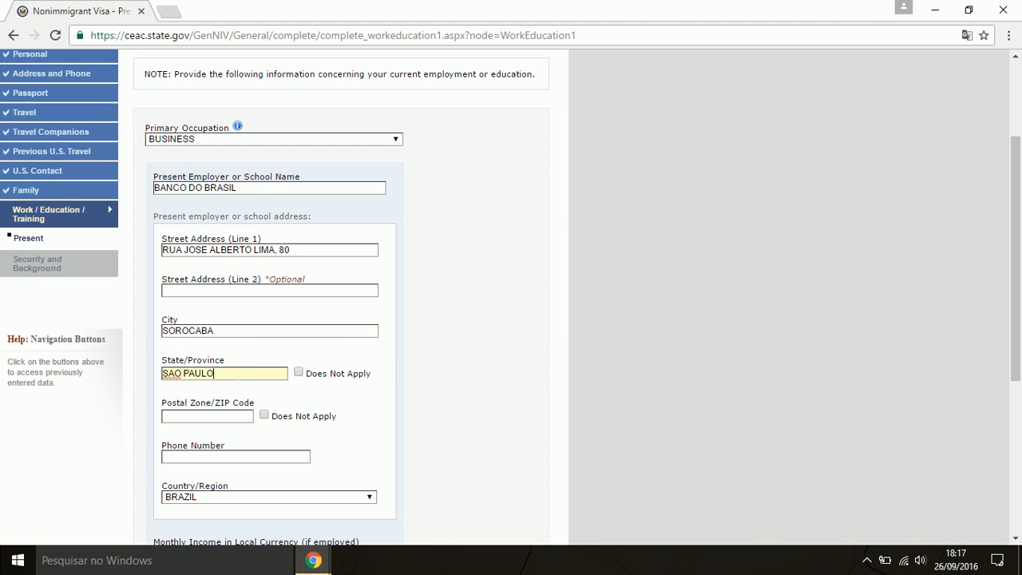
pyautogui.click(224, 416)
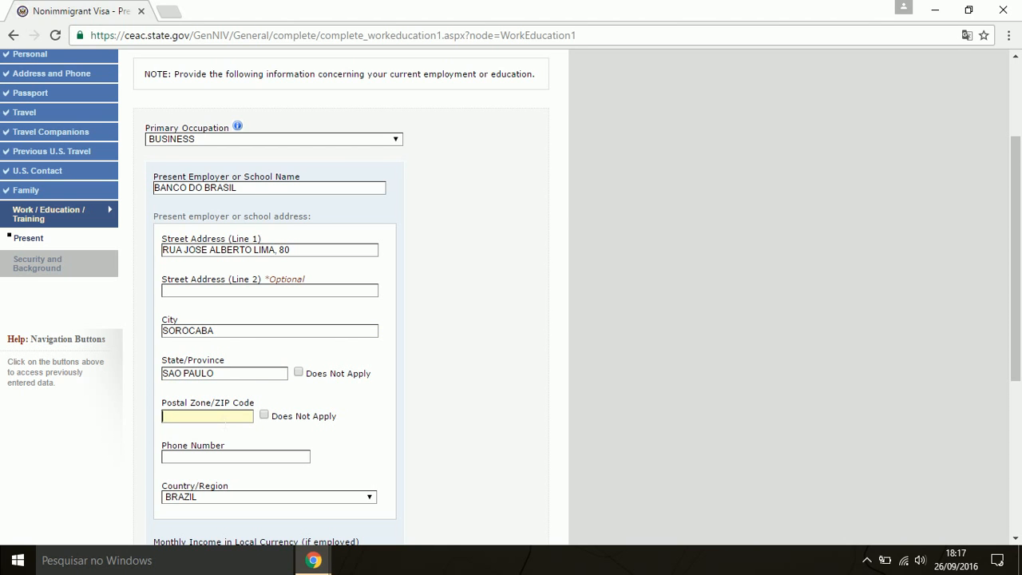
pyautogui.write('18040000')
# Add the employer's phone number, monthly income 3500,00 and placeholder duties, then submit the page
pyautogui.scroll(-1, 268, 373)
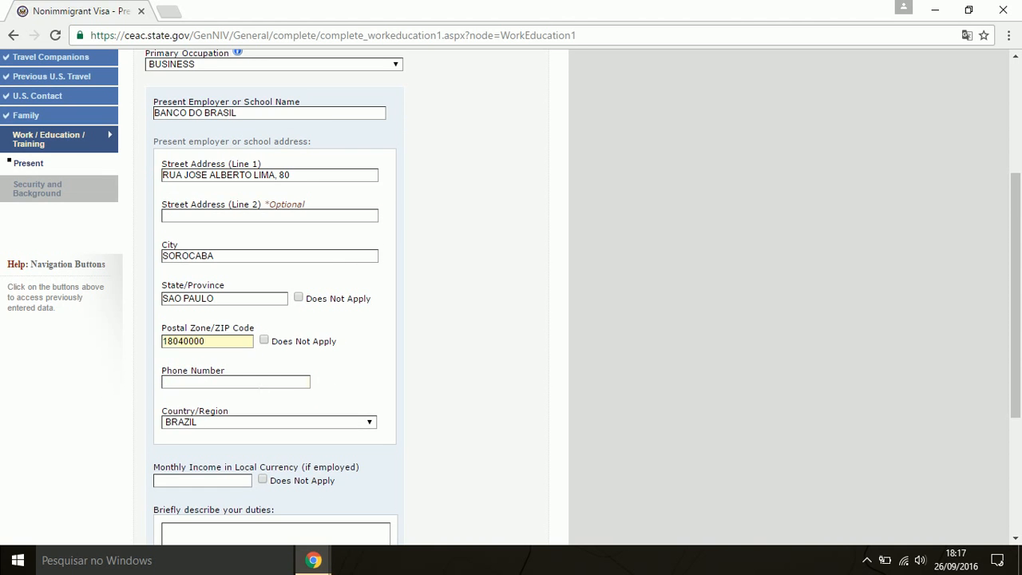
pyautogui.click(257, 383)
pyautogui.scroll(-1, 319, 423)
pyautogui.scroll(-1, 356, 419)
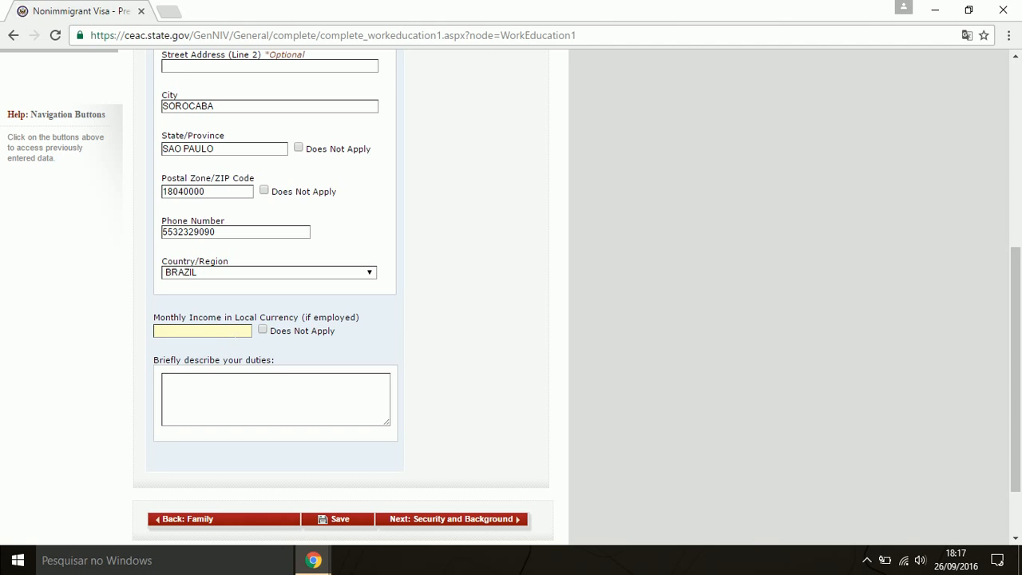
pyautogui.write('3500,00')
pyautogui.click(314, 388)
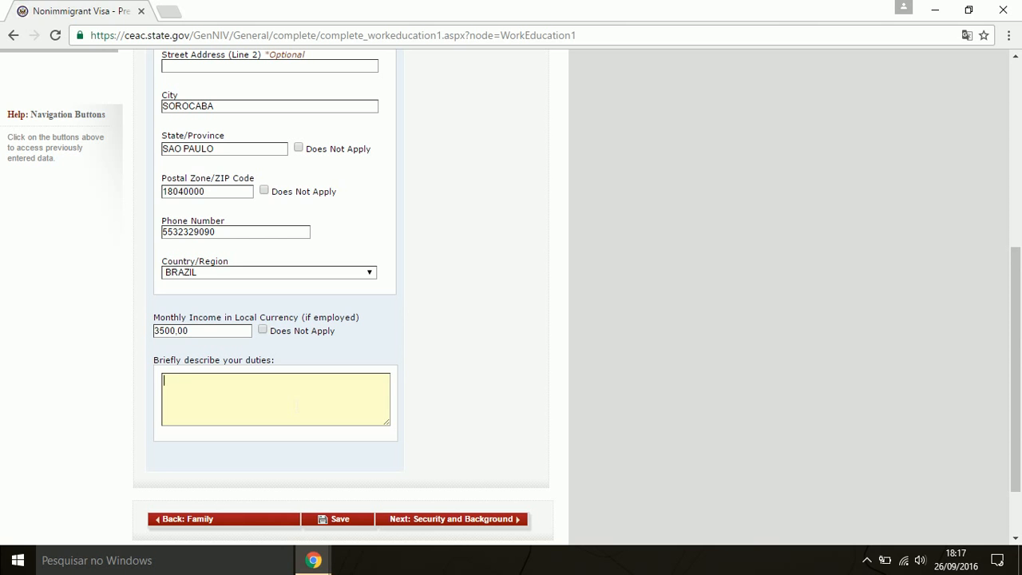
pyautogui.write('XXXXXXXXXXXXXXXXXX')
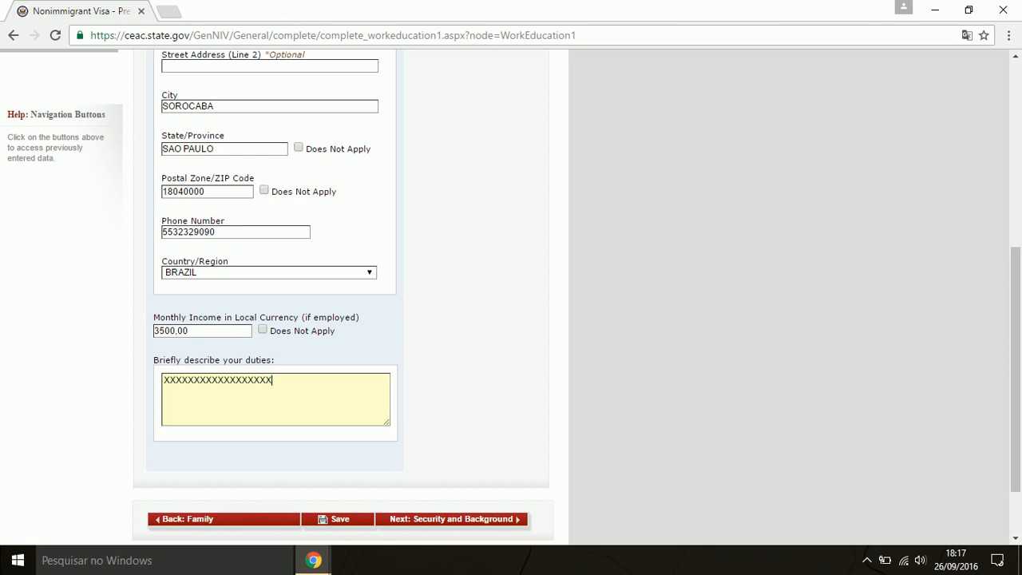
pyautogui.click(507, 520)
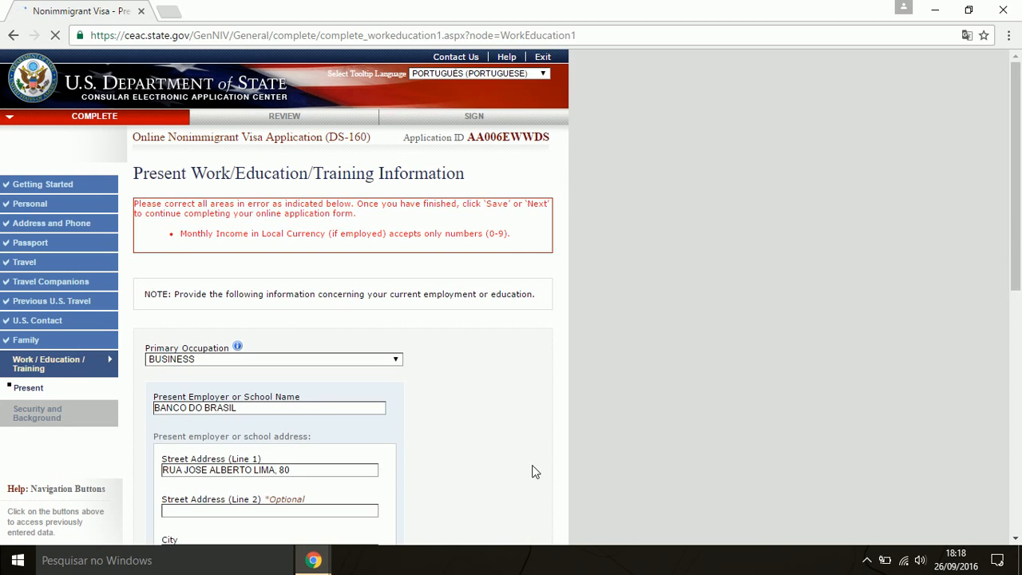
# Correct the monthly income to 3500 and continue to Security and Background: Part 1
pyautogui.scroll(-5, 535, 472)
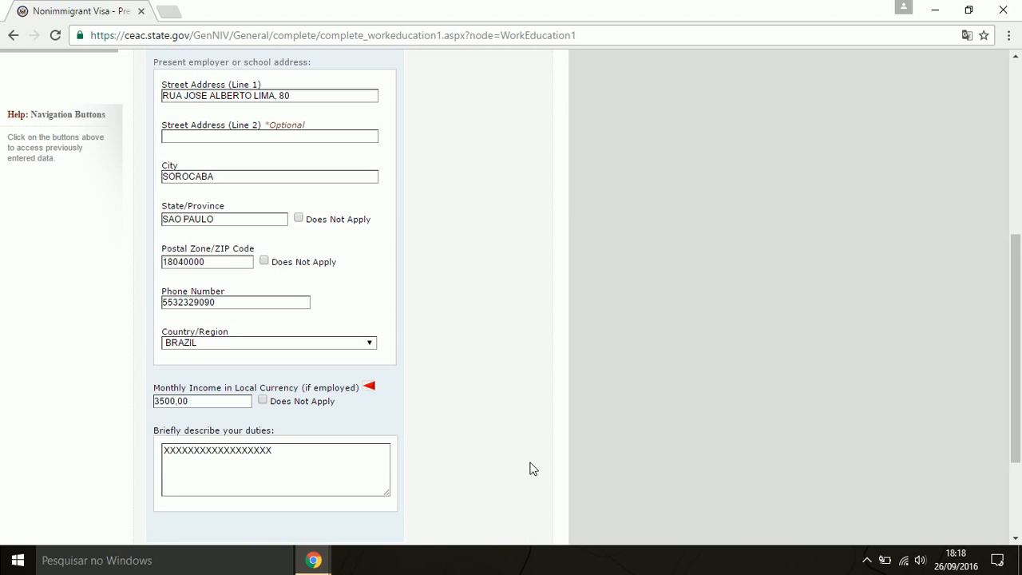
pyautogui.press('BackSpace')
pyautogui.press('BackSpace')
pyautogui.press('BackSpace')
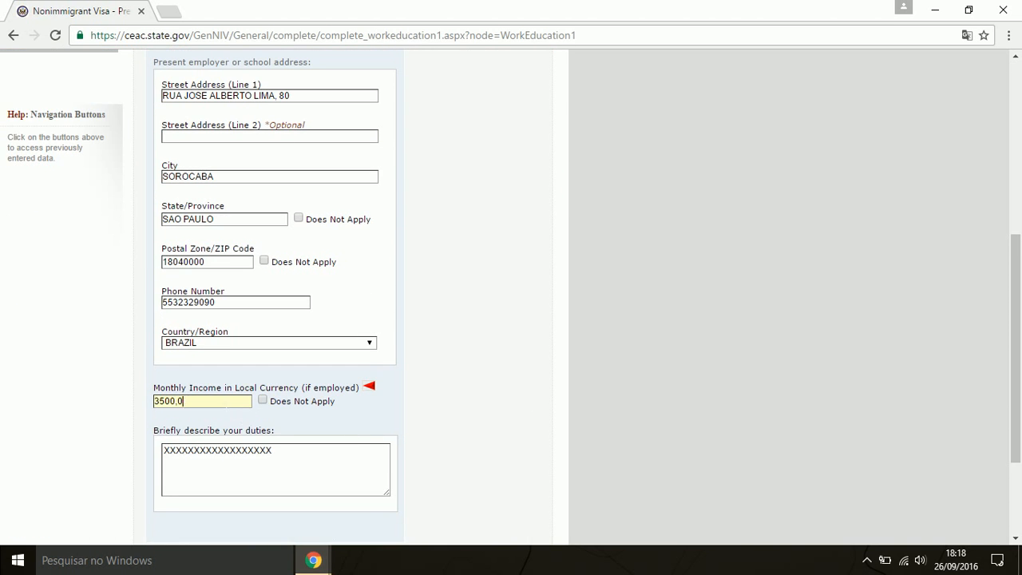
pyautogui.click(394, 413)
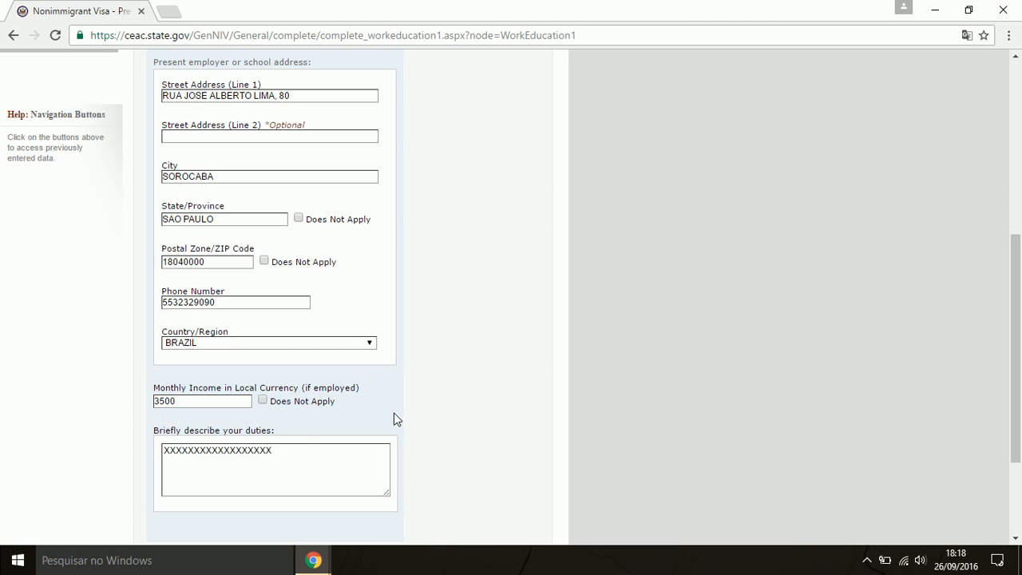
pyautogui.scroll(-2, 231, 418)
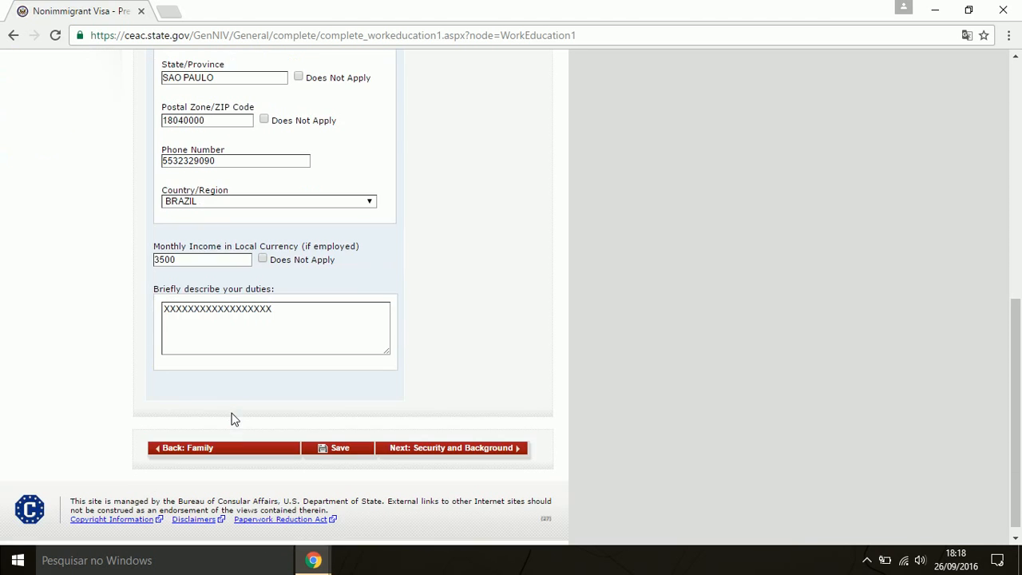
pyautogui.click(511, 442)
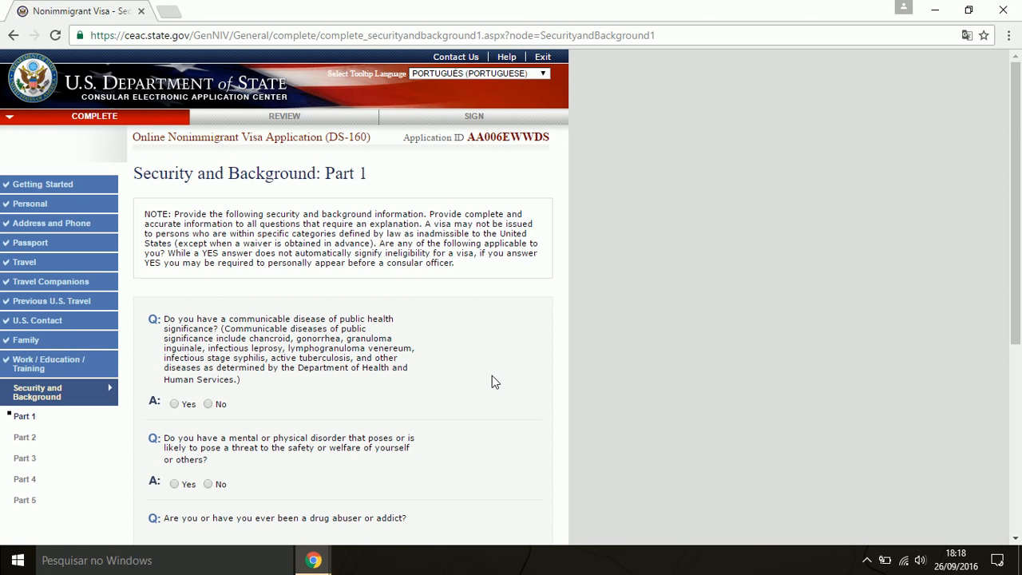
# Answer No to the communicable disease, mental/physical disorder and drug abuse questions, then continue to Part 2
pyautogui.scroll(-1, 492, 381)
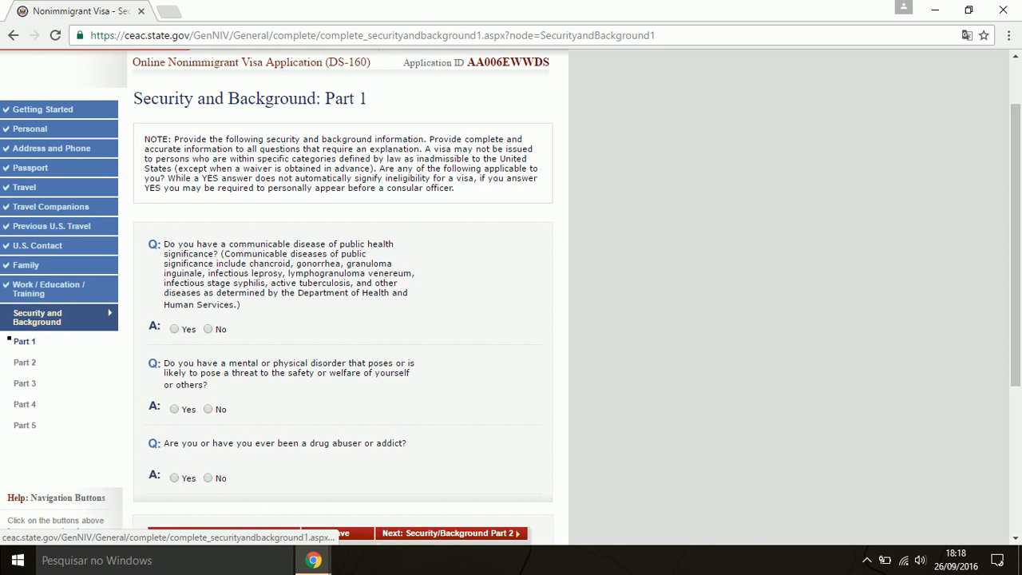
pyautogui.scroll(1, 450, 354)
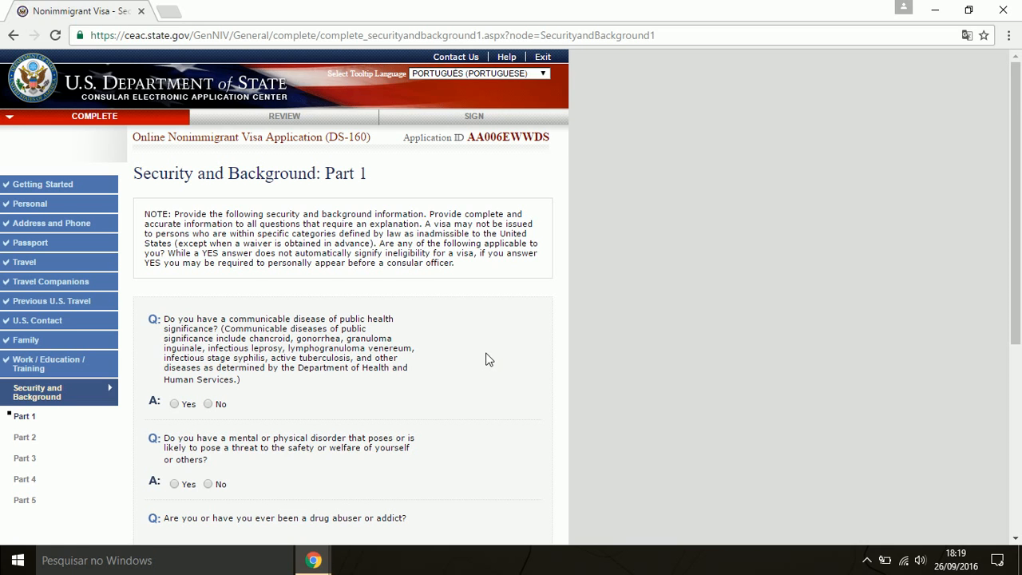
pyautogui.scroll(-2, 548, 356)
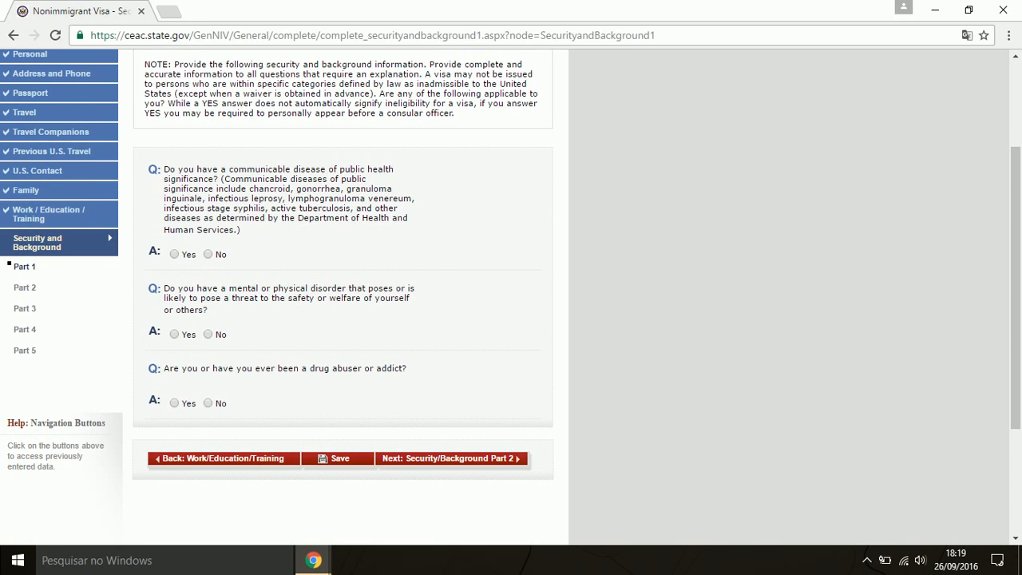
pyautogui.scroll(2, 506, 298)
pyautogui.moveTo(220, 363)
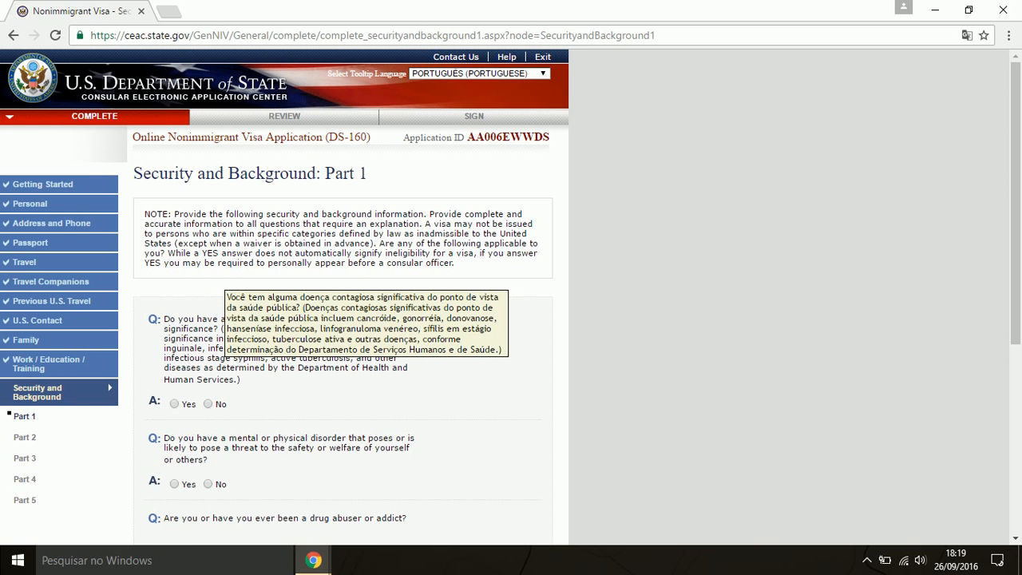
pyautogui.scroll(-1, 324, 383)
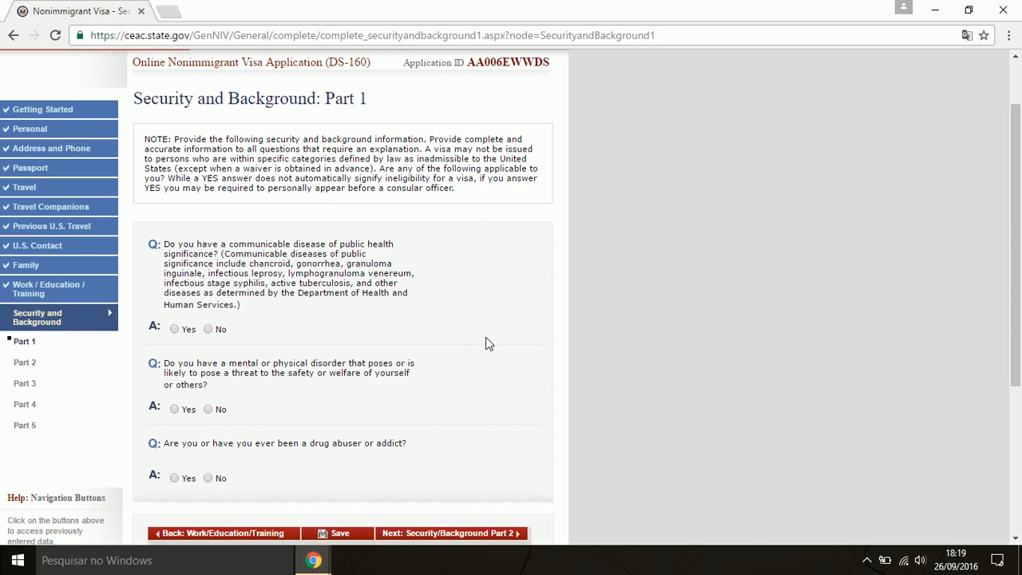
pyautogui.click(210, 330)
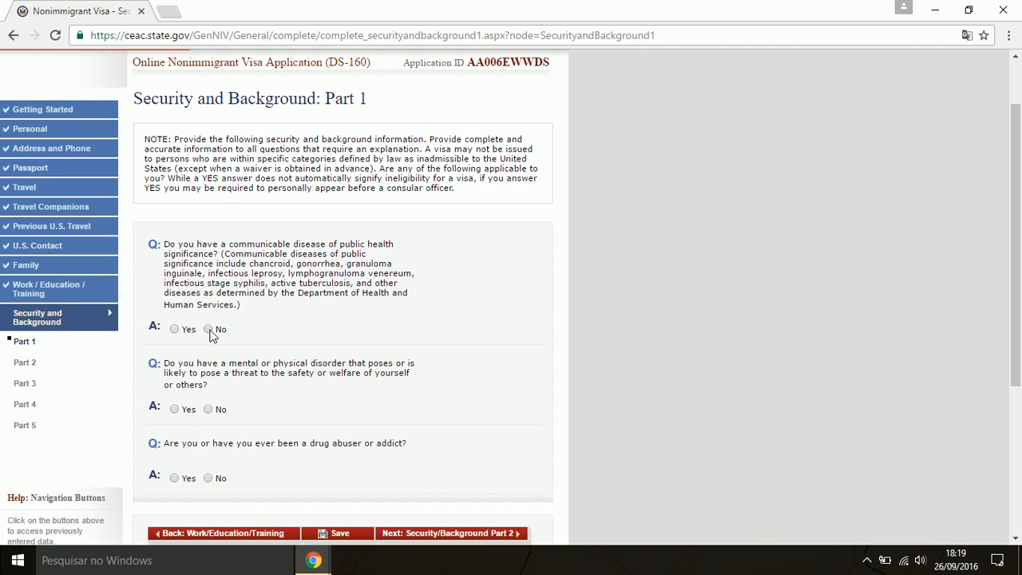
pyautogui.click(209, 410)
pyautogui.scroll(-1, 274, 419)
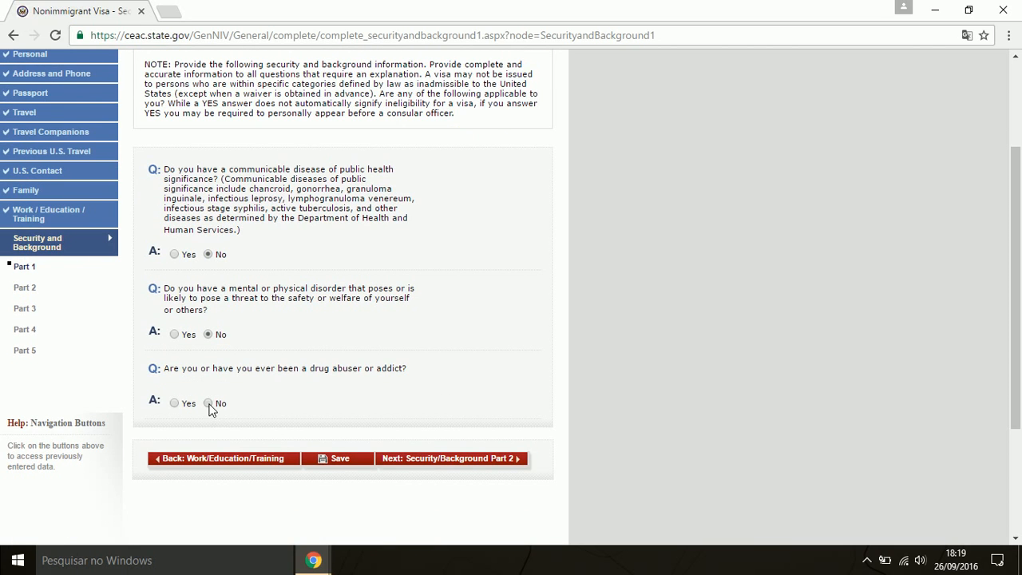
pyautogui.click(208, 404)
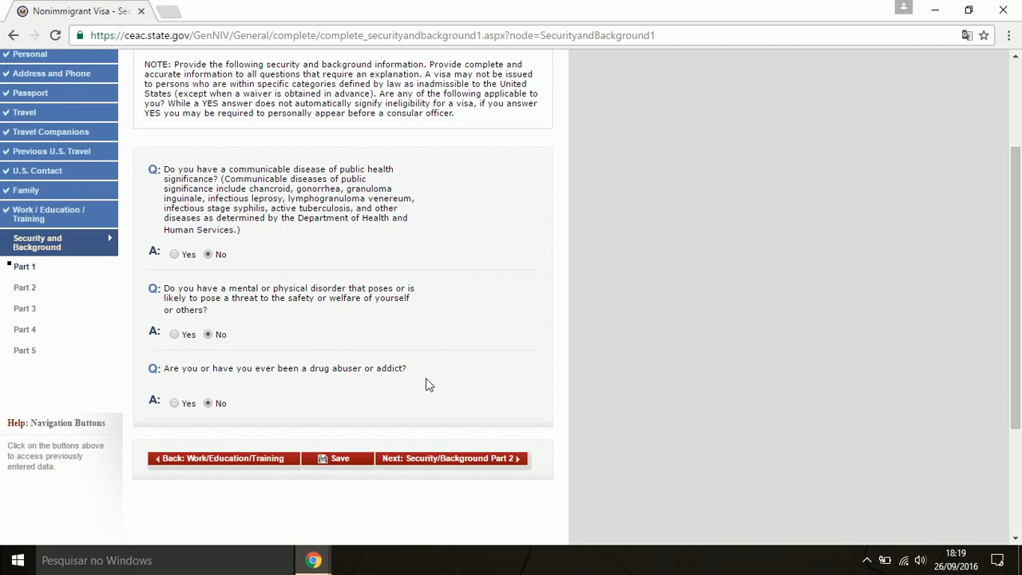
pyautogui.click(482, 460)
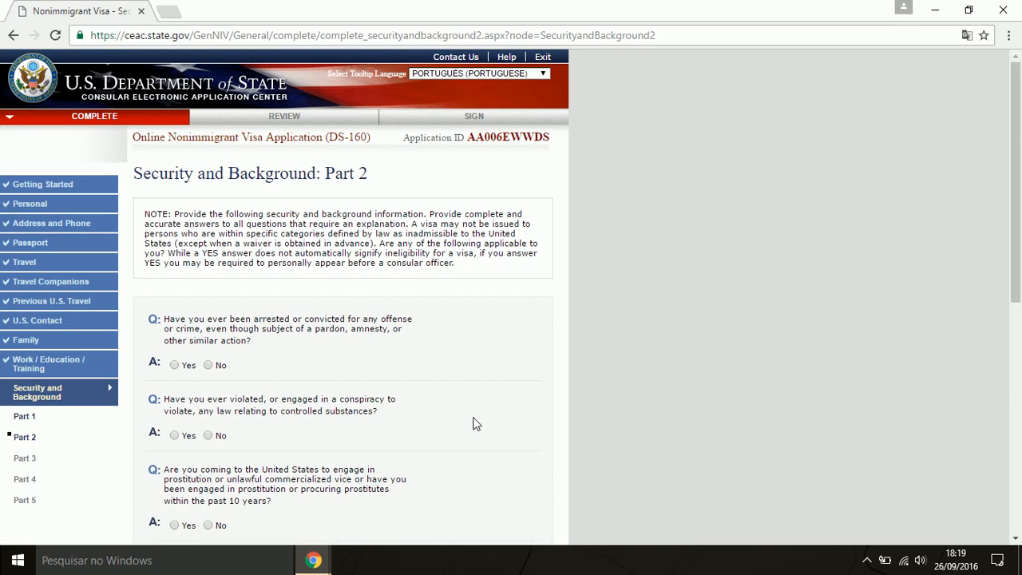
# Answer No to the arrest/conviction, controlled substances and prostitution questions
pyautogui.scroll(-1, 474, 420)
pyautogui.scroll(1, 396, 360)
pyautogui.moveTo(214, 321)
pyautogui.moveTo(323, 328)
pyautogui.scroll(-1, 285, 359)
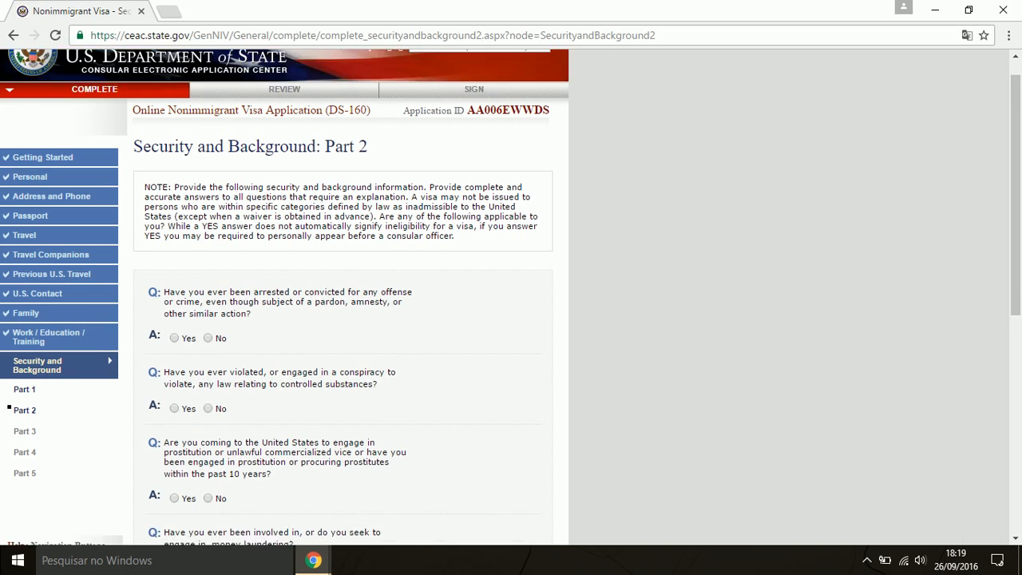
pyautogui.scroll(-2, 217, 294)
pyautogui.click(210, 292)
pyautogui.scroll(-3, 240, 297)
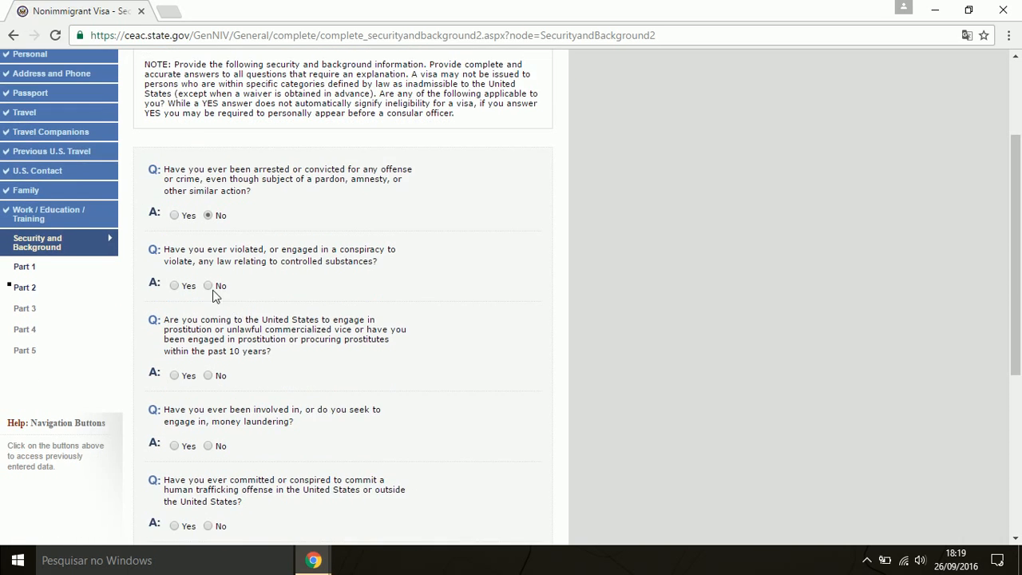
pyautogui.click(209, 288)
pyautogui.scroll(-2, 228, 303)
pyautogui.click(209, 301)
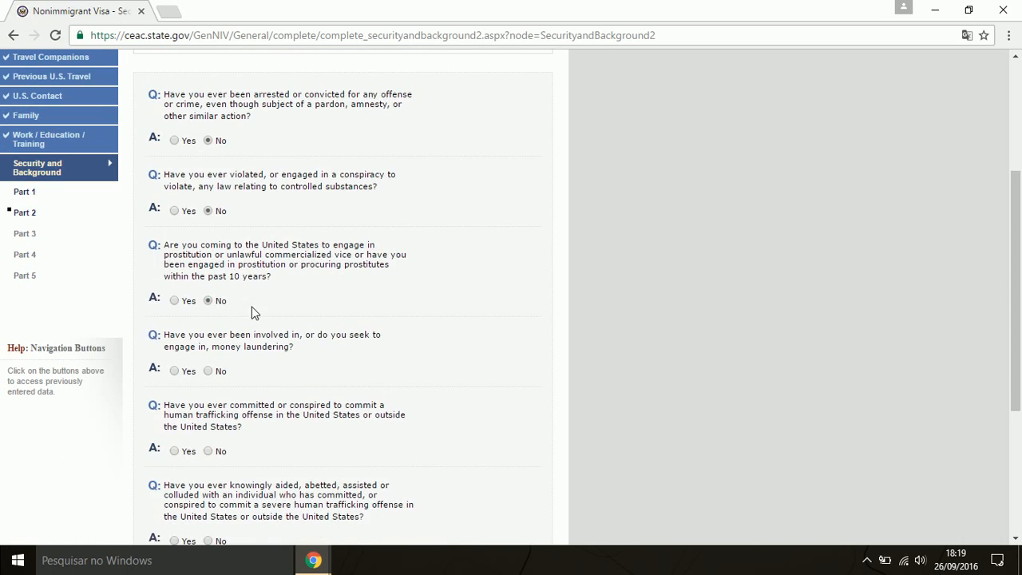
# Answer No to the money laundering and three human trafficking questions, then continue to Part 3
pyautogui.scroll(-2, 239, 311)
pyautogui.click(210, 296)
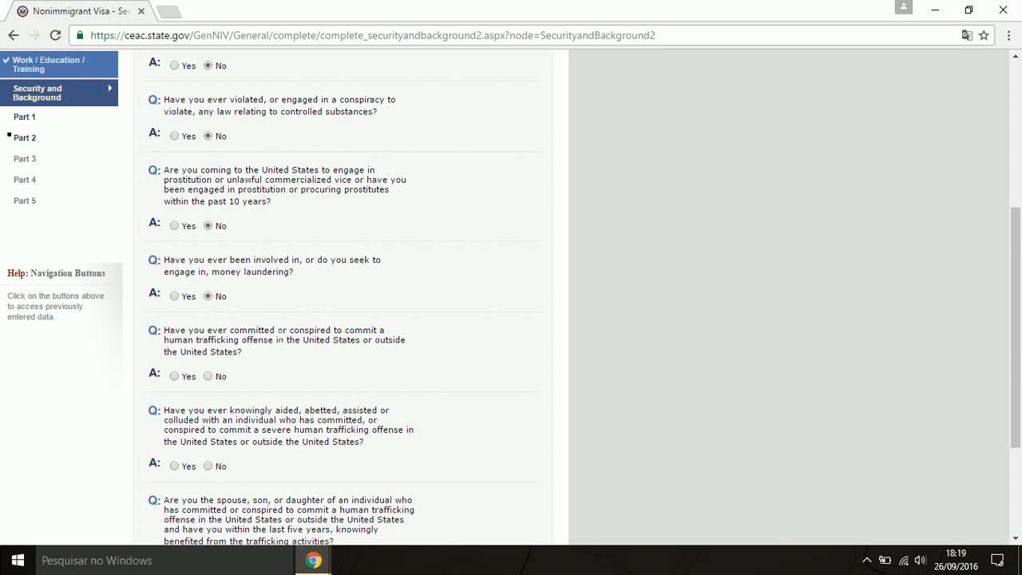
pyautogui.scroll(-1, 343, 295)
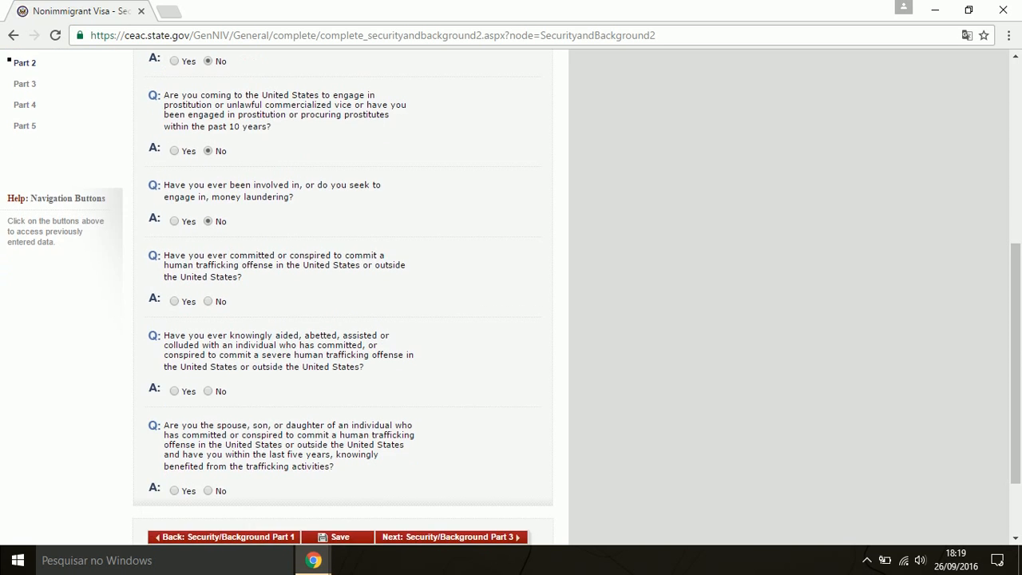
pyautogui.click(209, 302)
pyautogui.click(209, 391)
pyautogui.scroll(-1, 313, 390)
pyautogui.click(209, 391)
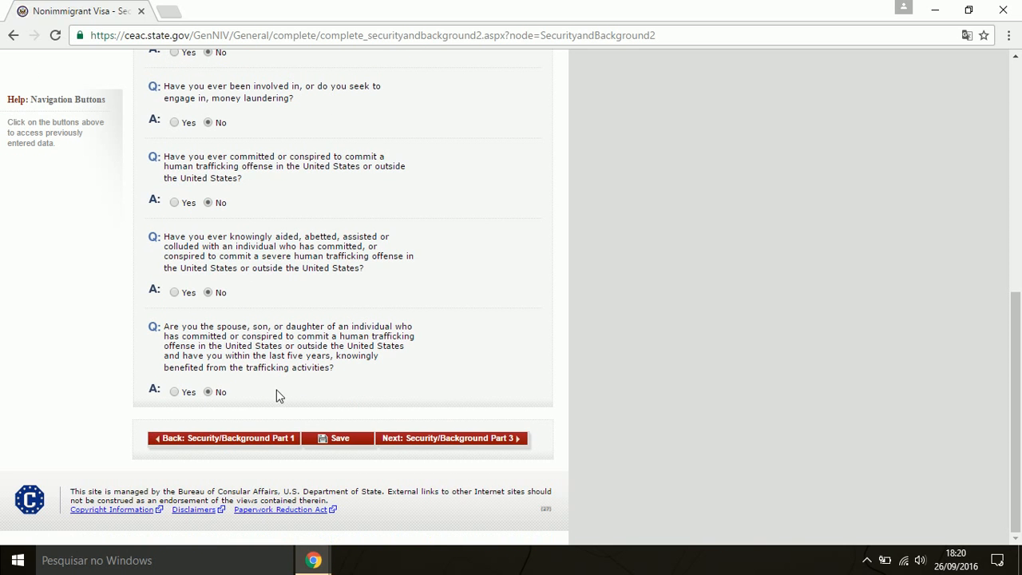
pyautogui.click(479, 440)
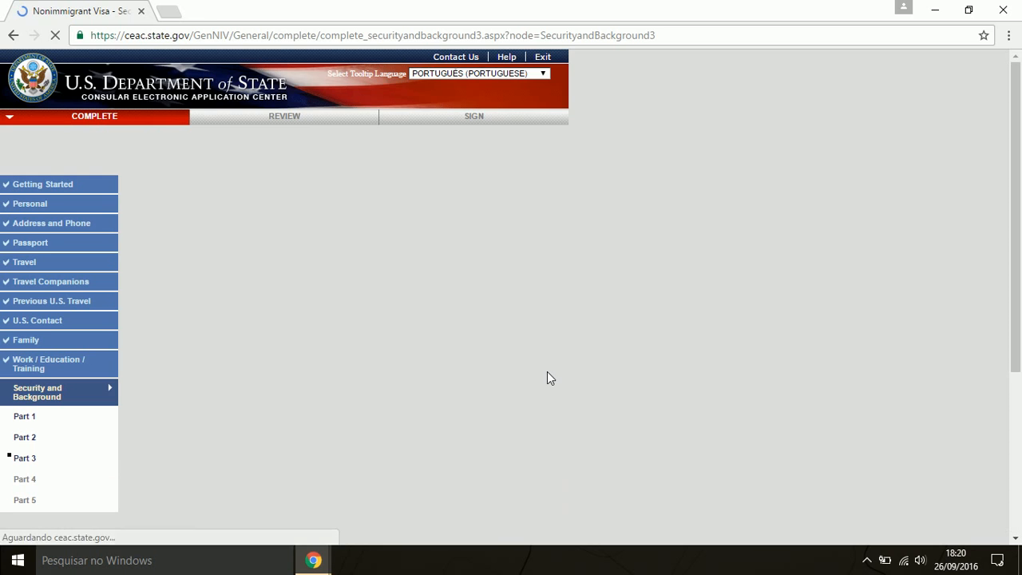
# Answer No to the espionage, terrorist activities, terrorist financing and terrorist membership questions
pyautogui.scroll(-1, 547, 378)
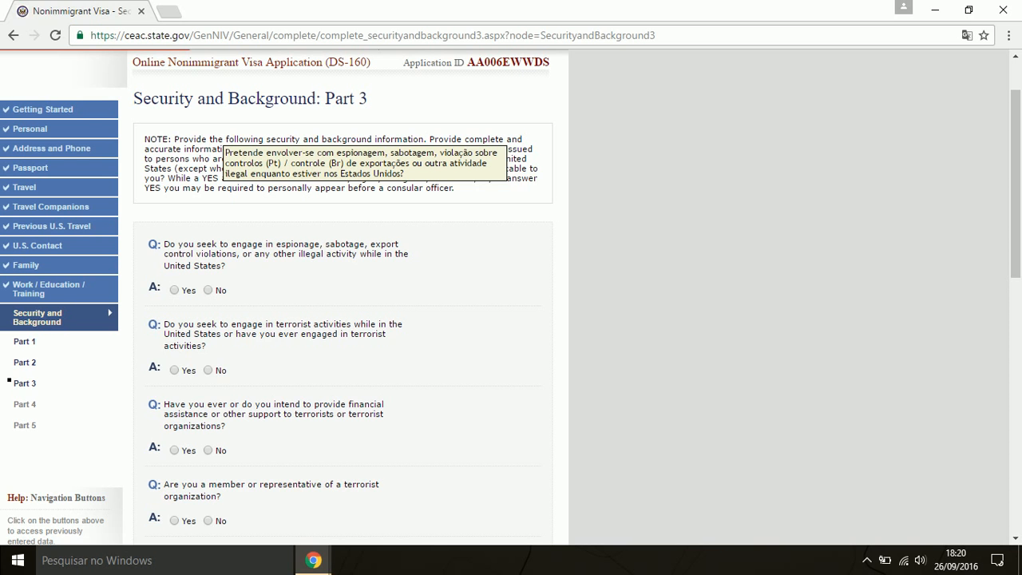
pyautogui.click(212, 291)
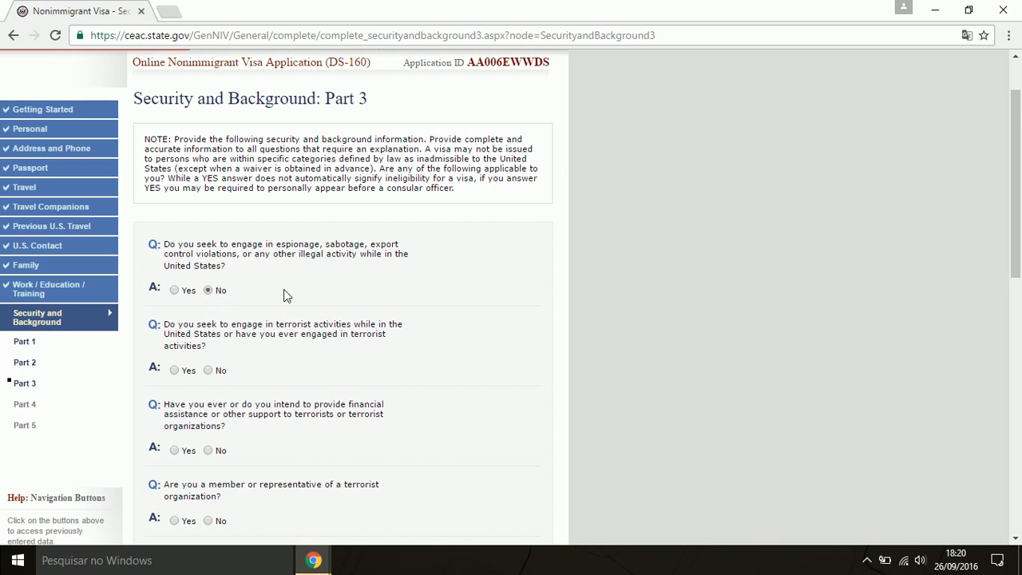
pyautogui.scroll(-1, 335, 286)
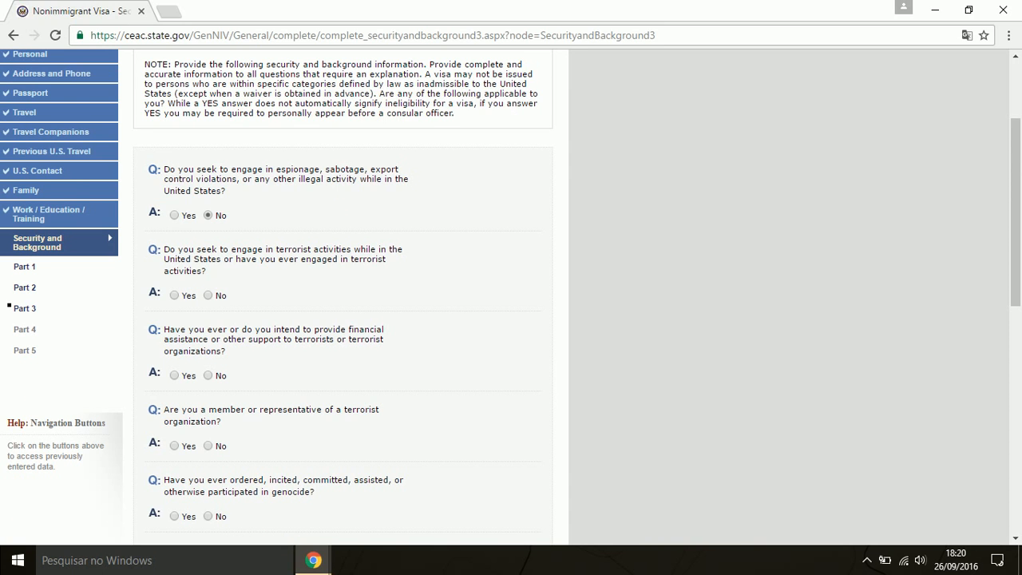
pyautogui.click(209, 294)
pyautogui.scroll(-1, 246, 307)
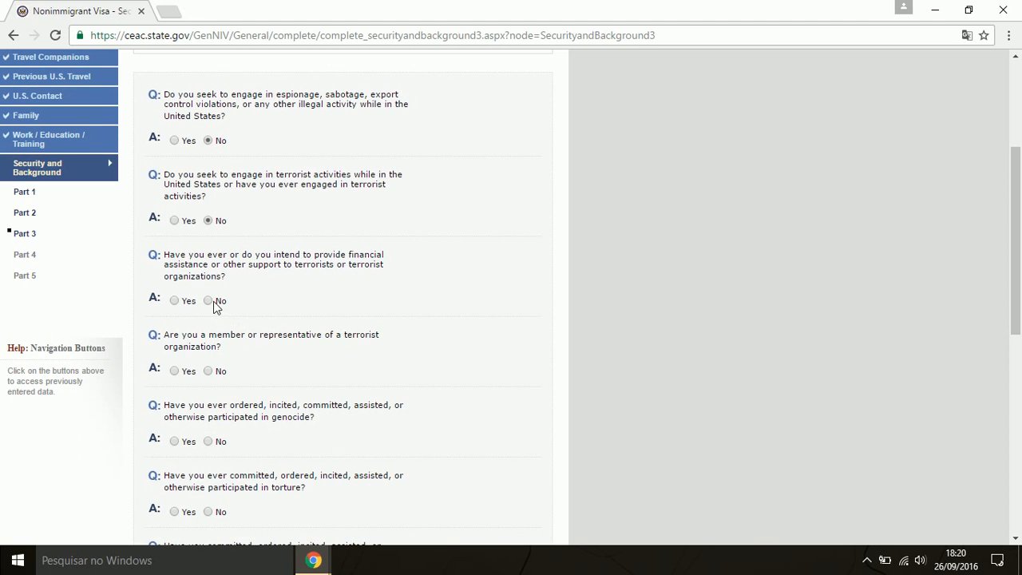
pyautogui.click(211, 301)
pyautogui.scroll(-1, 269, 310)
pyautogui.click(209, 296)
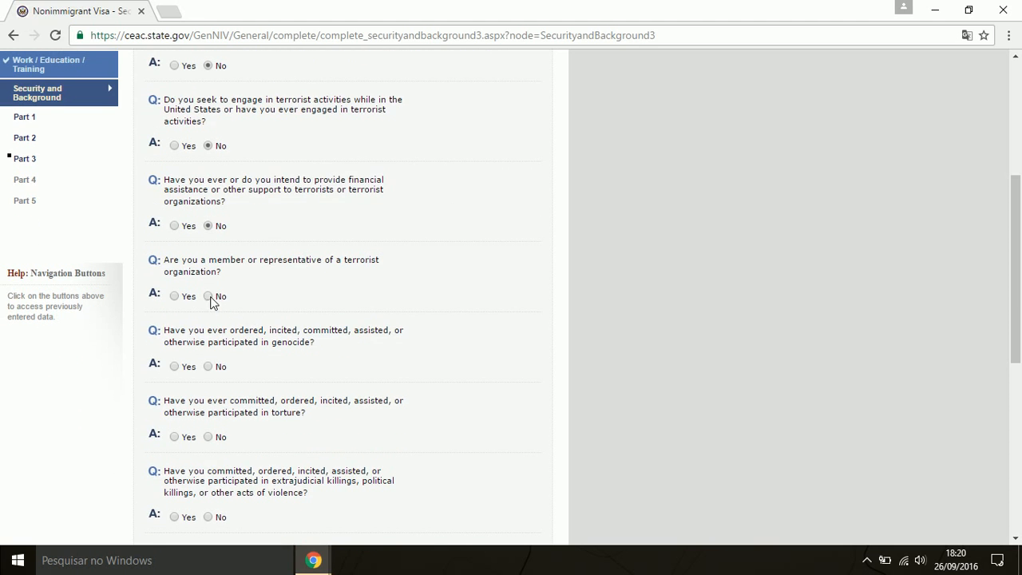
# Answer No to genocide, torture, extrajudicial killings, child soldiers, religious freedom, population control and organ transplantation
pyautogui.scroll(-1, 297, 297)
pyautogui.click(210, 295)
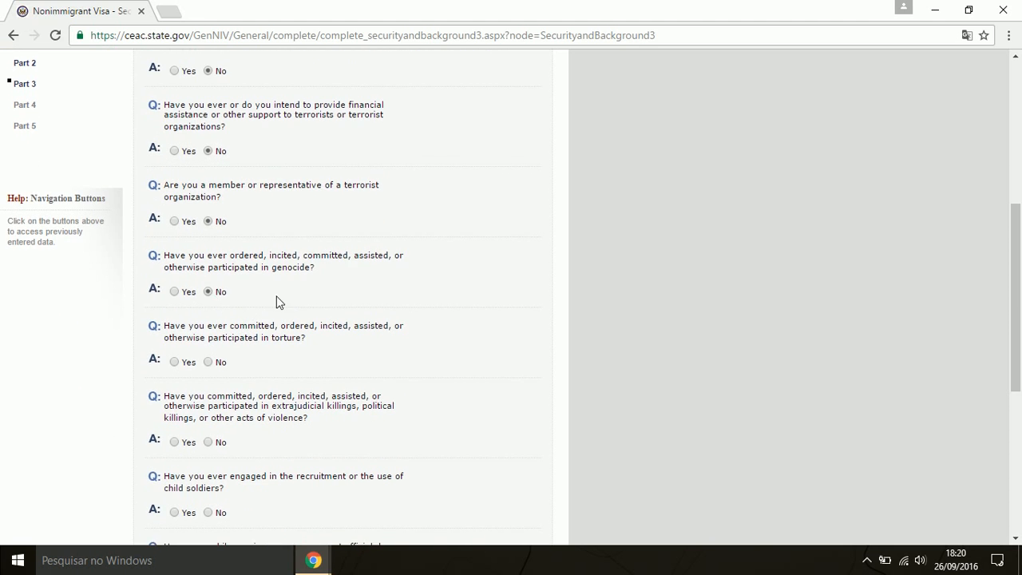
pyautogui.scroll(-1, 271, 299)
pyautogui.click(209, 288)
pyautogui.scroll(-1, 293, 292)
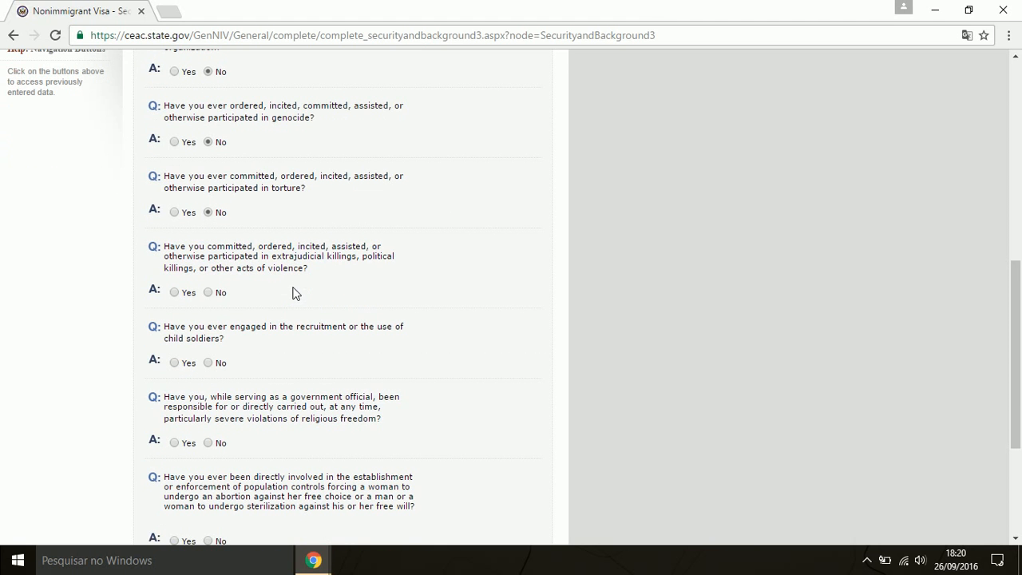
pyautogui.click(210, 293)
pyautogui.scroll(-1, 274, 296)
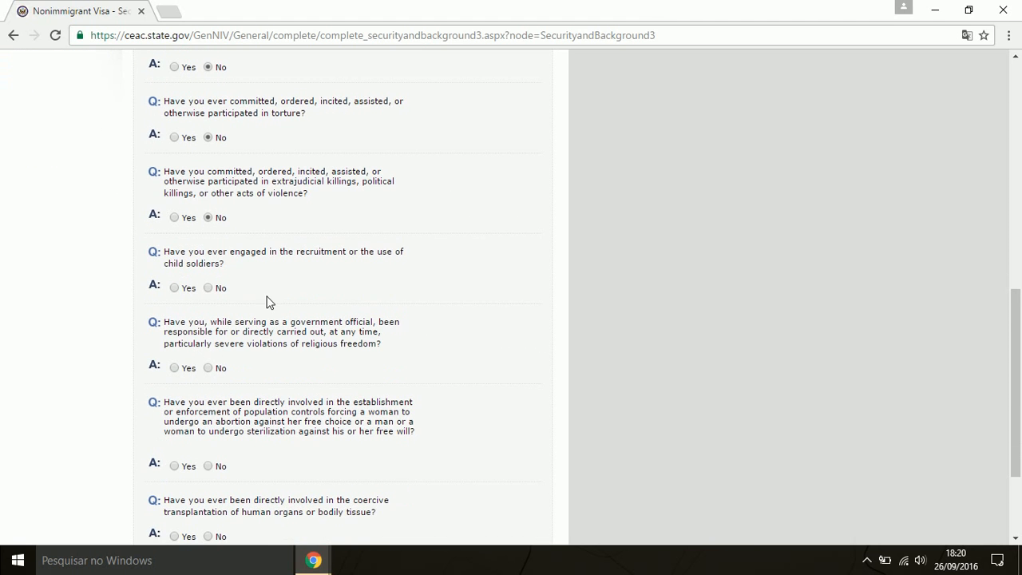
pyautogui.click(209, 288)
pyautogui.scroll(-1, 284, 289)
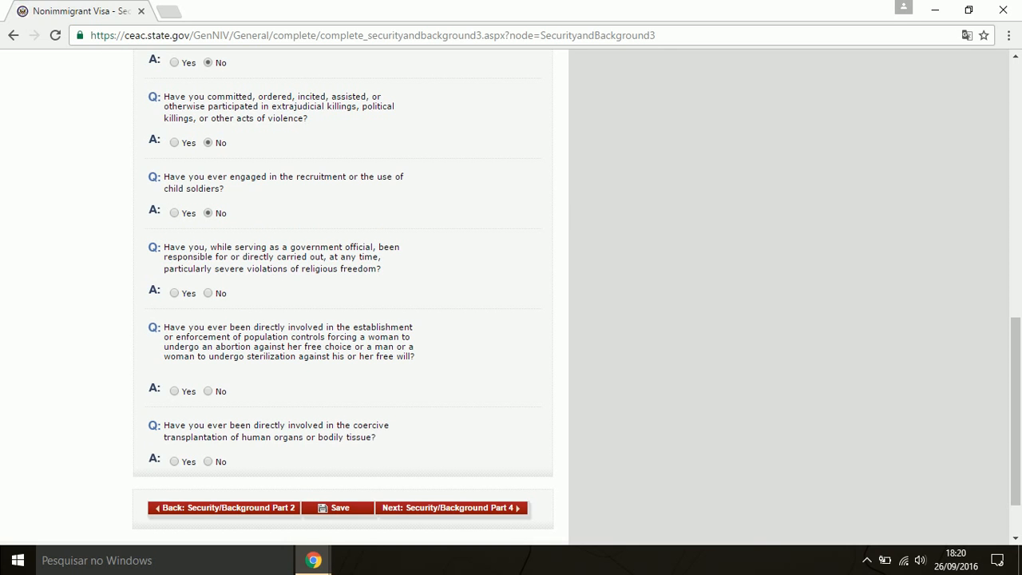
pyautogui.click(208, 293)
pyautogui.click(209, 391)
pyautogui.click(210, 463)
# Move to Part 4, mark No for the visa fraud question, and advance to Part 5
pyautogui.click(482, 511)
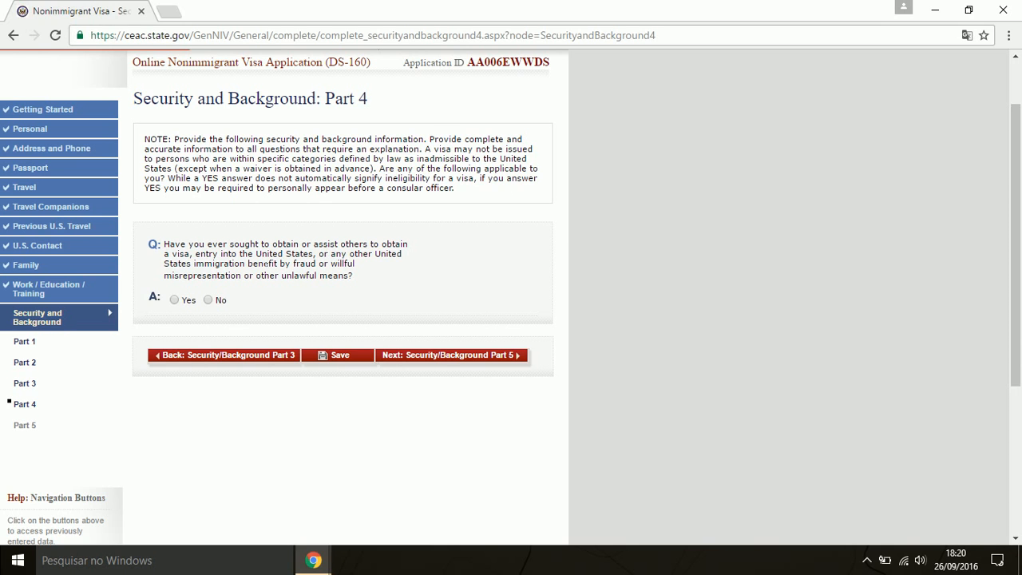
pyautogui.moveTo(266, 264)
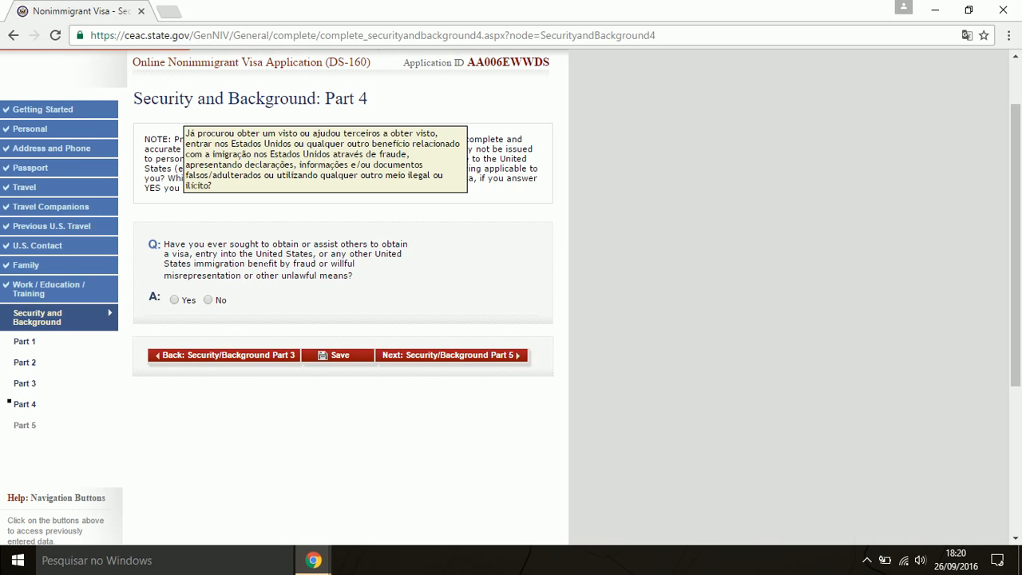
pyautogui.click(208, 300)
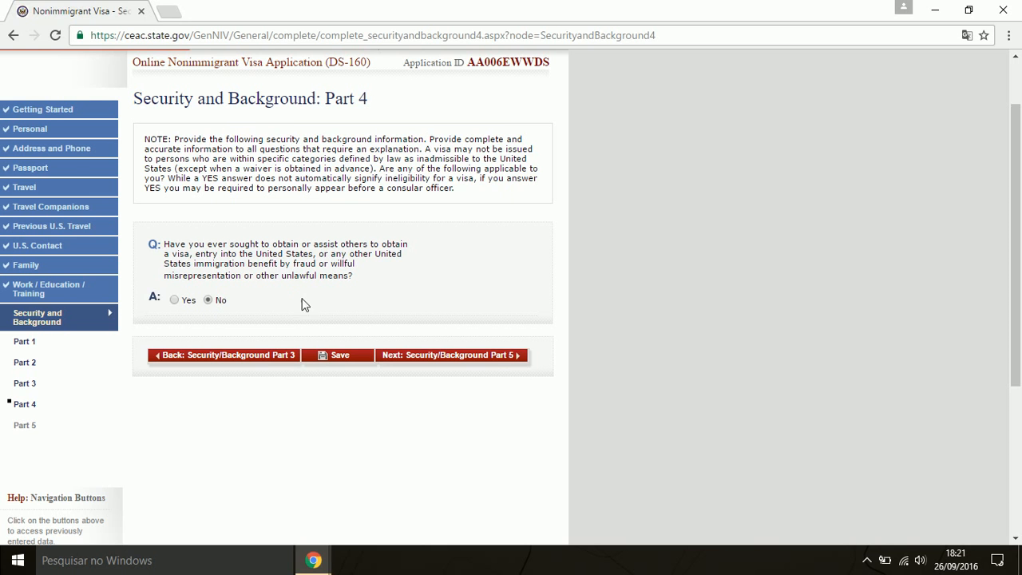
pyautogui.click(496, 359)
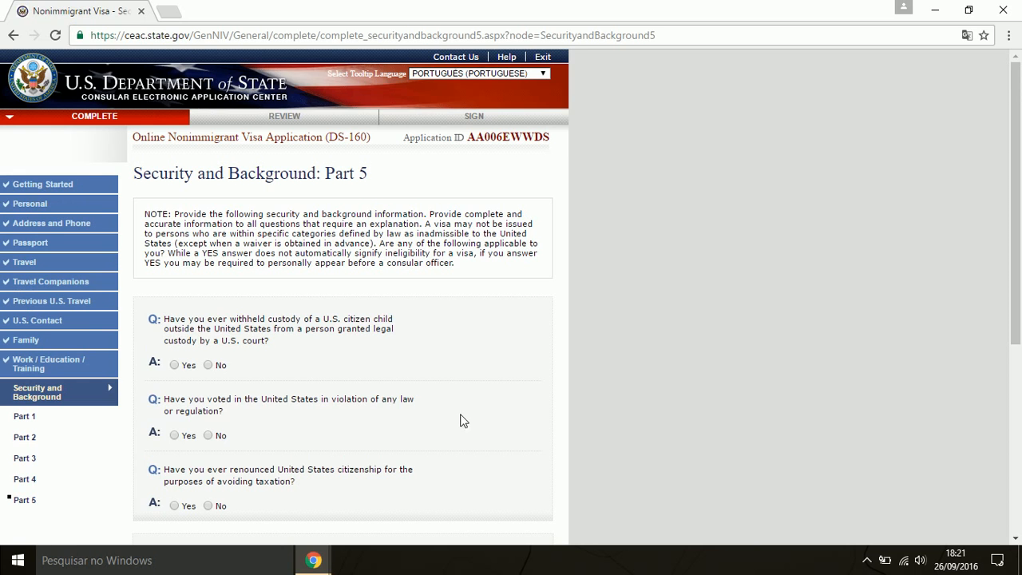
# Answer No to child custody, illegal voting and renouncing citizenship for taxes, then go to Review
pyautogui.scroll(-1, 468, 411)
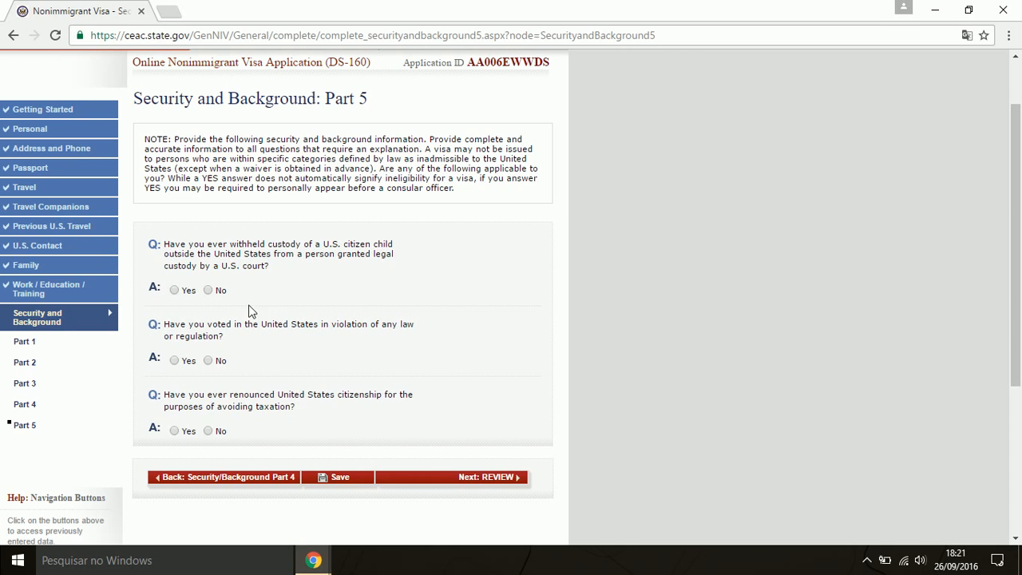
pyautogui.click(208, 290)
pyautogui.moveTo(288, 329)
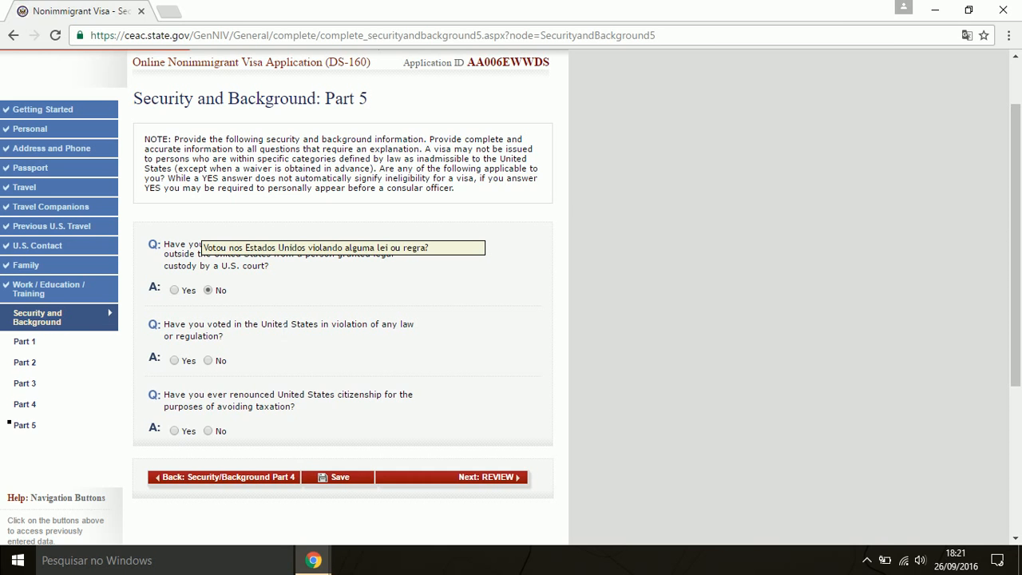
pyautogui.click(209, 360)
pyautogui.moveTo(285, 407)
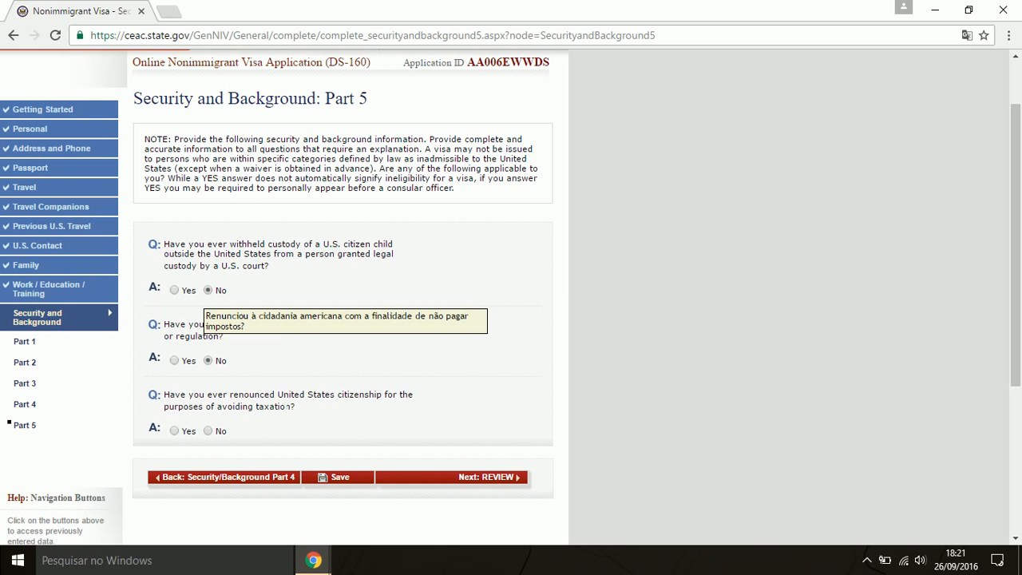
pyautogui.click(209, 431)
pyautogui.scroll(-1, 495, 393)
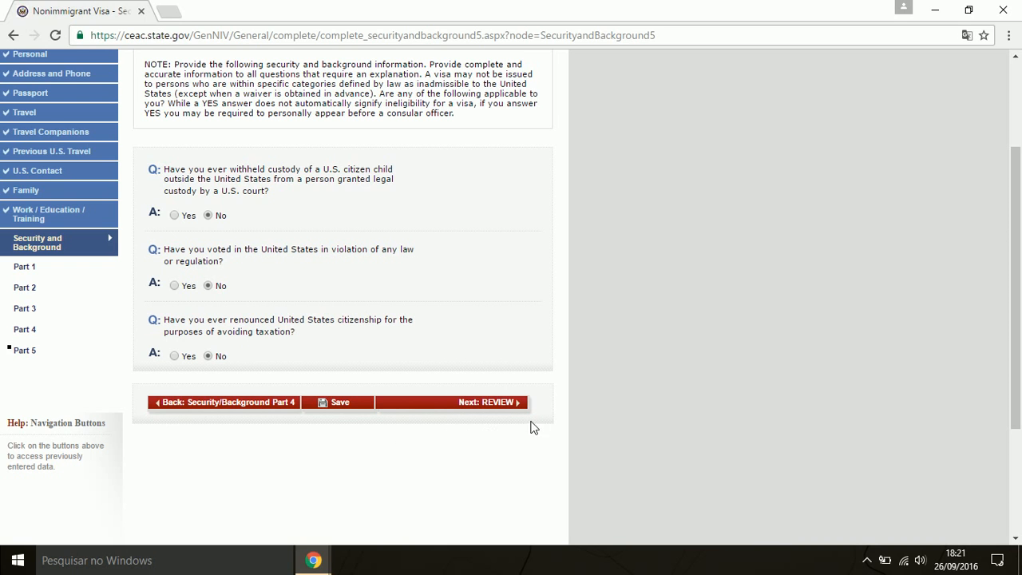
pyautogui.click(501, 406)
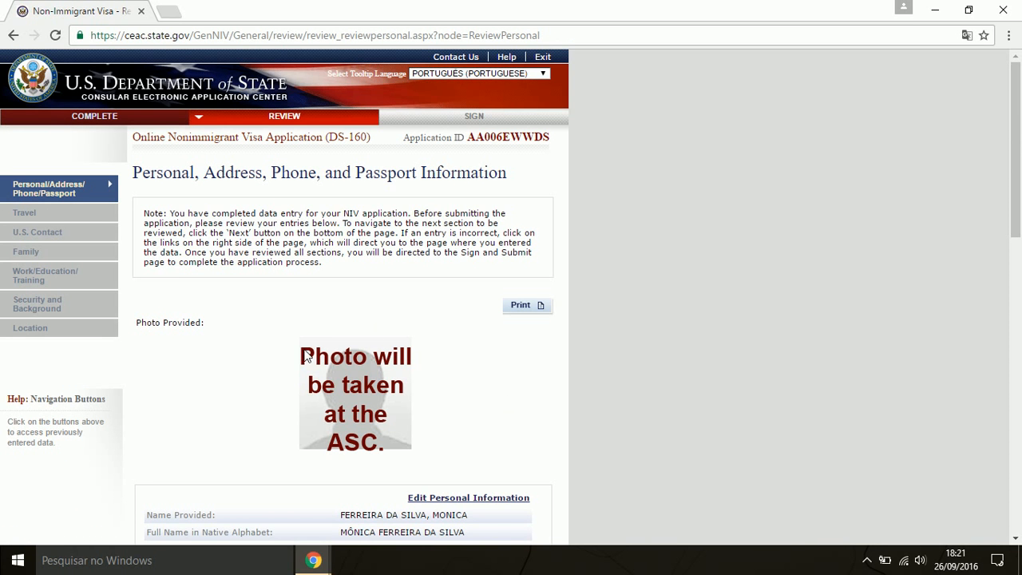
pyautogui.scroll(-1, 478, 396)
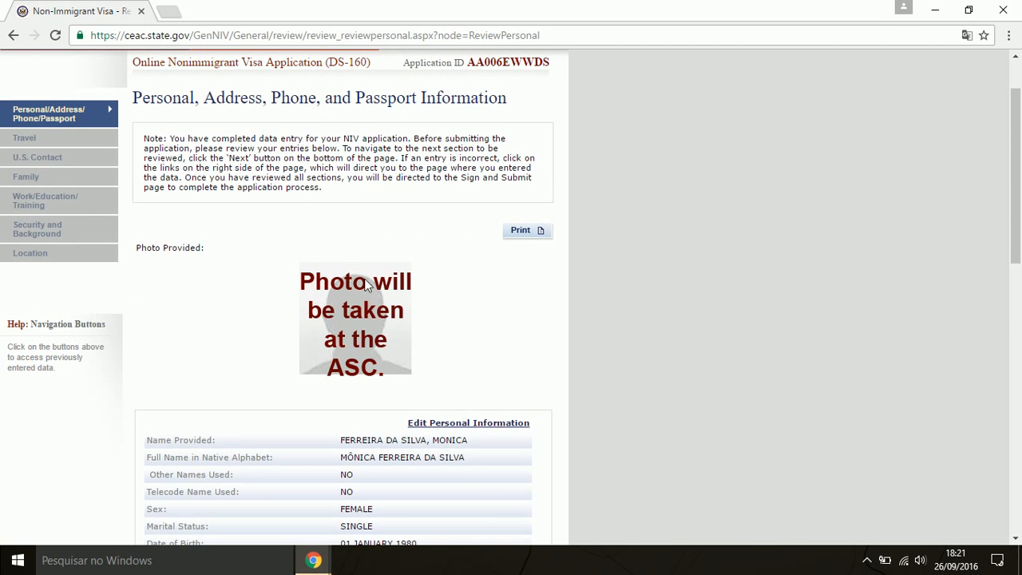
pyautogui.scroll(-1, 492, 340)
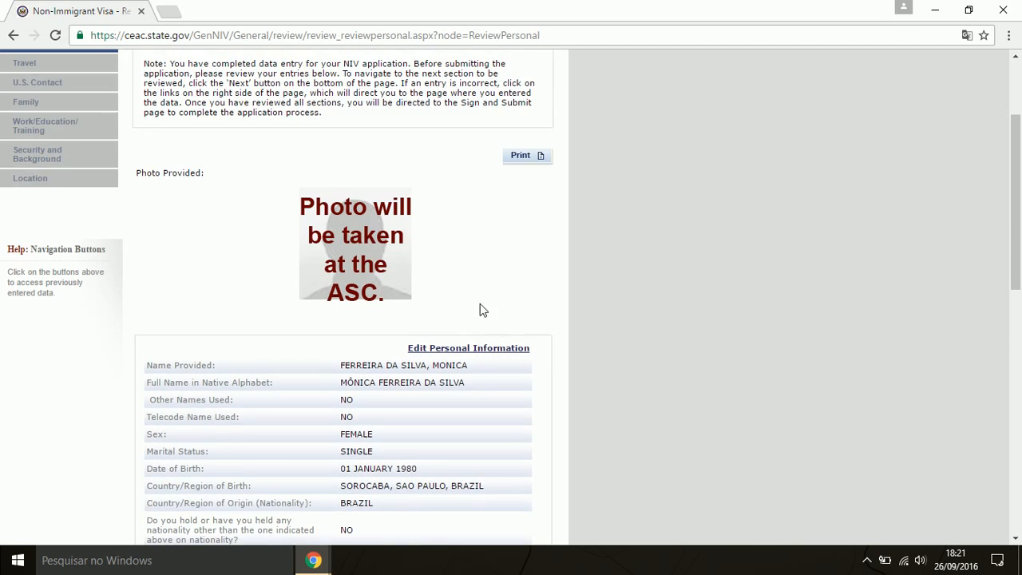
pyautogui.scroll(-2, 481, 305)
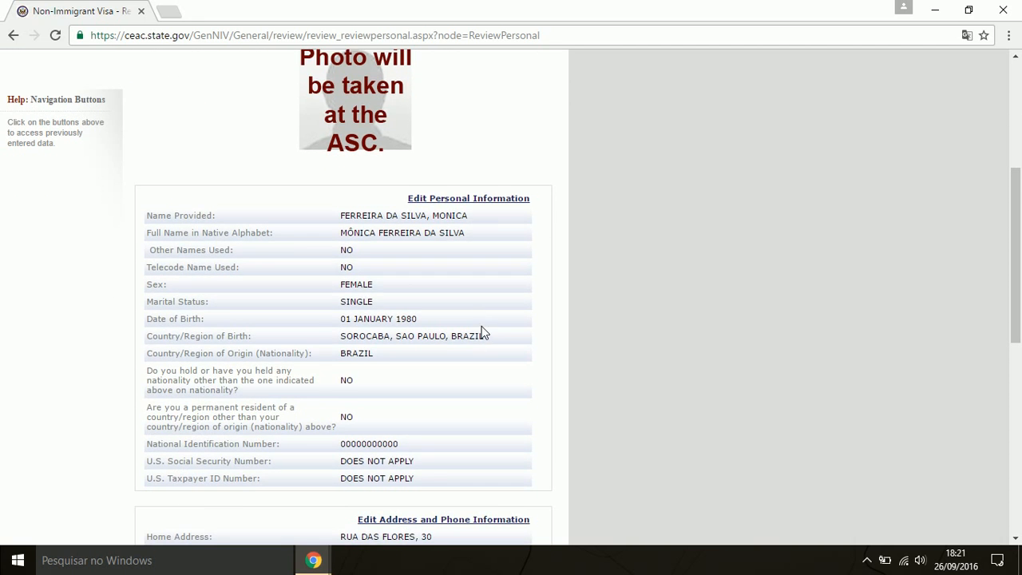
pyautogui.scroll(-1, 483, 334)
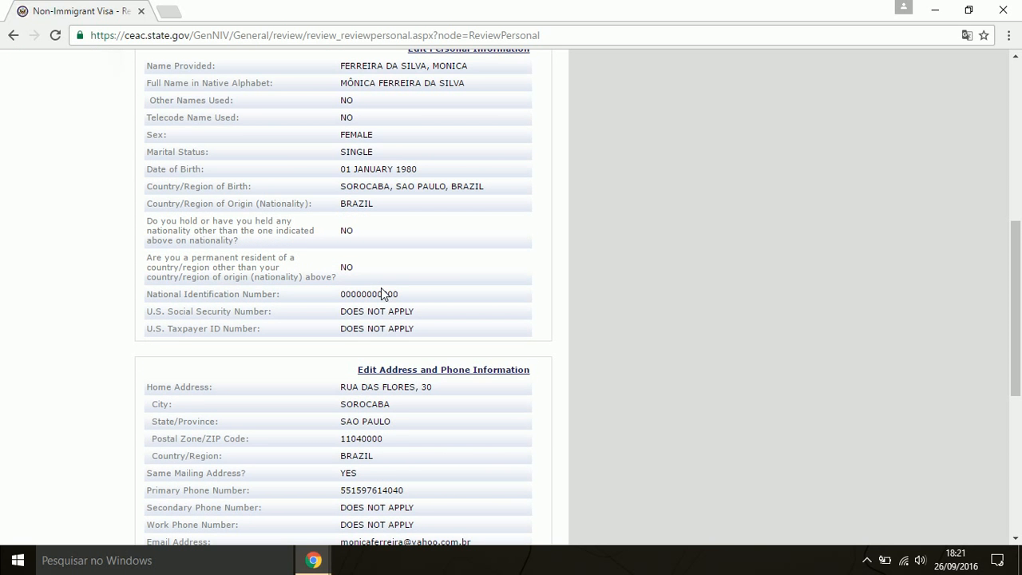
pyautogui.scroll(-1, 381, 288)
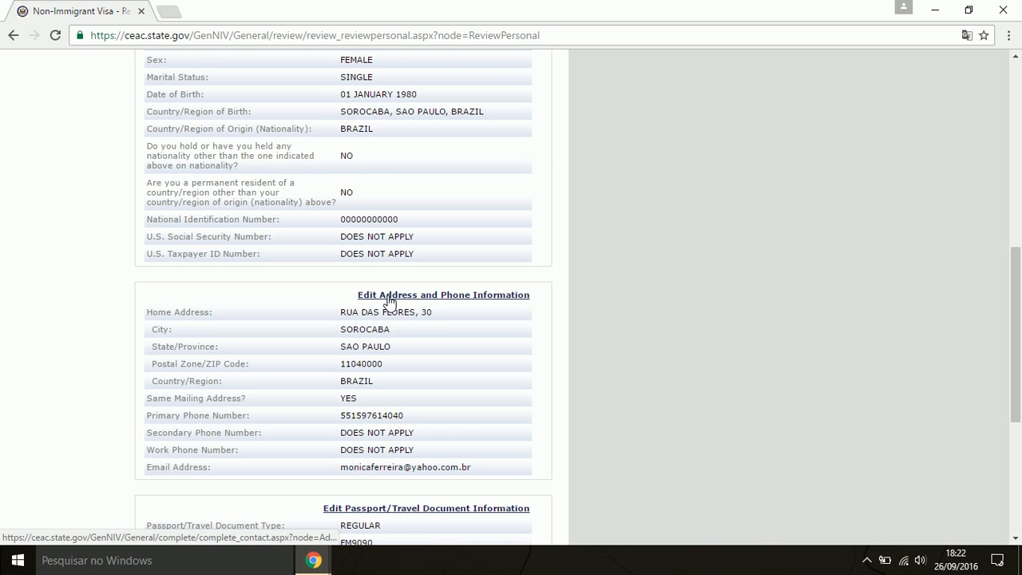
pyautogui.scroll(-3, 507, 343)
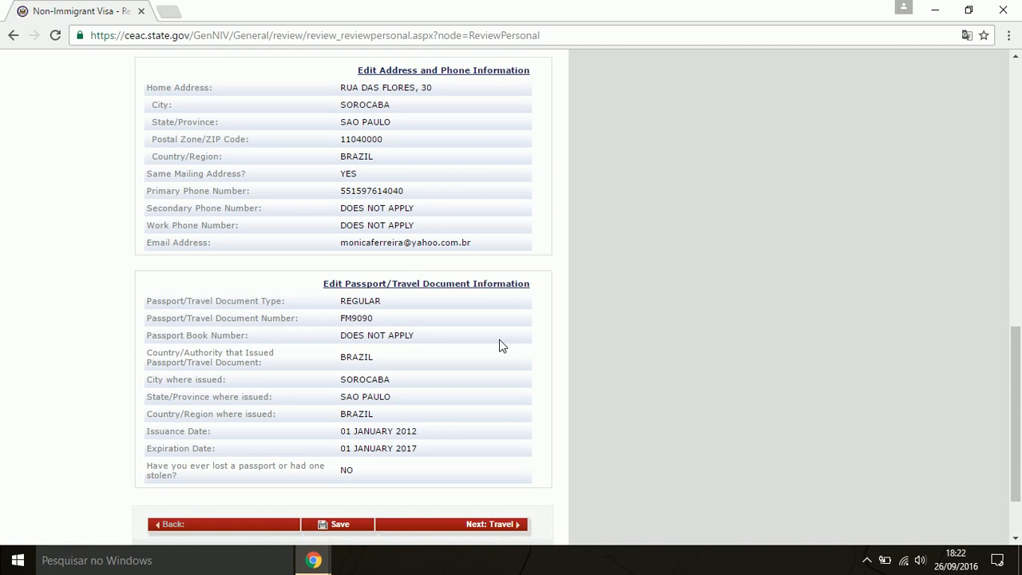
pyautogui.scroll(-1, 417, 304)
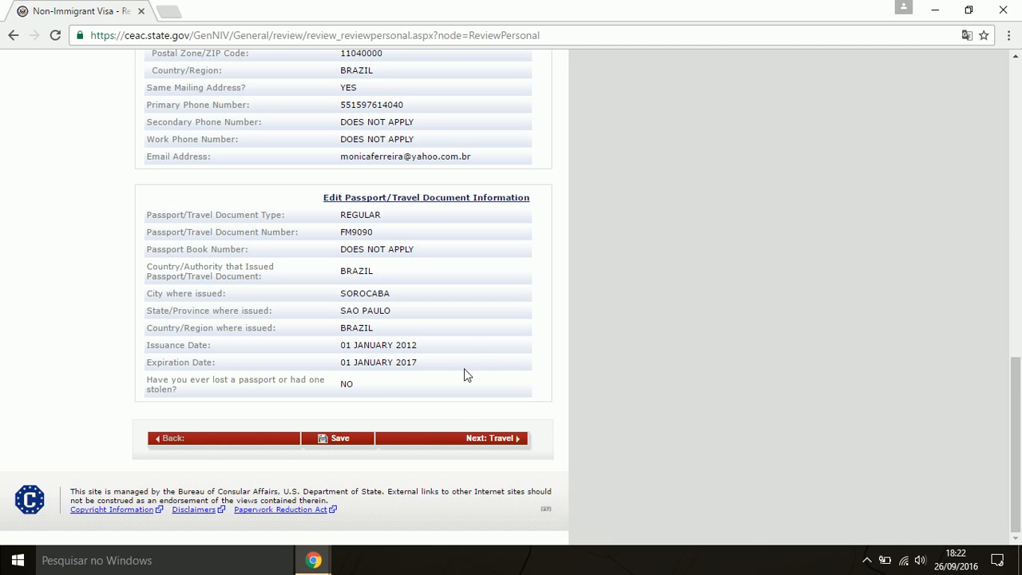
# Advance through the Travel and U.S. Contact reviews to the Family review
pyautogui.click(503, 438)
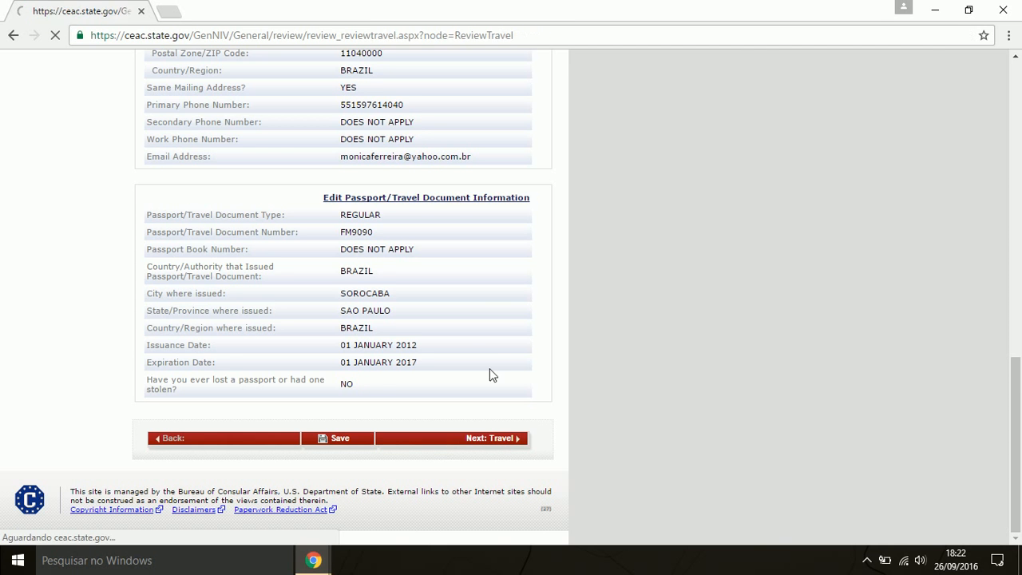
pyautogui.scroll(-2, 495, 351)
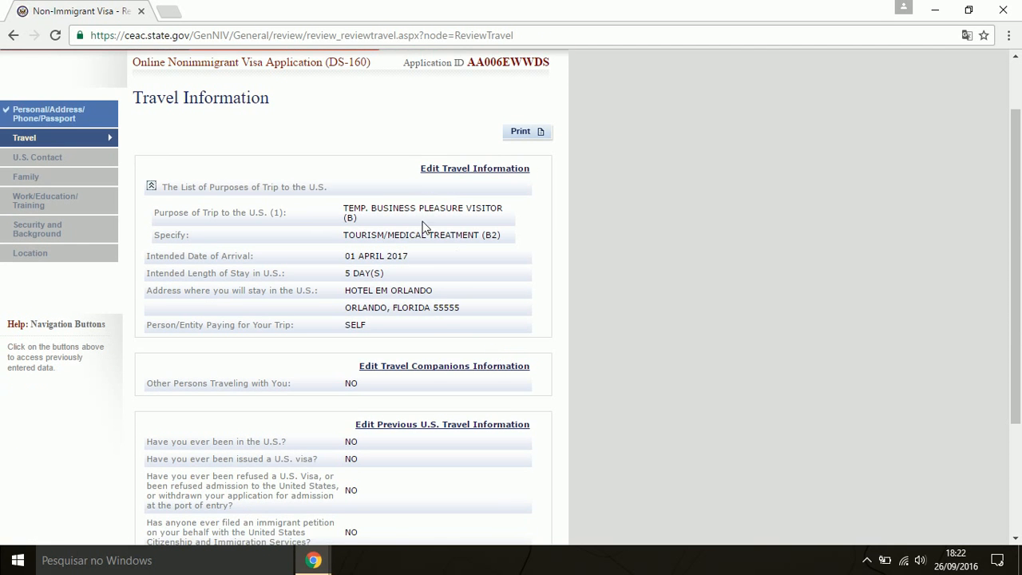
pyautogui.scroll(-4, 441, 297)
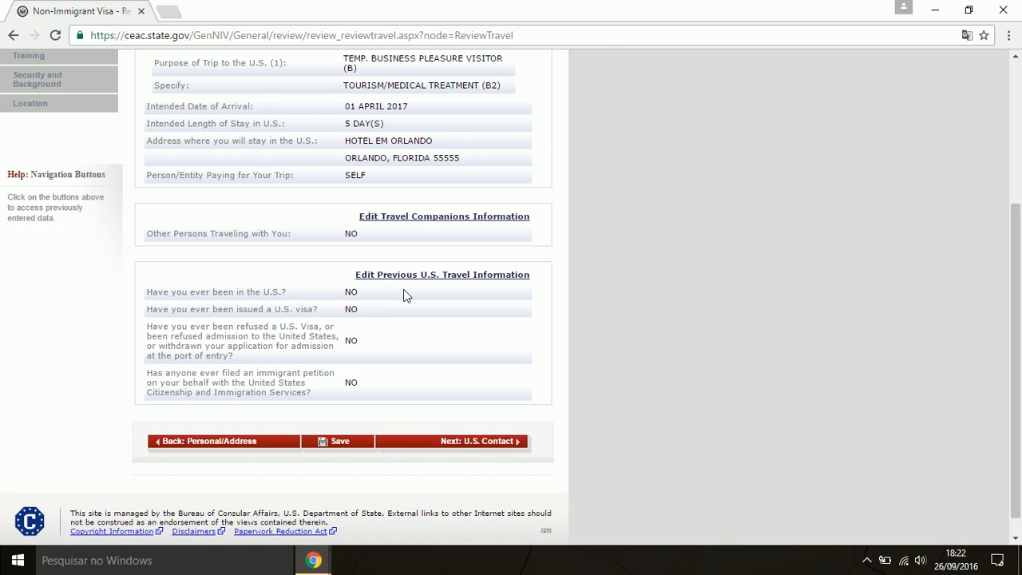
pyautogui.scroll(-1, 406, 296)
pyautogui.click(515, 422)
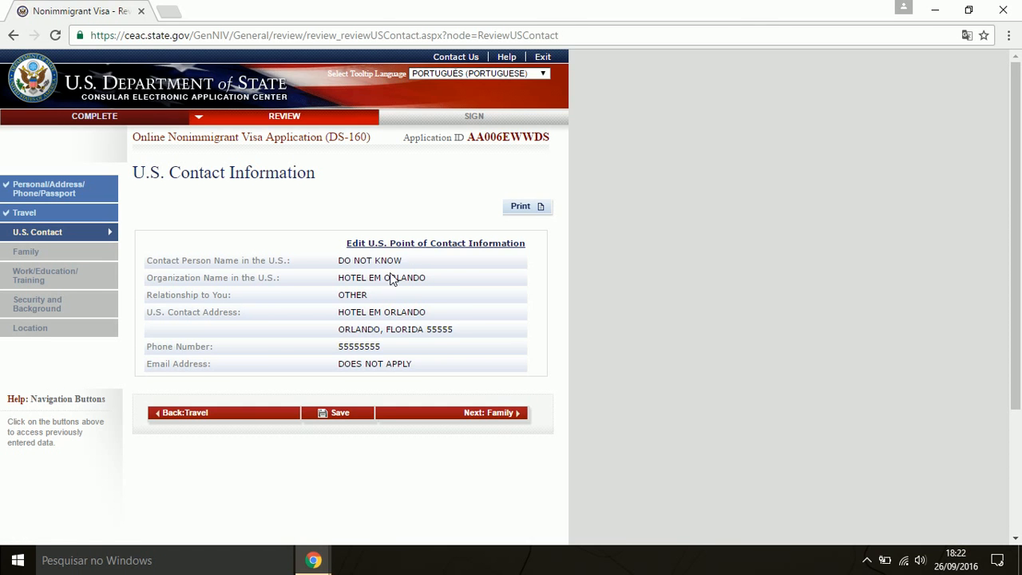
pyautogui.click(499, 418)
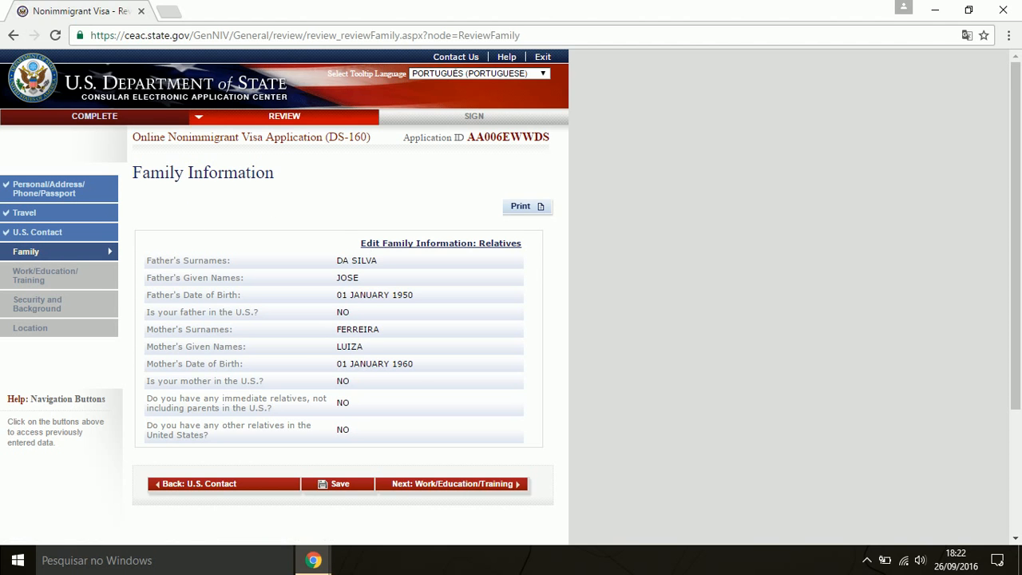
# Continue through the Work/Education/Training, Security and Location reviews to Sign and Submit
pyautogui.scroll(-2, 421, 358)
pyautogui.scroll(2, 420, 302)
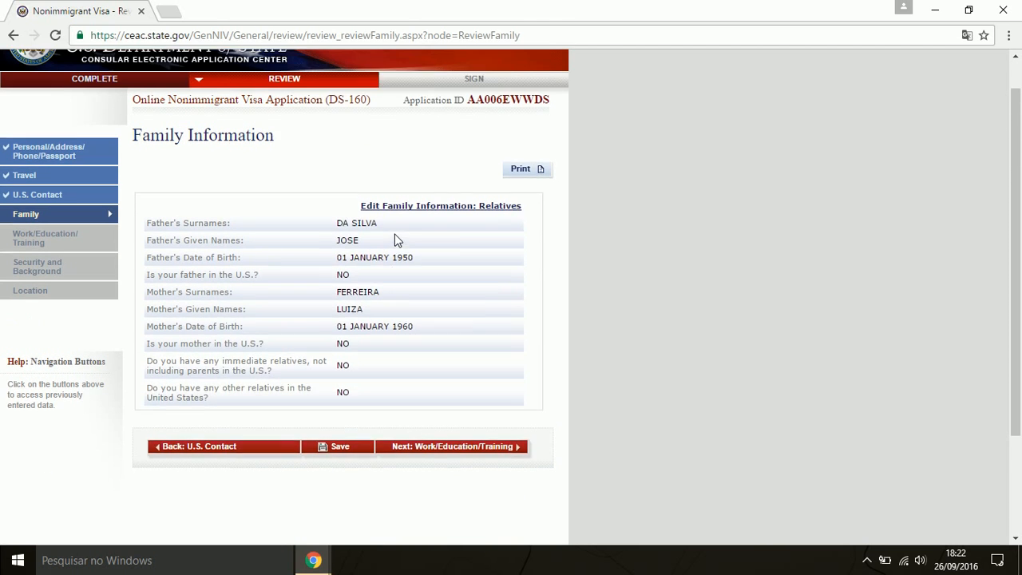
pyautogui.click(487, 484)
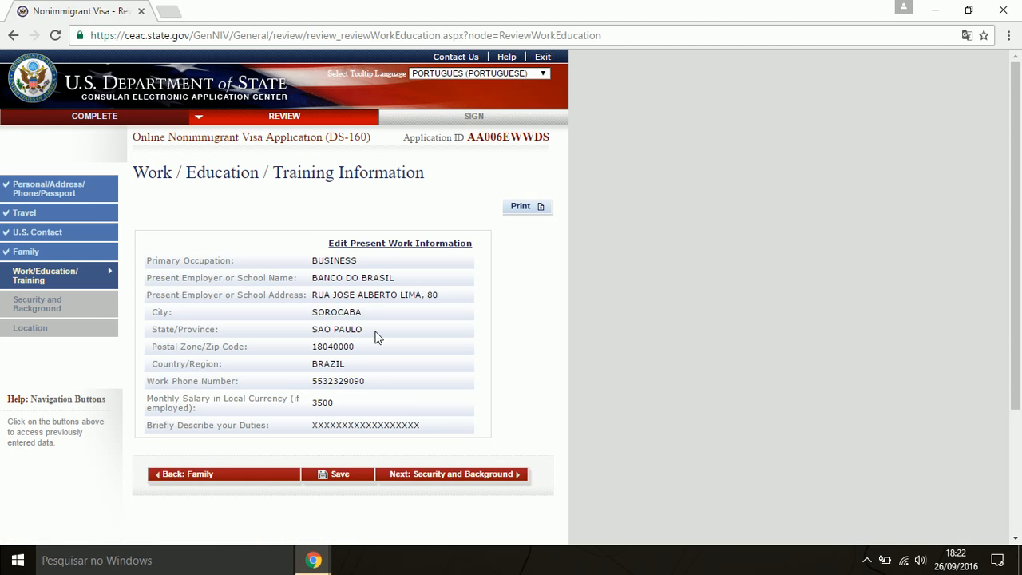
pyautogui.click(481, 477)
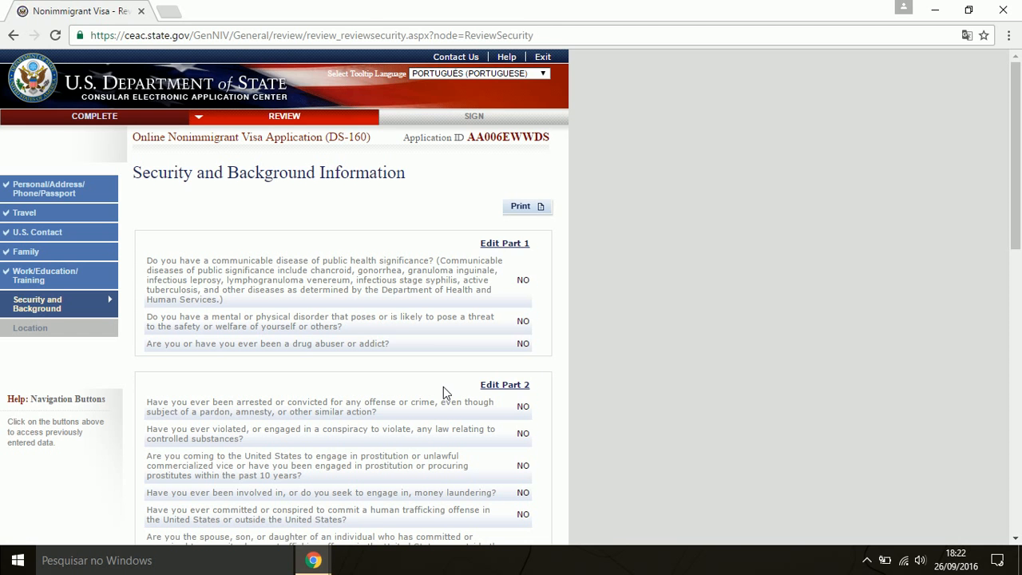
pyautogui.scroll(-6, 383, 321)
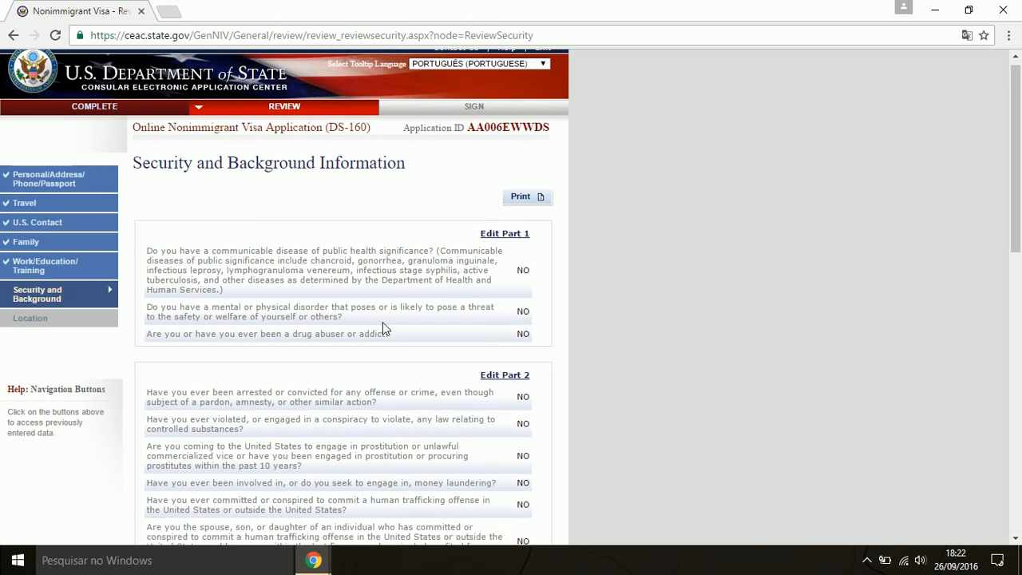
pyautogui.scroll(-4, 448, 375)
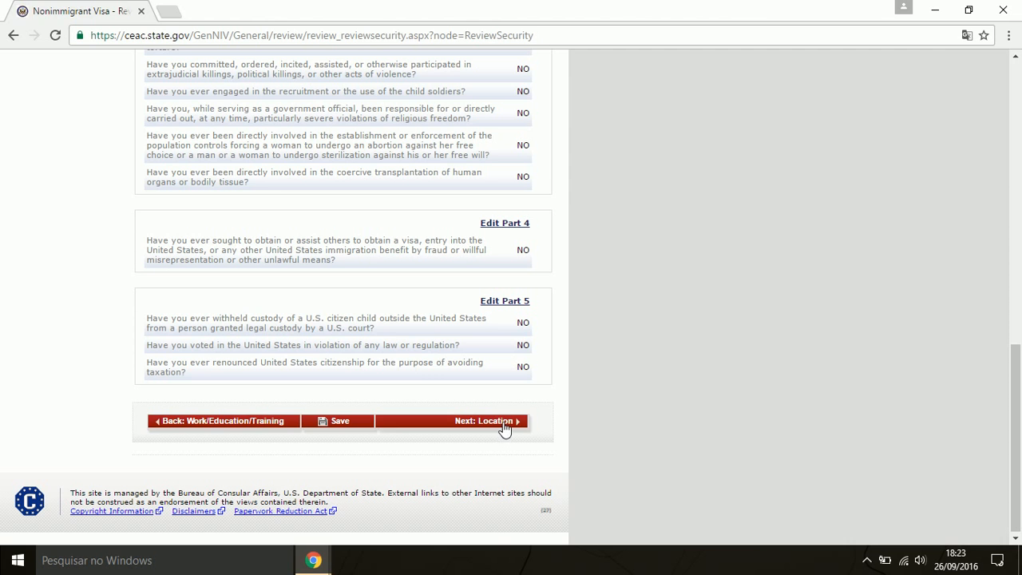
pyautogui.click(505, 428)
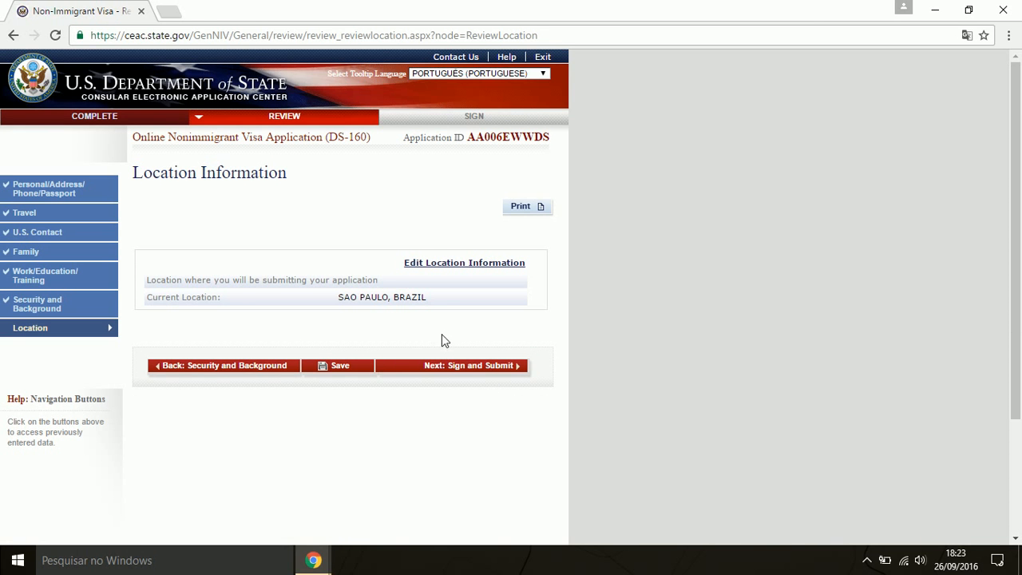
pyautogui.click(493, 374)
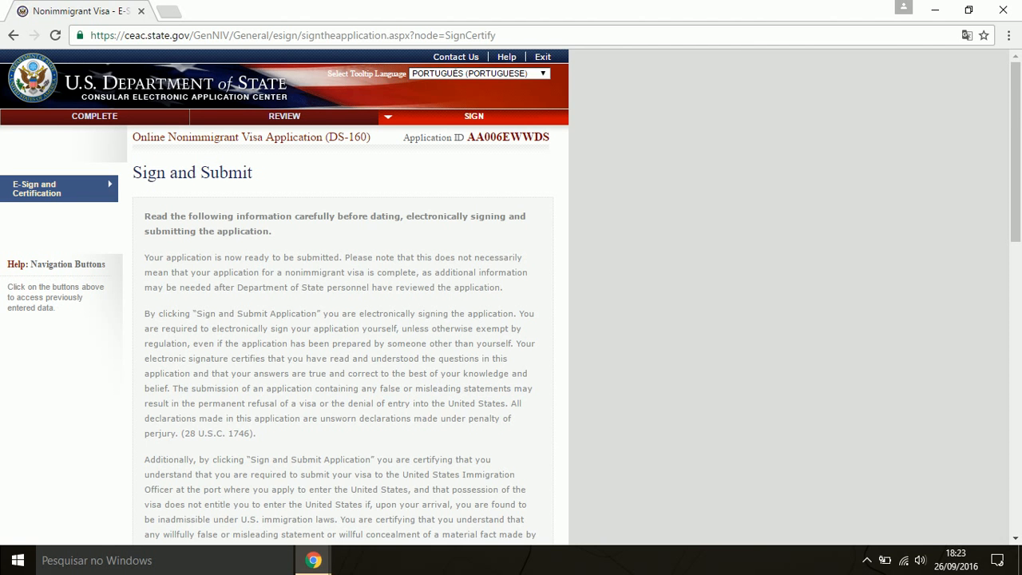
# Indicate that no one helped prepare the application and enter the passport number
pyautogui.scroll(-6, 429, 272)
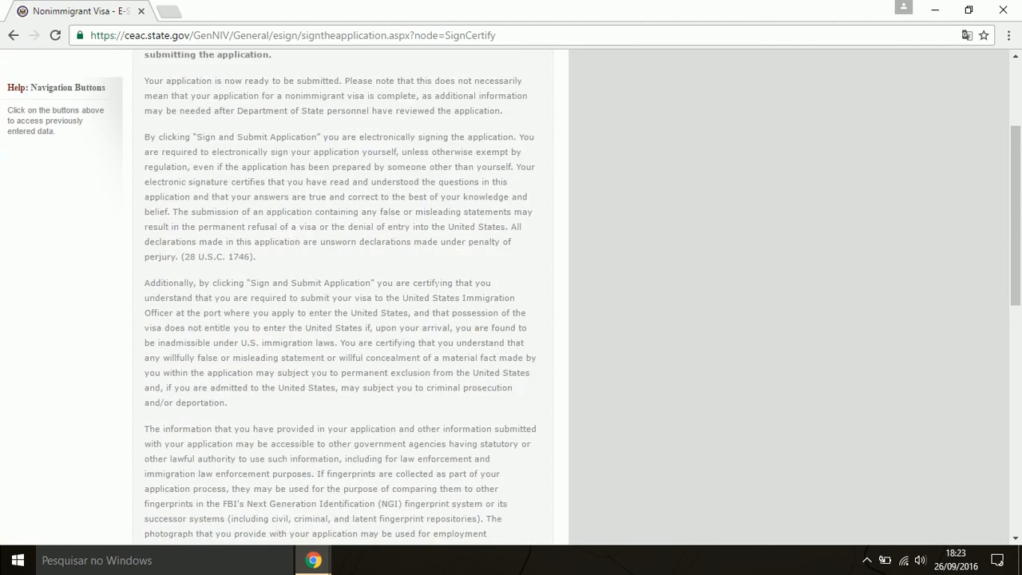
pyautogui.scroll(-3, 430, 281)
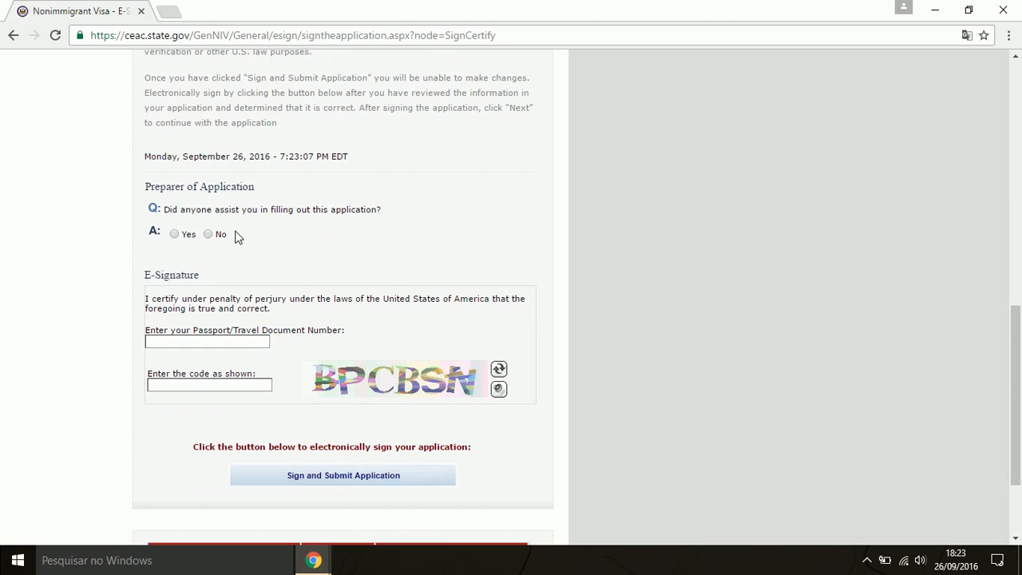
pyautogui.click(175, 234)
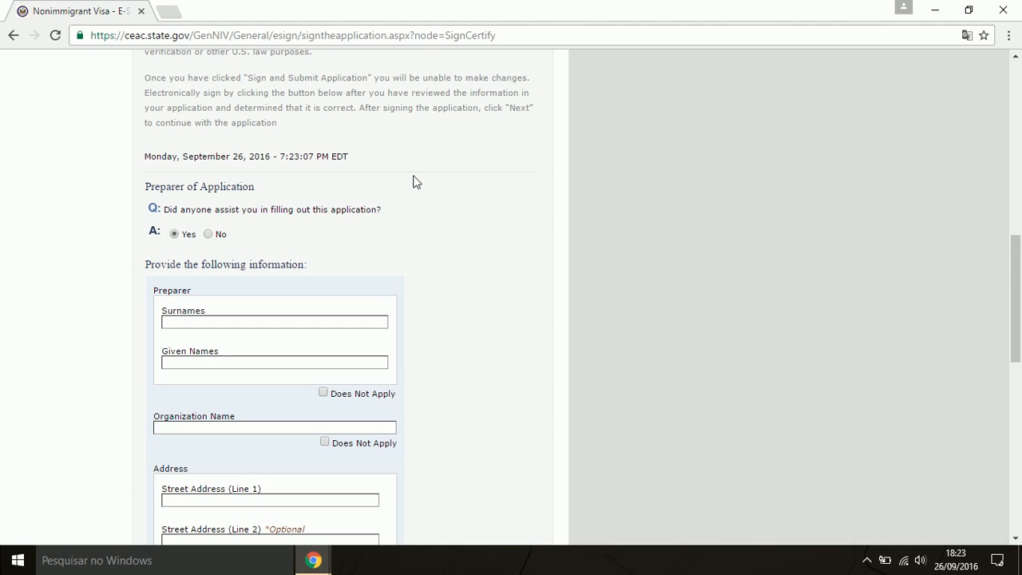
pyautogui.click(209, 234)
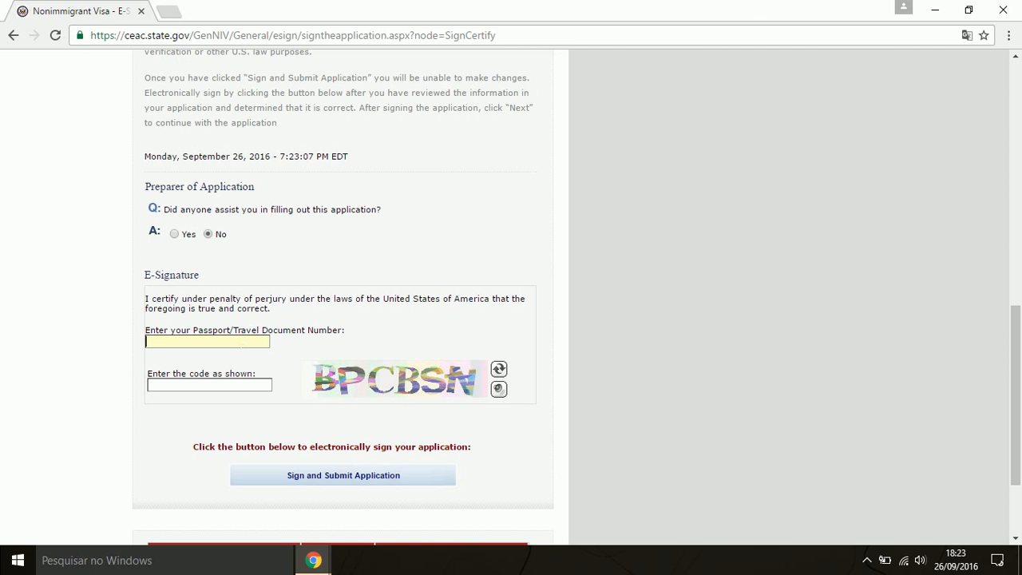
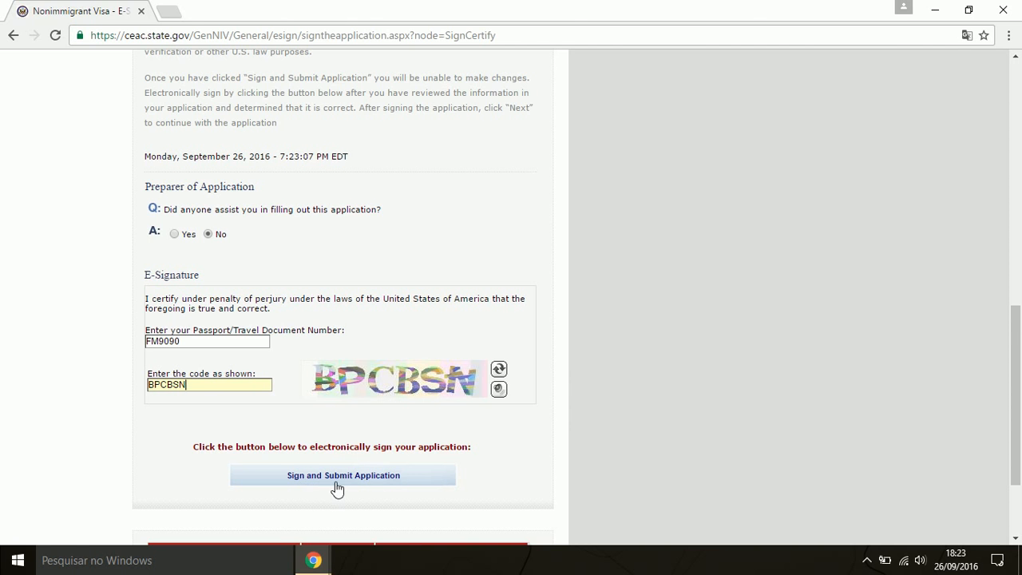
# Minimize the Chrome window, leaving the application at Sign and Submit
pyautogui.scroll(-1, 511, 474)
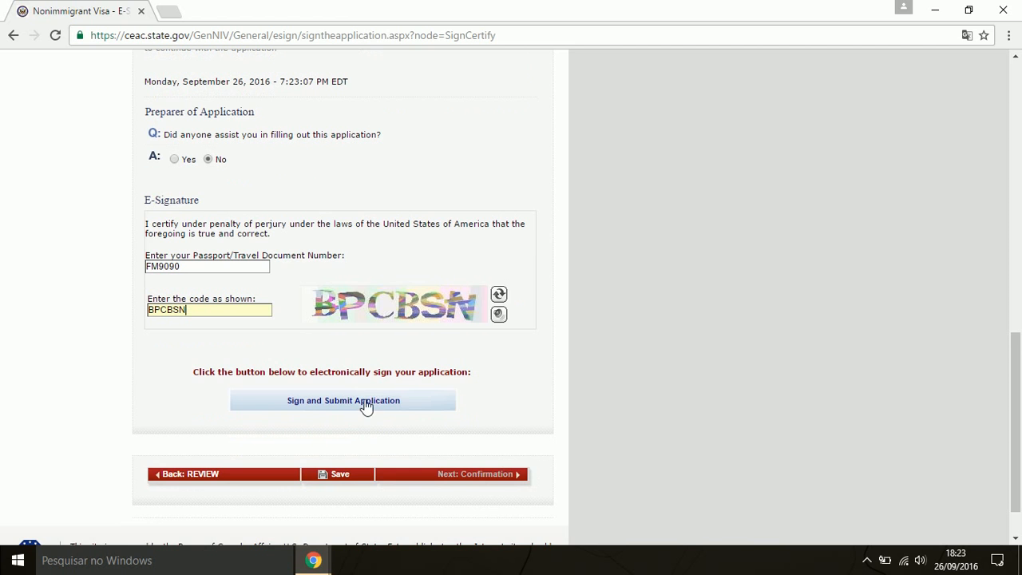
pyautogui.scroll(10, 449, 429)
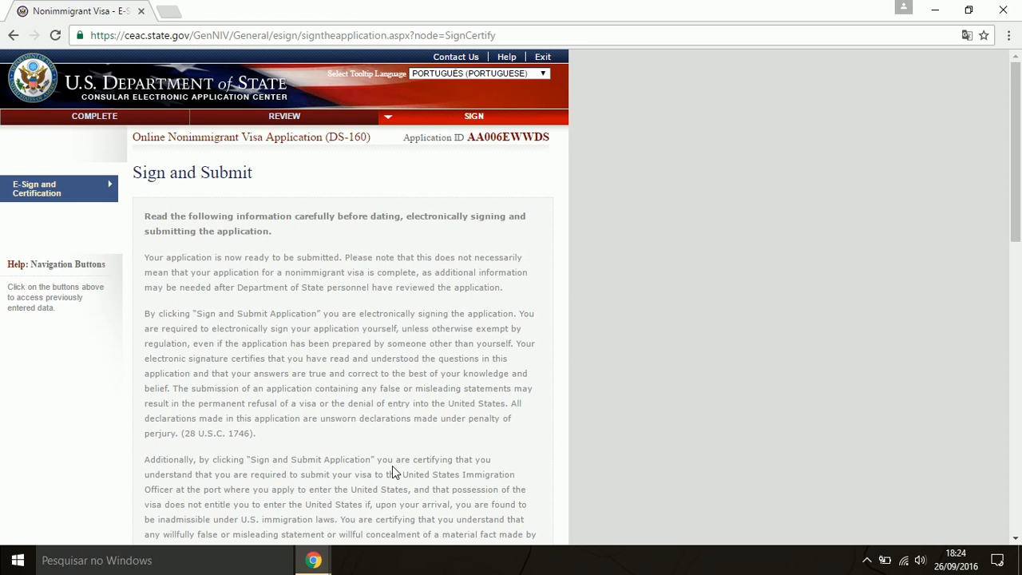
pyautogui.scroll(-12, 425, 457)
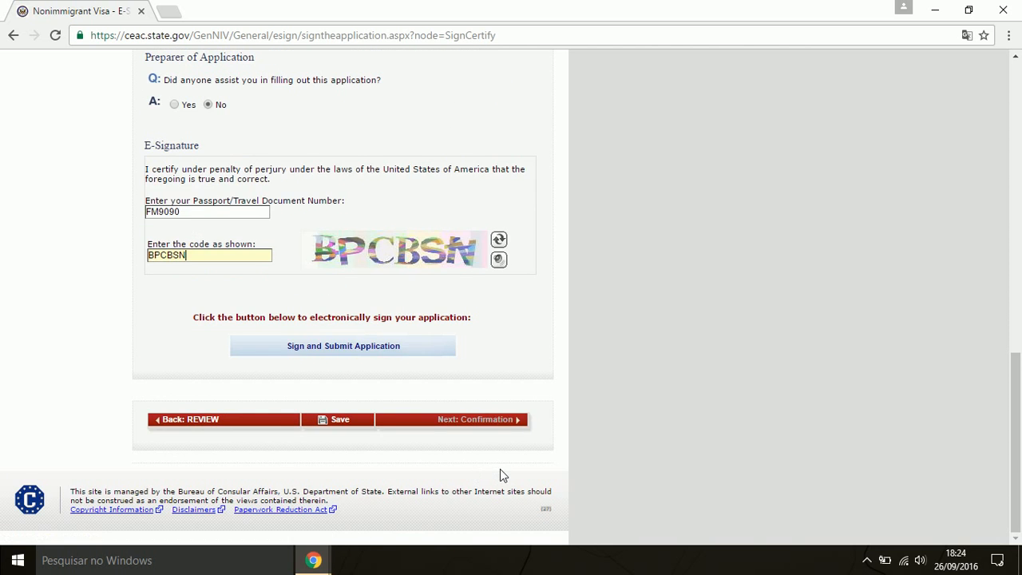
pyautogui.scroll(12, 500, 471)
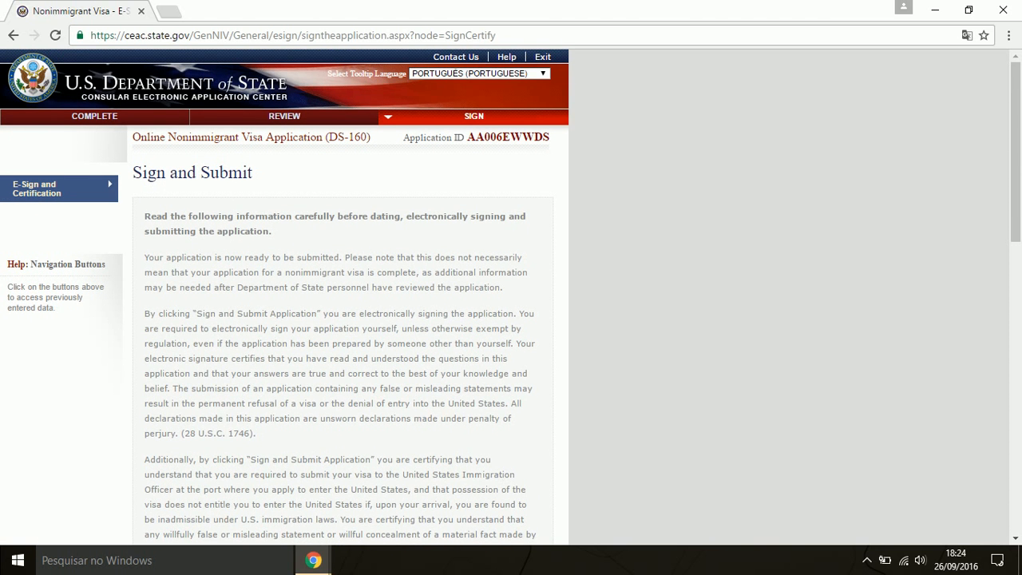
pyautogui.click(935, 11)
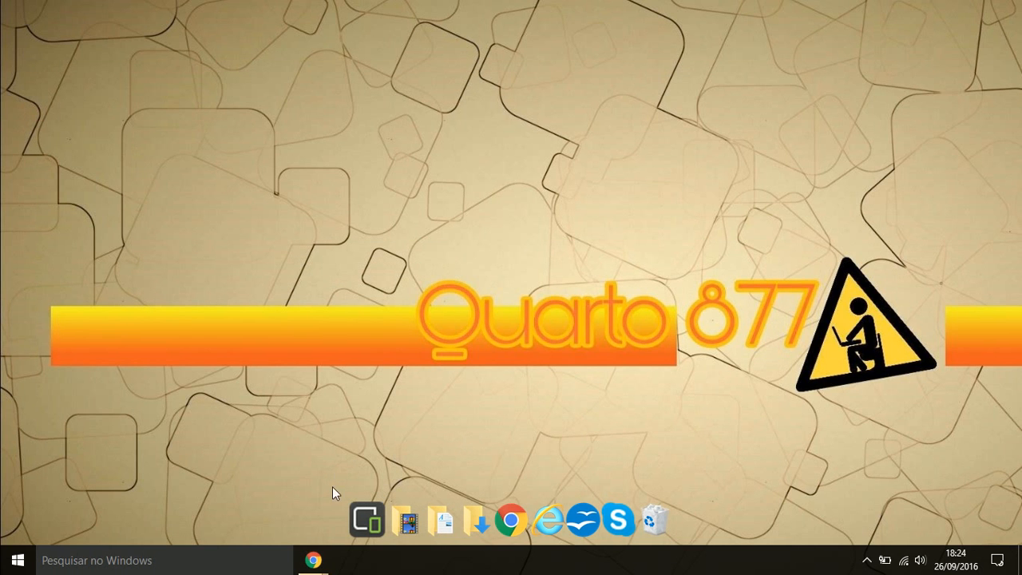